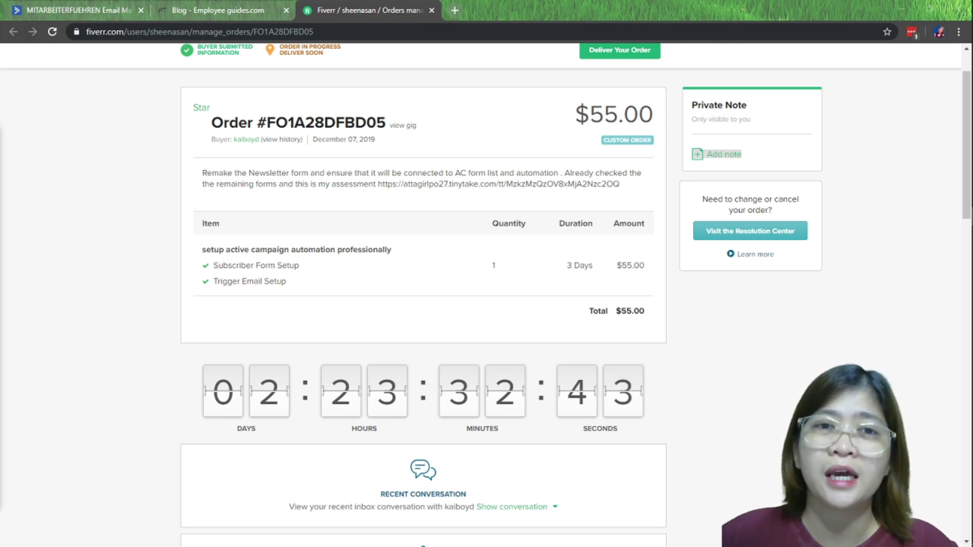
Switch to the client's blog page showing the 'My recommendation for executives' newsletter sign-up form
key("ctrl+shift+Tab")
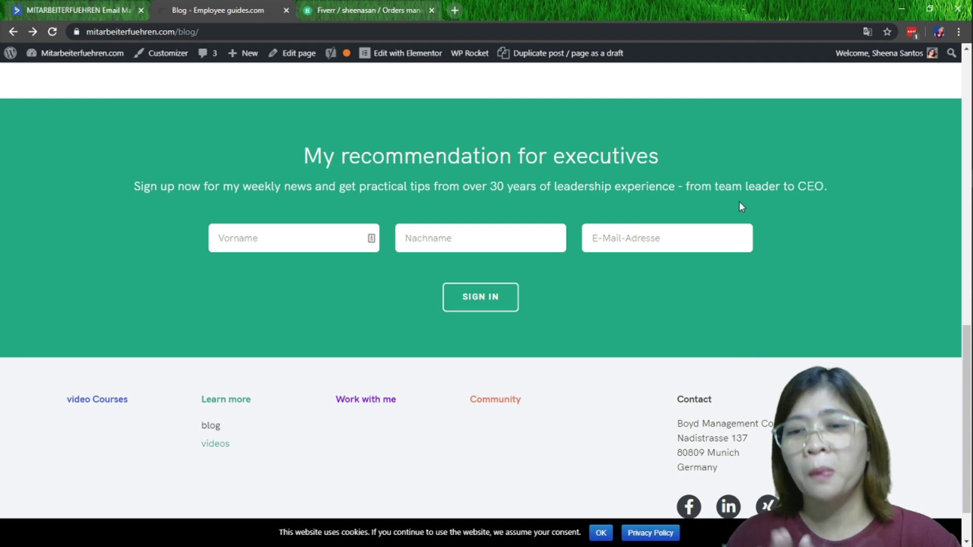
Return to the Fiverr page for the $55.00 newsletter form custom order
left_click(345, 15)
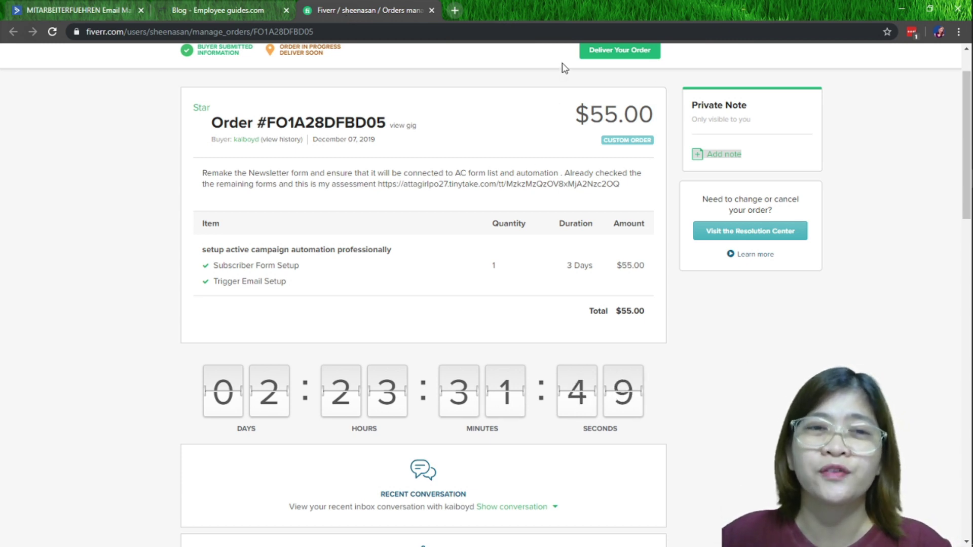
scroll(441, 405, "down", 2)
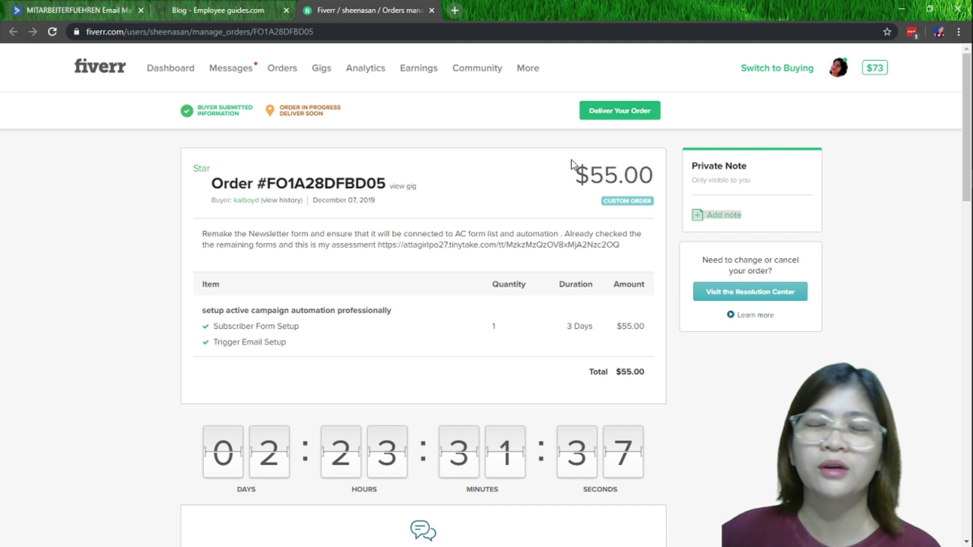
scroll(572, 160, "down", 2)
scroll(571, 160, "up", 2)
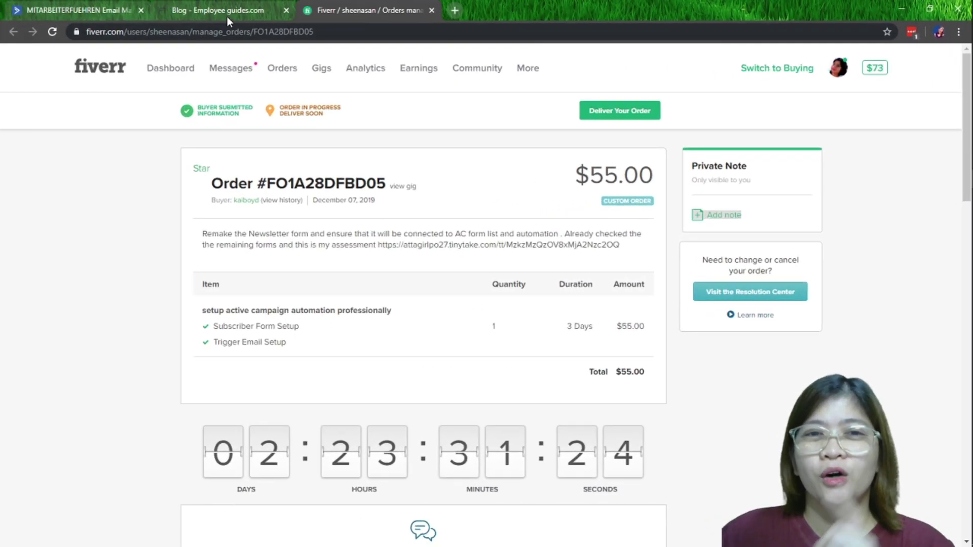
Bring back the Blog - Employee guides tab with its first name, last name and e-mail form
left_click(227, 16)
left_click(375, 16)
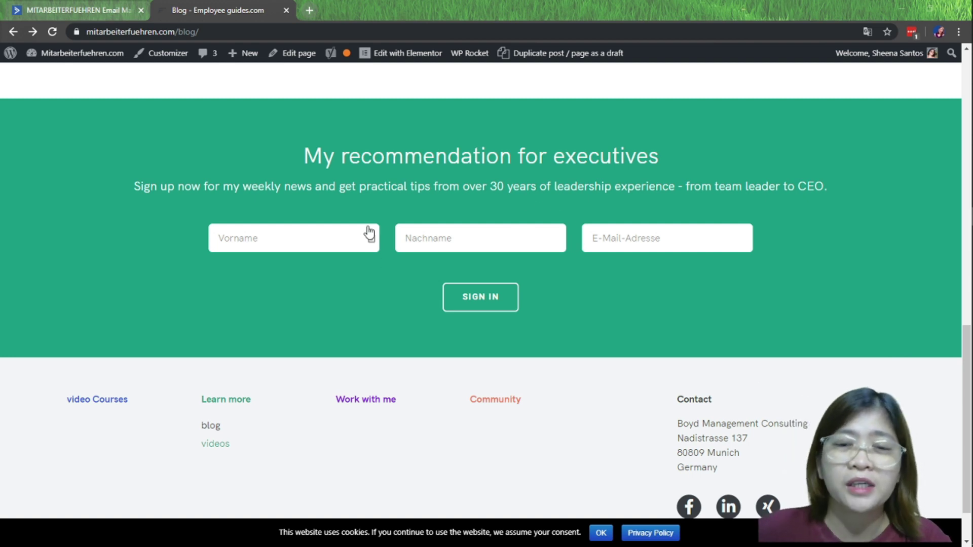
Try the Vorname field, then load the blog page into Elementor via the admin bar
left_click(235, 227)
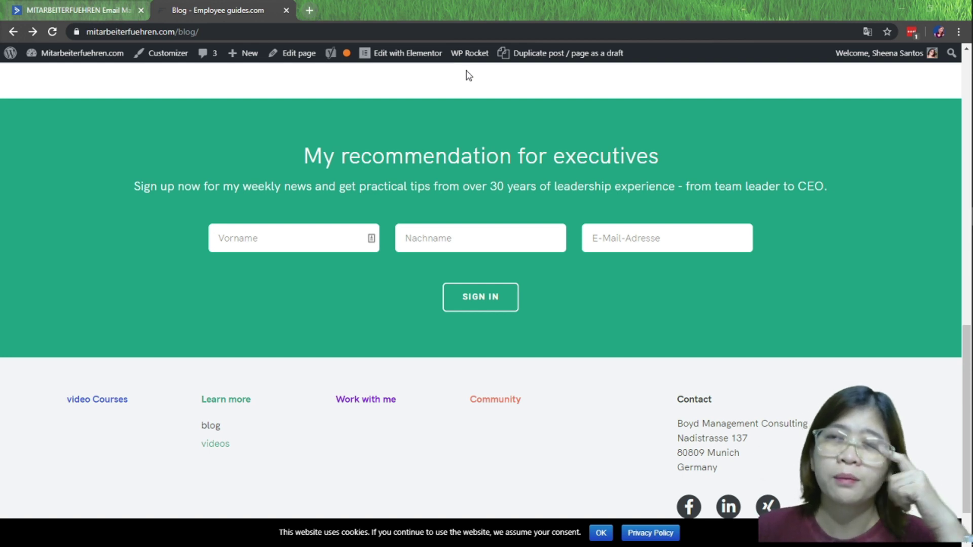
mouse_move(454, 60)
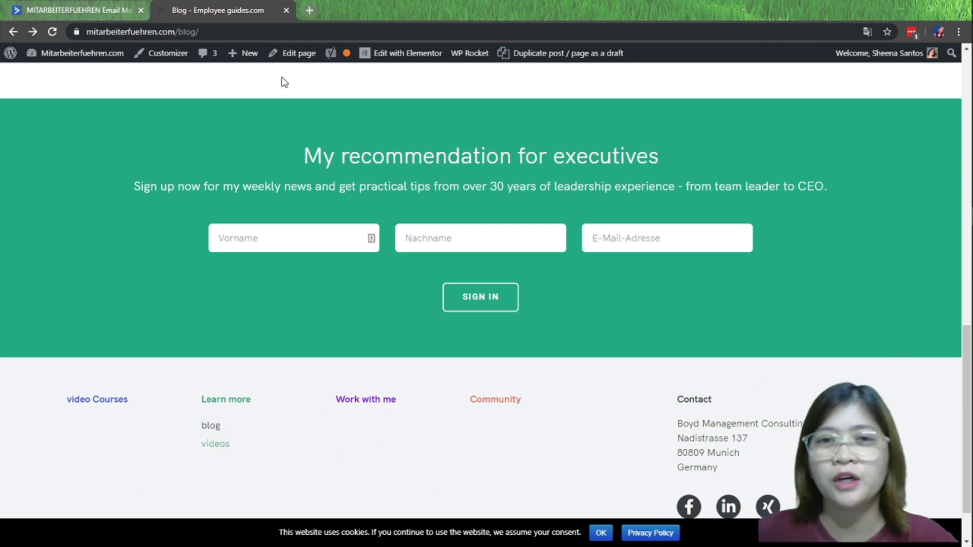
mouse_move(401, 52)
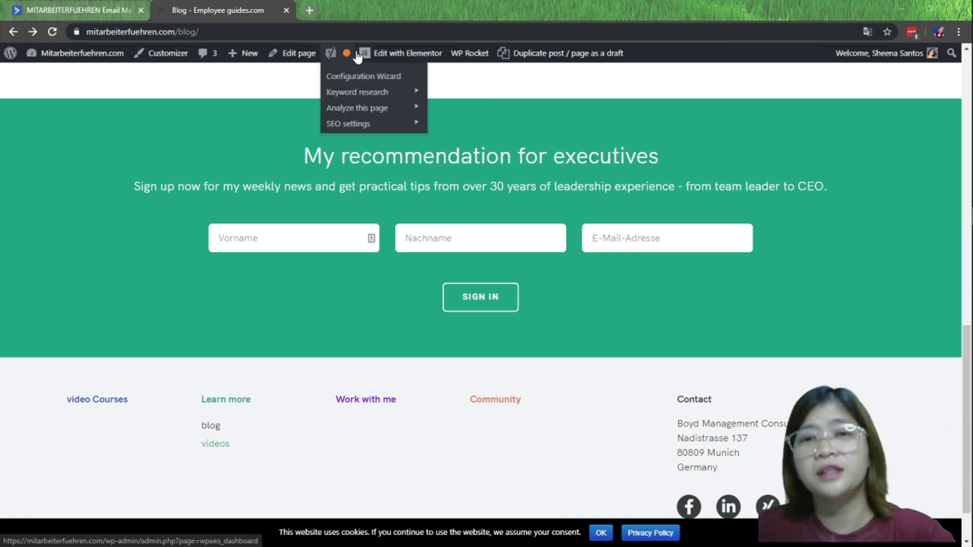
left_click(419, 60)
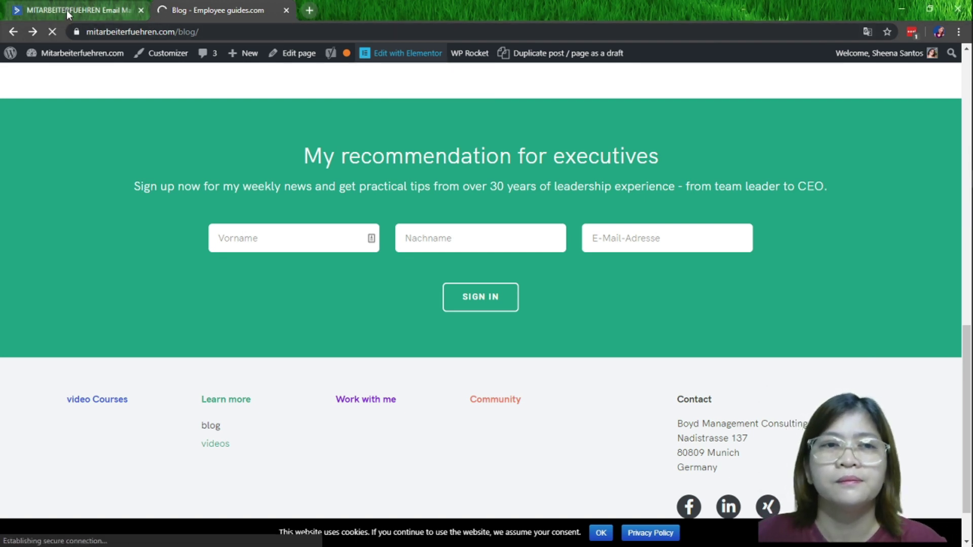
Move the ActiveCampaign tab into its own window and scroll Elementor to the newsletter section
left_click_drag(66, 11, 0, 33)
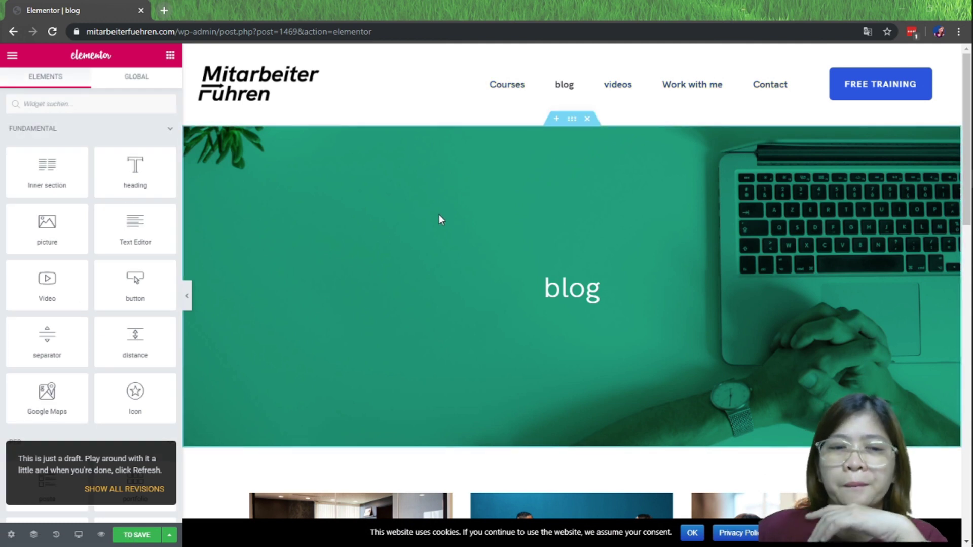
scroll(439, 214, "down", 13)
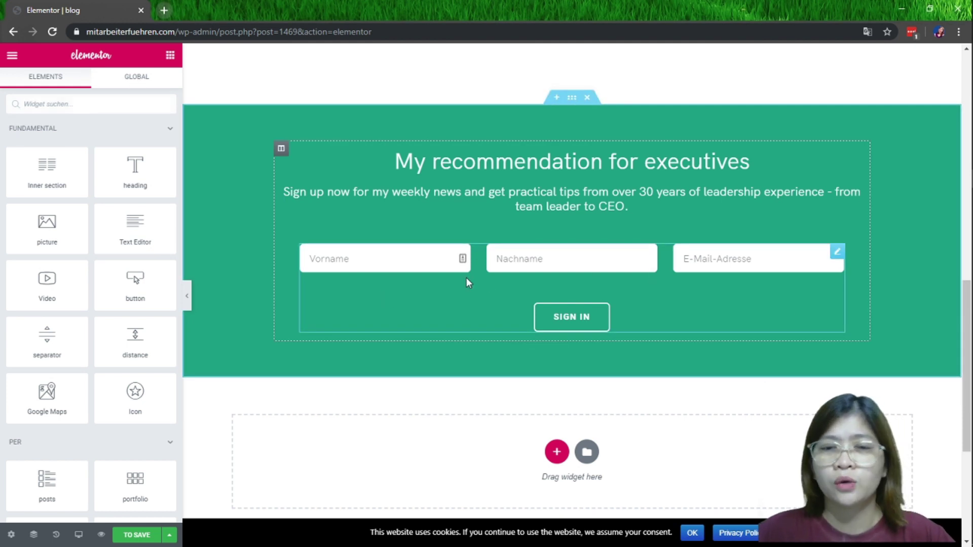
Edit the newsletter form and expand Action after sending, which shows ConvertKit
left_click(837, 254)
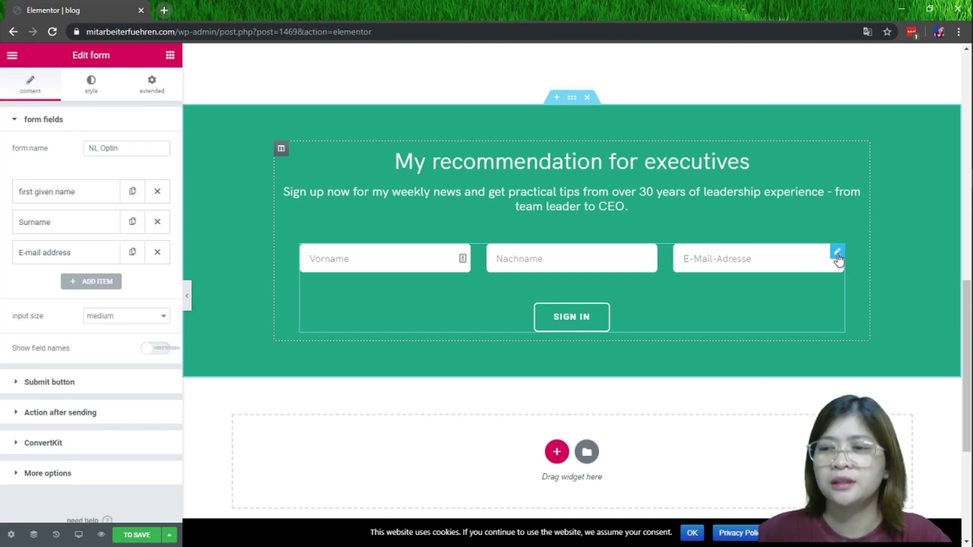
right_click(837, 258)
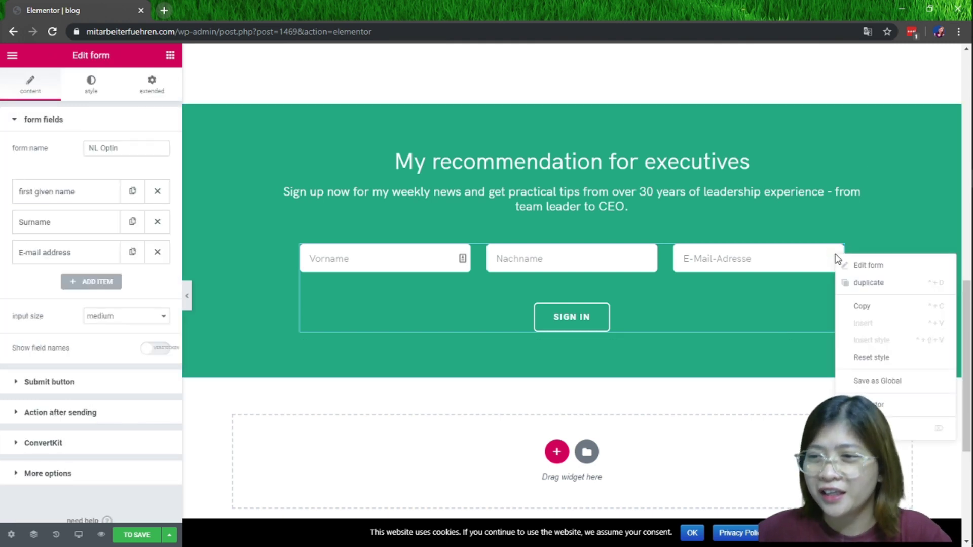
left_click(877, 265)
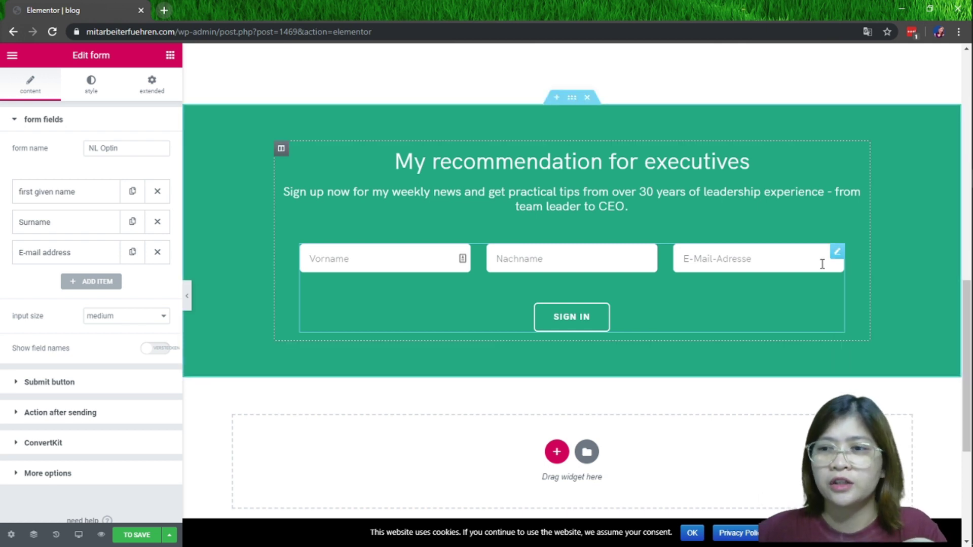
scroll(82, 283, "down", 1)
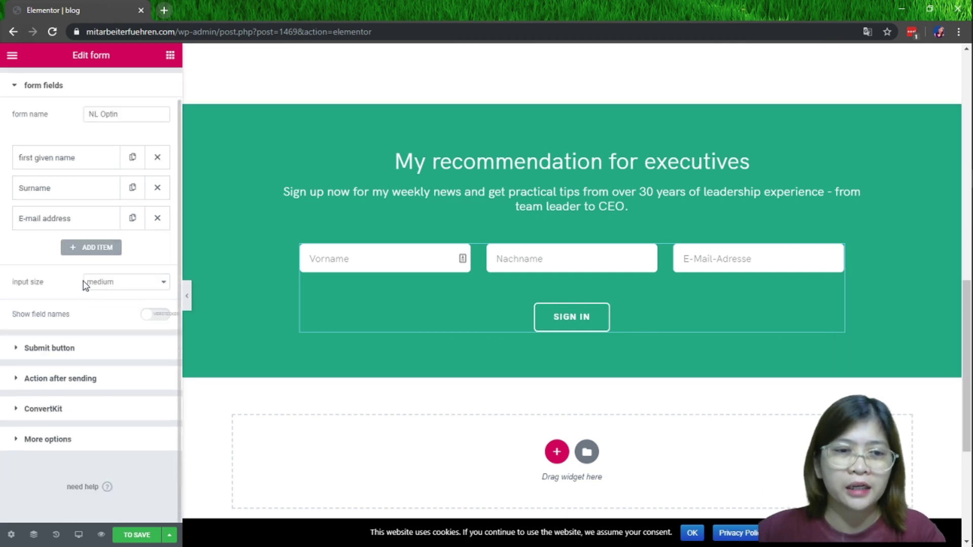
left_click(18, 380)
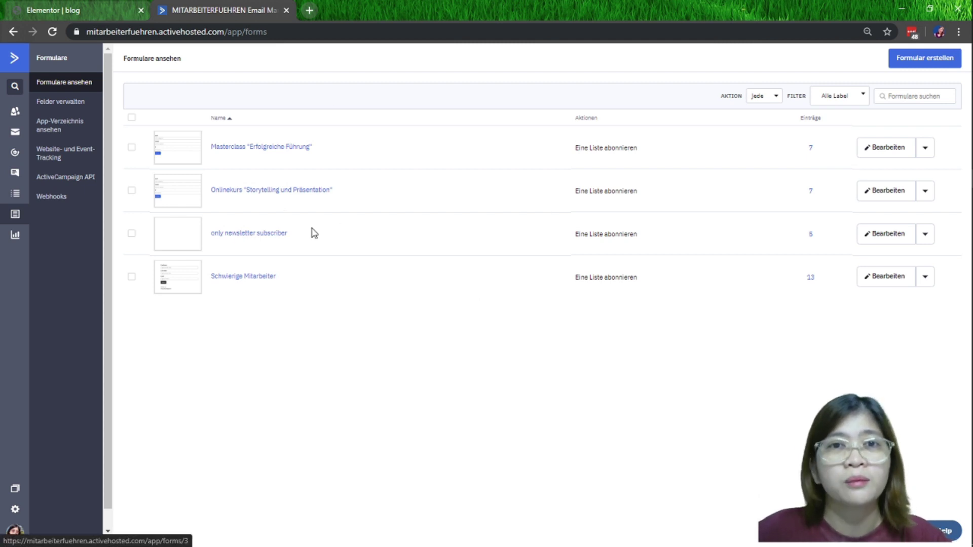
Open the 'only newsletter subscriber' form in the ActiveCampaign form builder
left_click(249, 233)
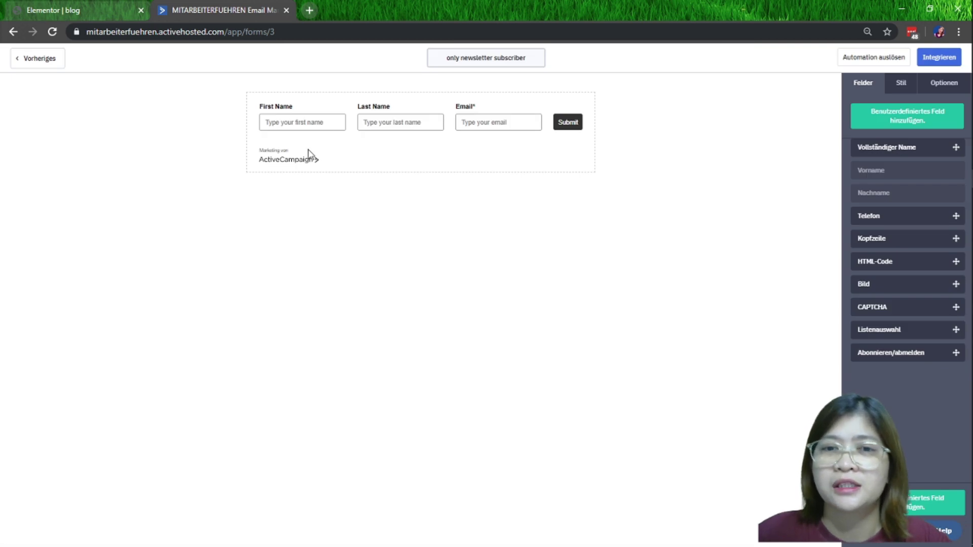
Check the Newsletter list under Optionen and open its opt-in and redirect settings
left_click(923, 90)
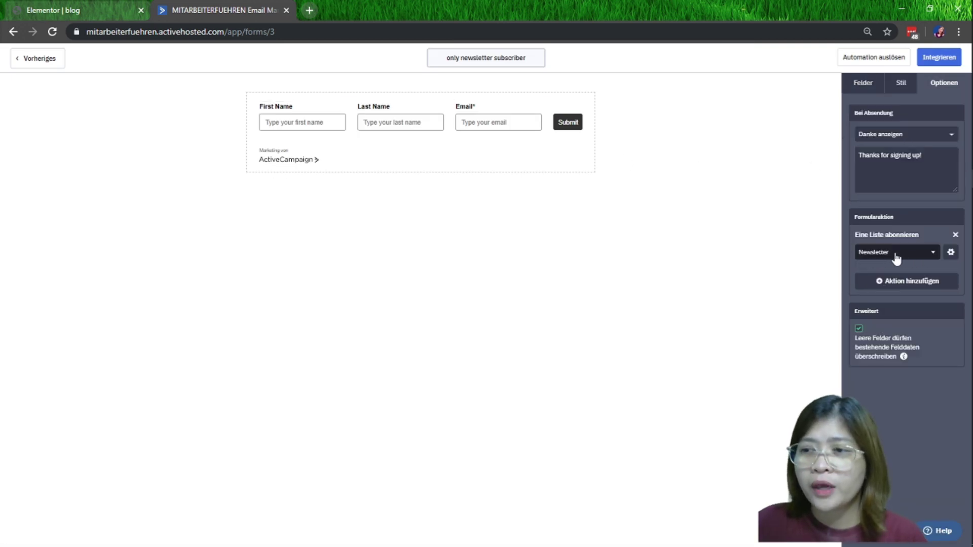
left_click(907, 254)
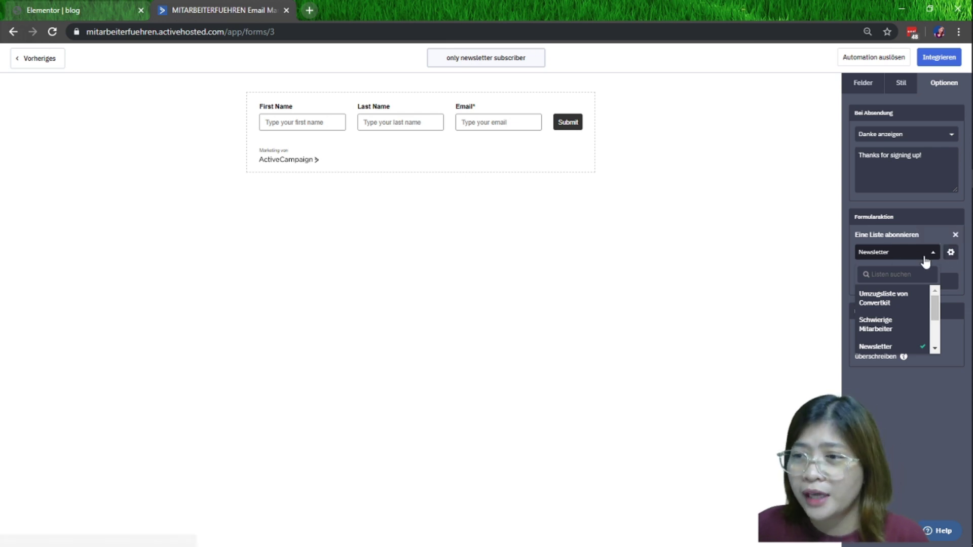
left_click(952, 256)
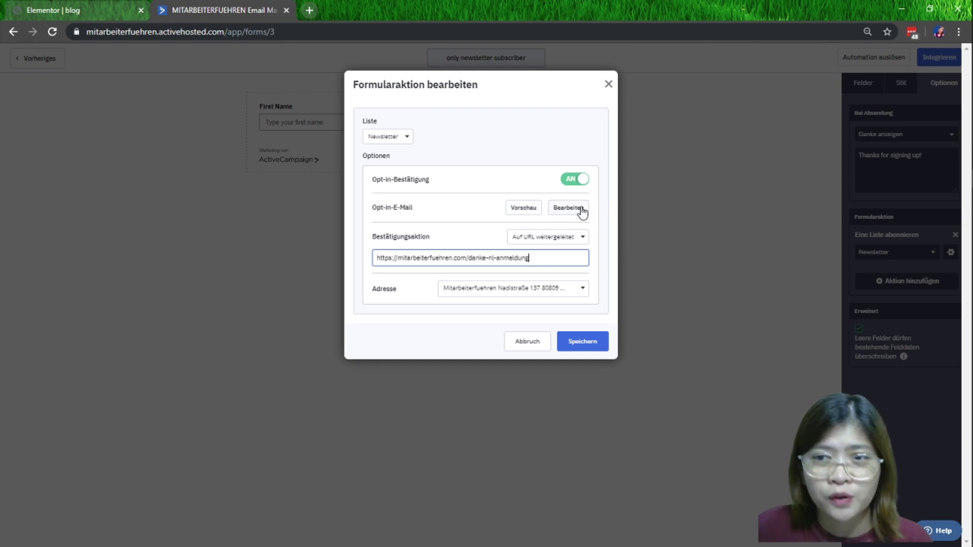
Open the opt-in confirmation email in the designer and select its Hallo greeting block
left_click(574, 211)
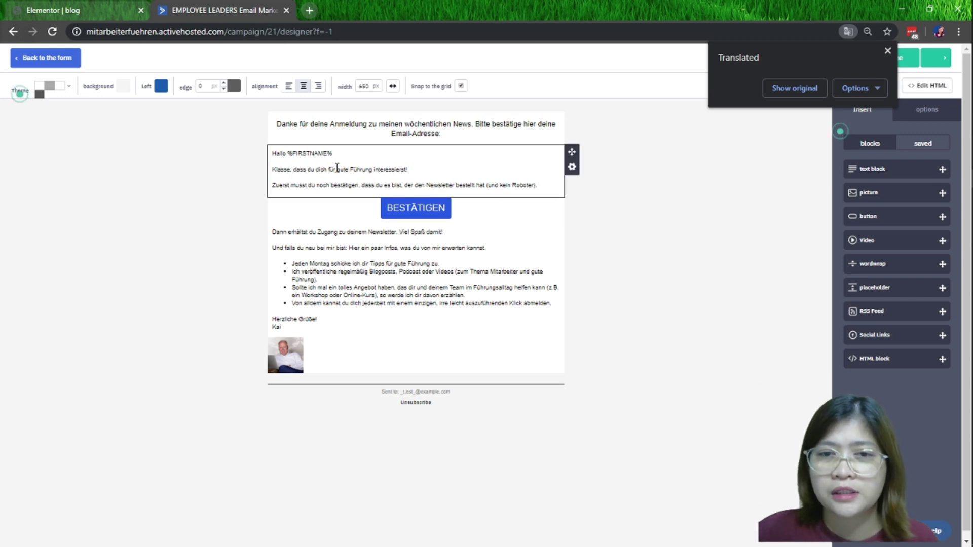
left_click(432, 169)
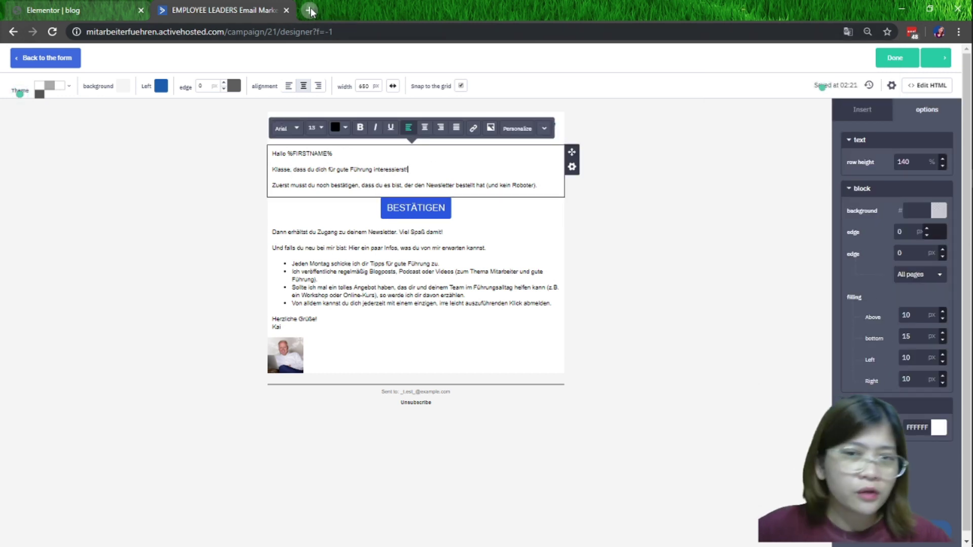
left_click(309, 11)
Search Google for Google Translate in the new tab
type("goo")
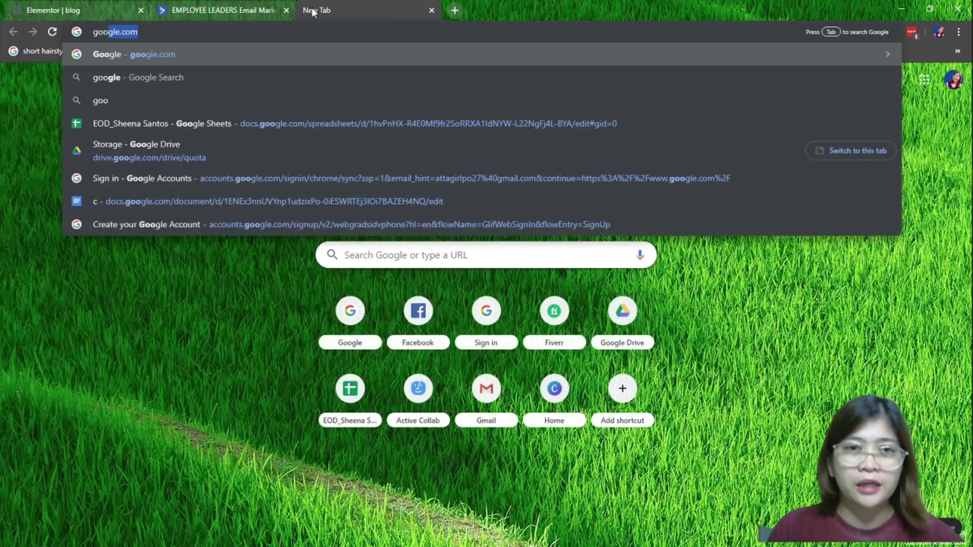
key("Return")
type("google")
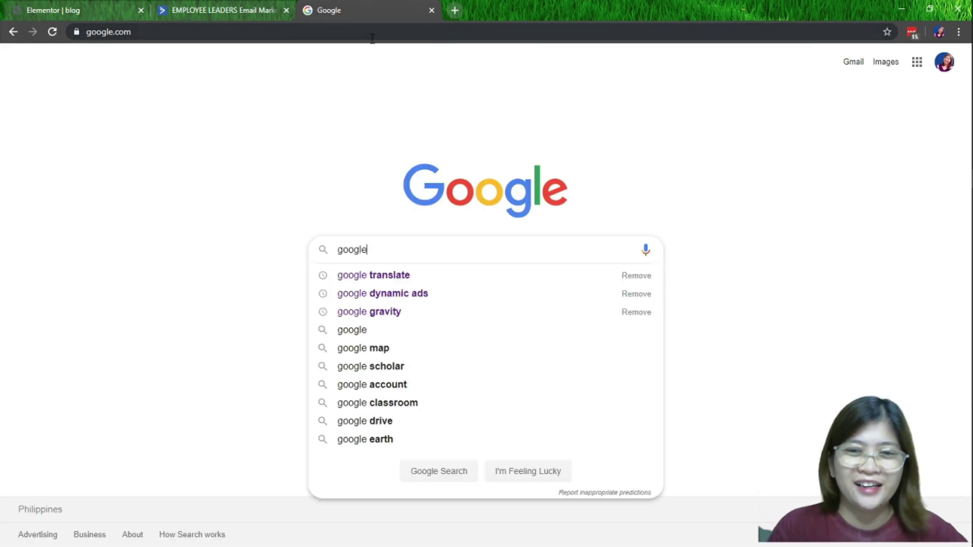
type("tran")
key("Down")
key("Return")
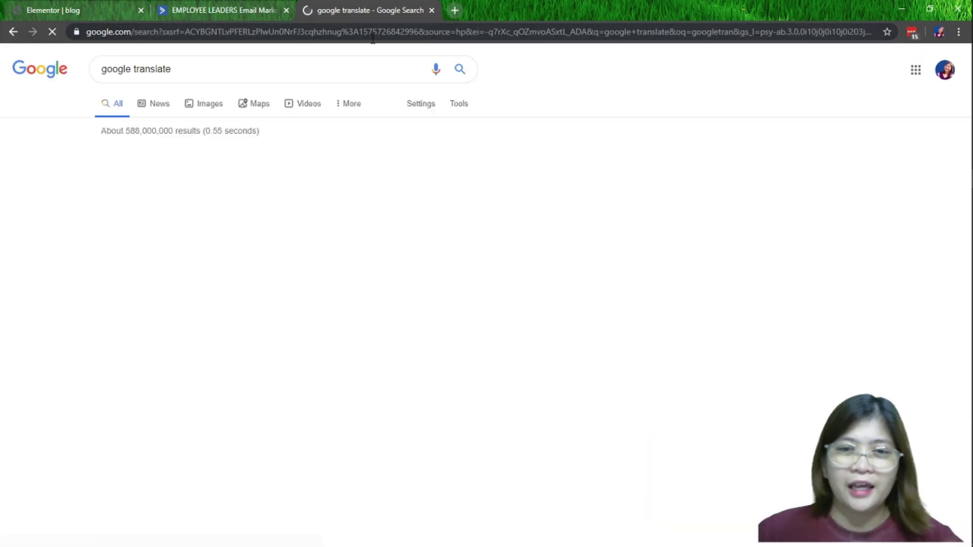
Translate the email's German greeting text in Google Translate, then return to the designer
left_click(219, 10)
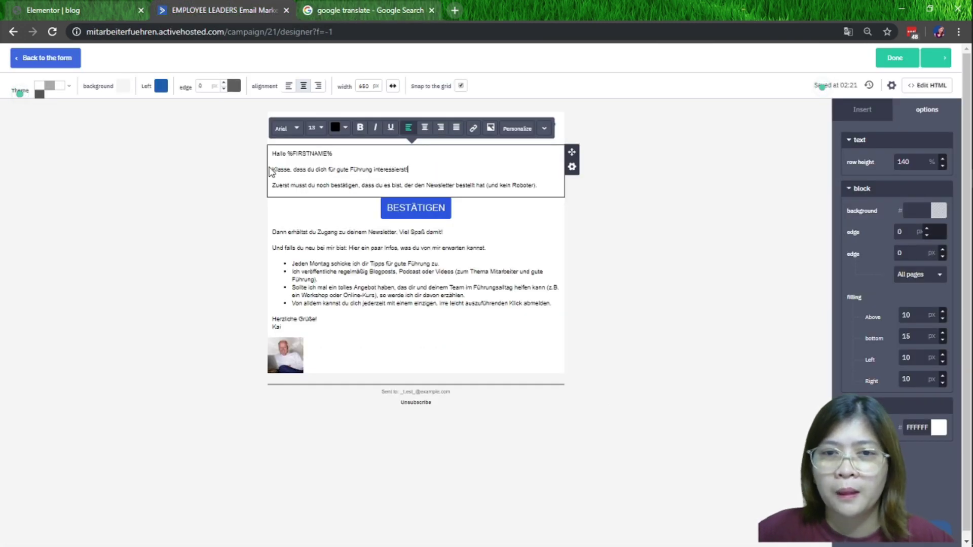
key("ctrl+a")
key("ctrl+c")
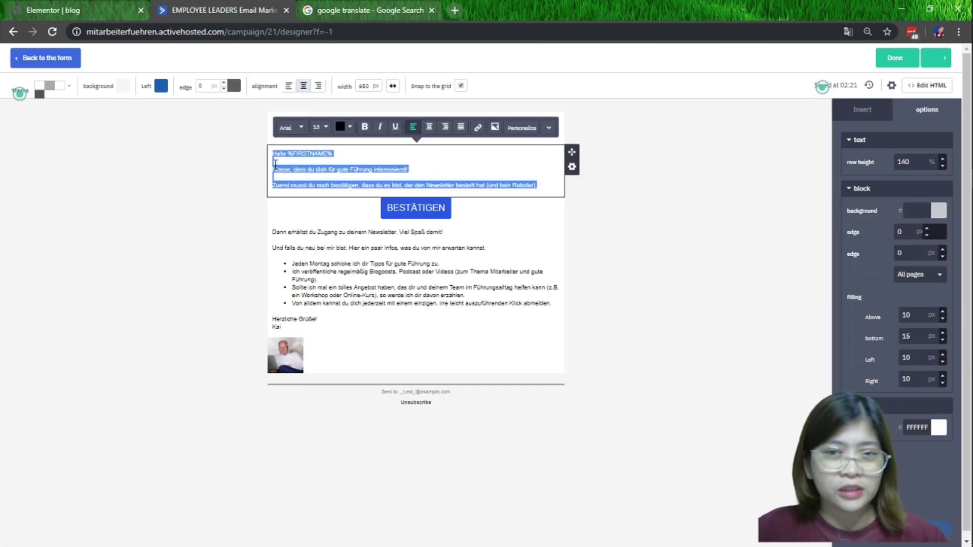
left_click(354, 13)
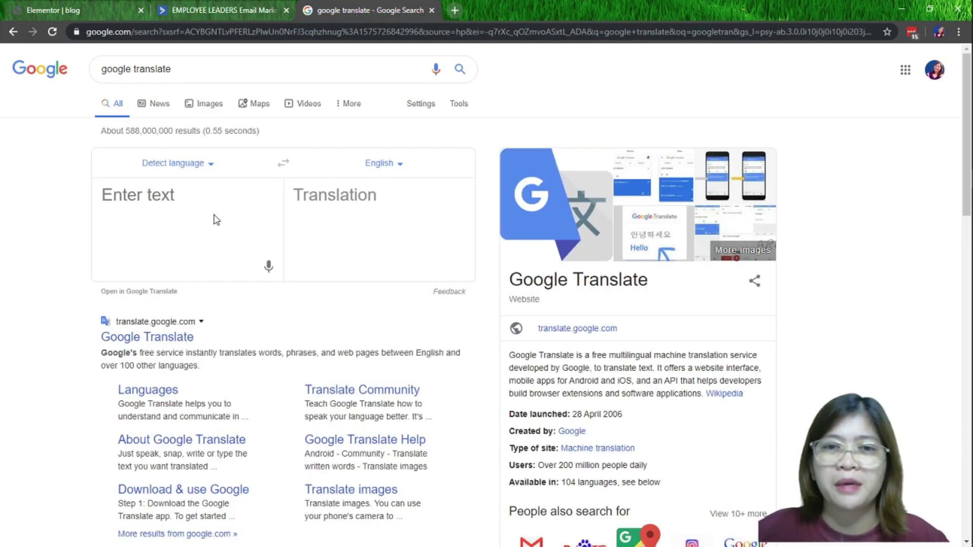
key("ctrl+v")
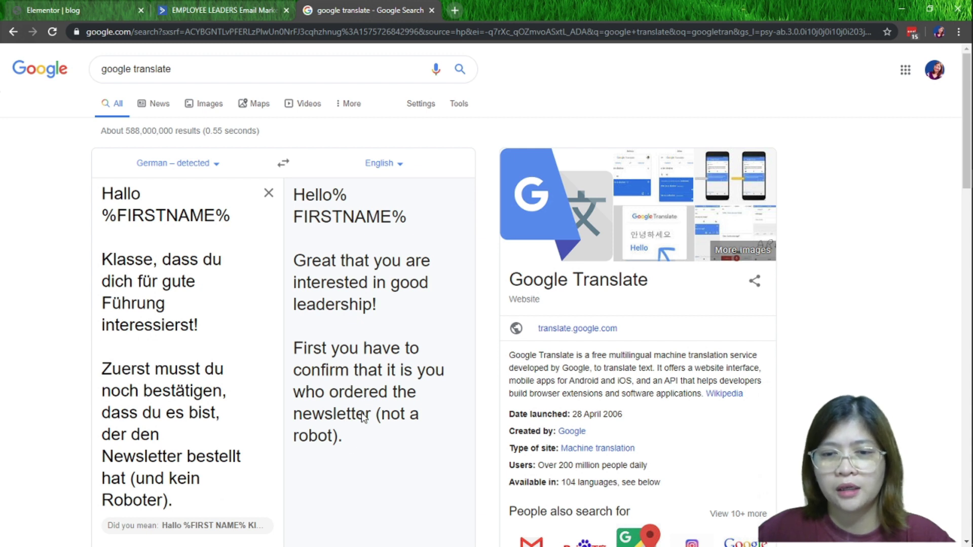
left_click(247, 13)
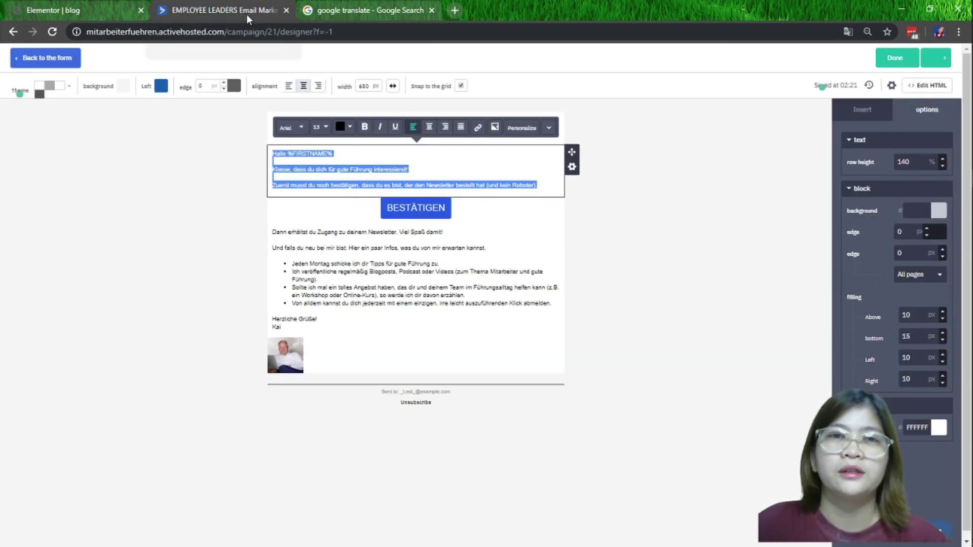
Open the form's Stil settings and start editing the Submit button's Button Hintergrund colour
left_click(721, 354)
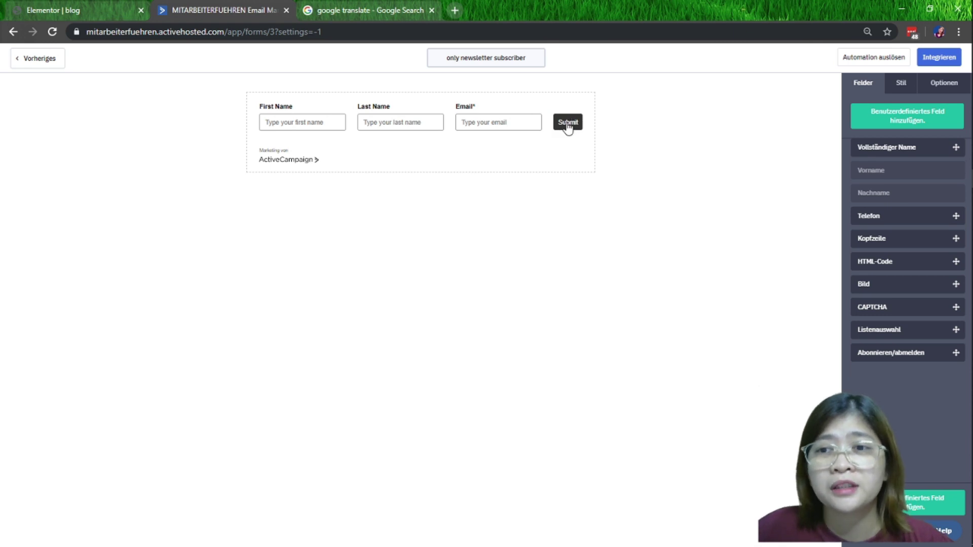
left_click(566, 126)
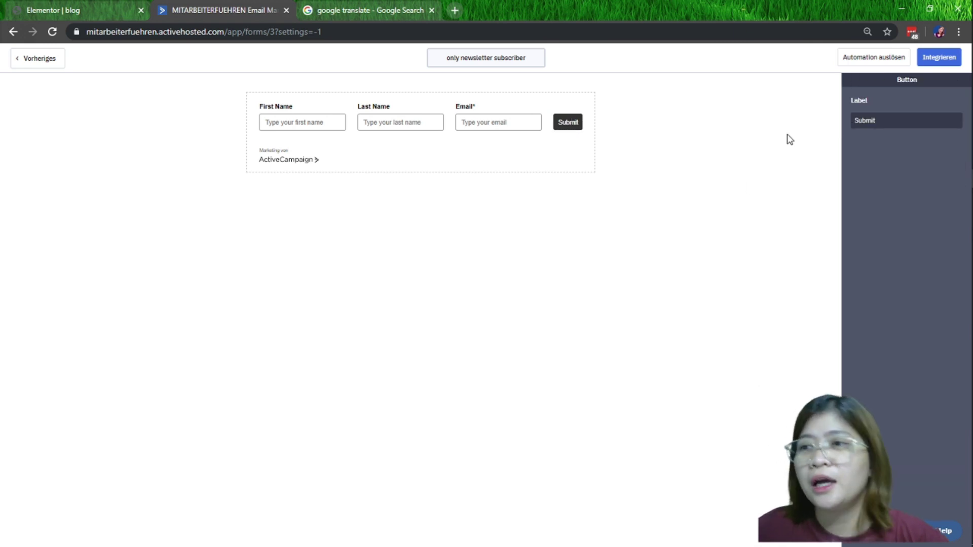
left_click(639, 192)
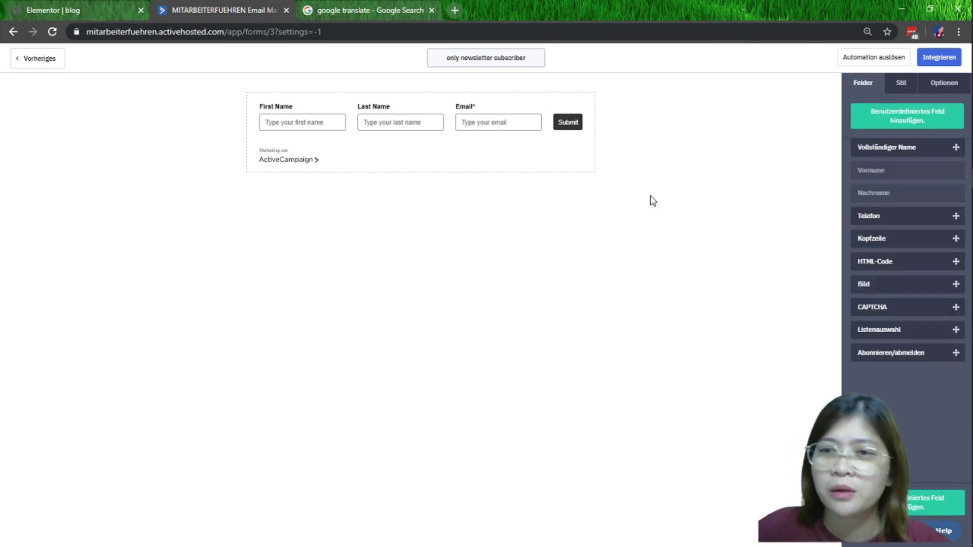
left_click(907, 87)
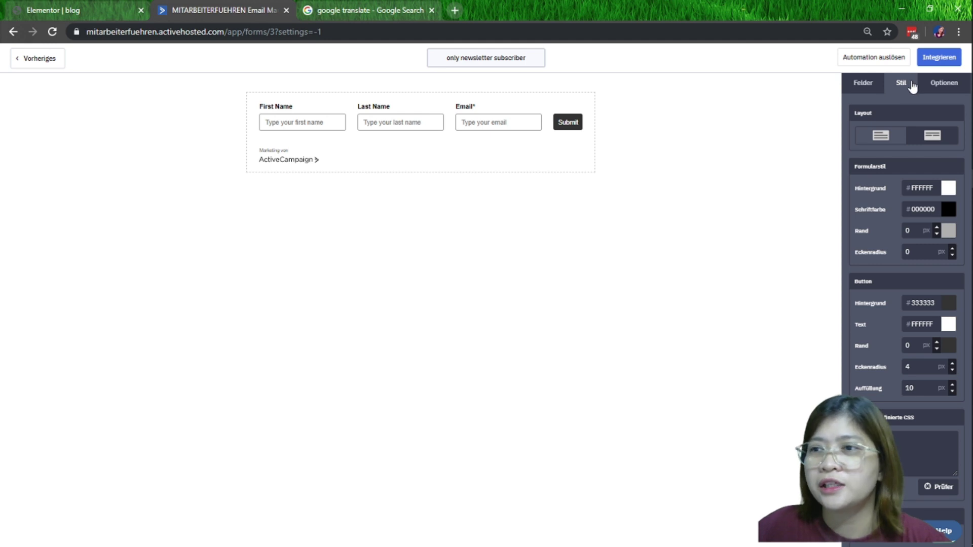
left_click(948, 304)
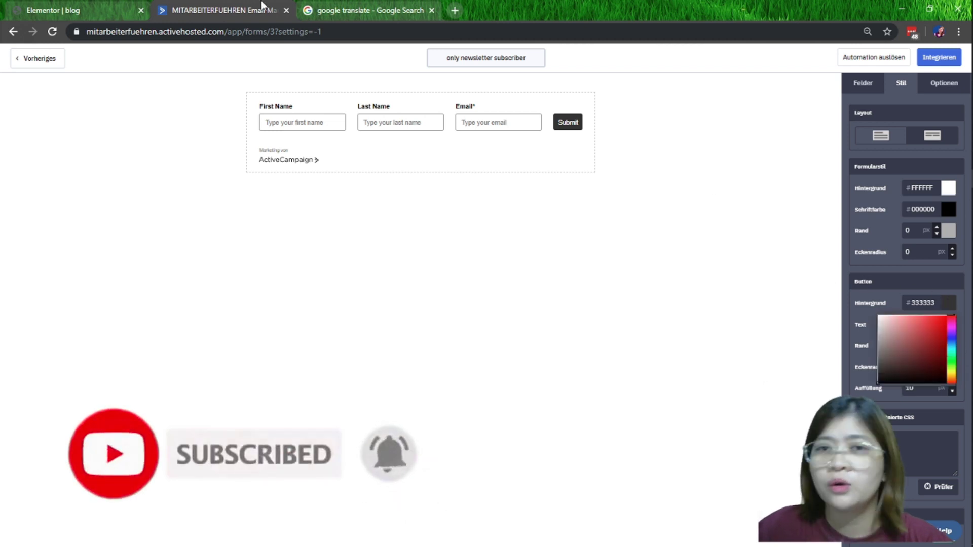
left_click(111, 4)
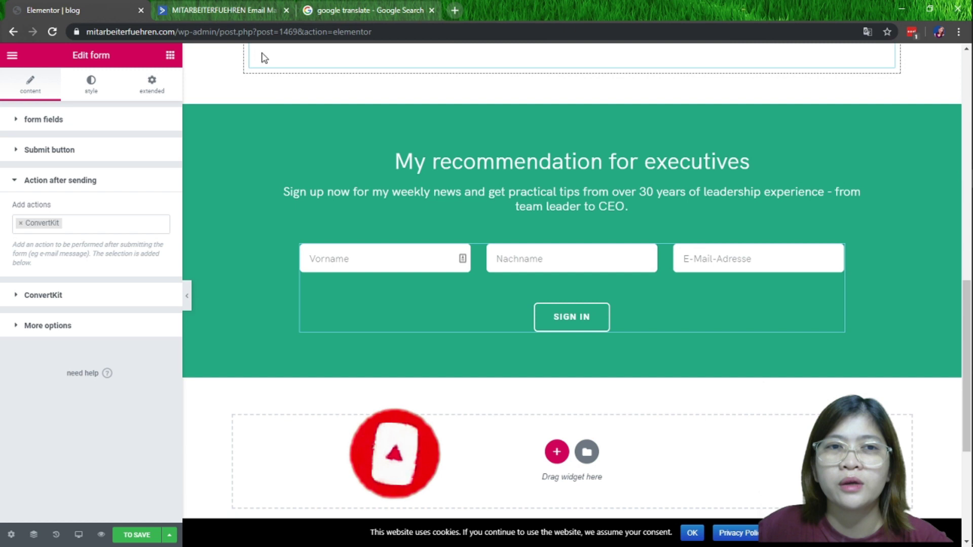
Open the newsletter section's background style and select its #1ba981 colour hex code
right_click(322, 124)
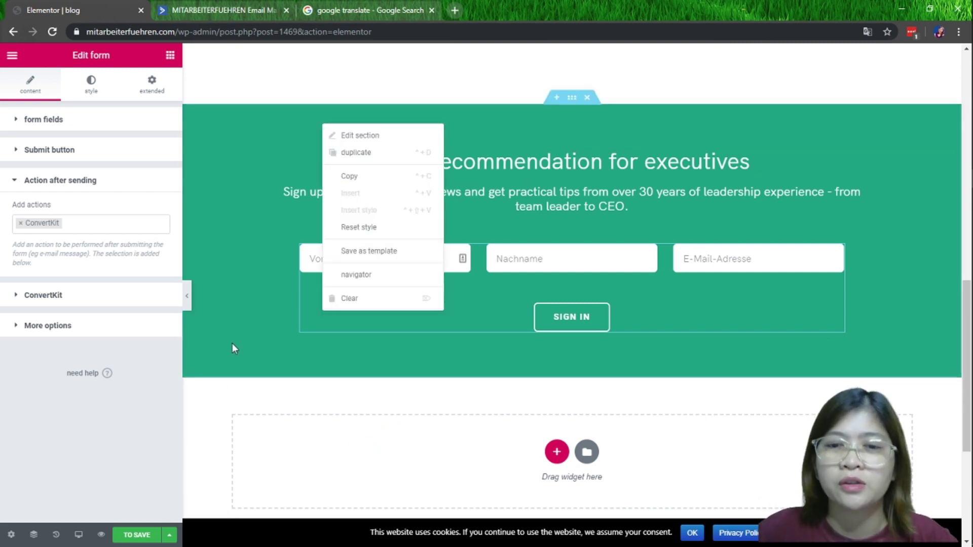
left_click(208, 361)
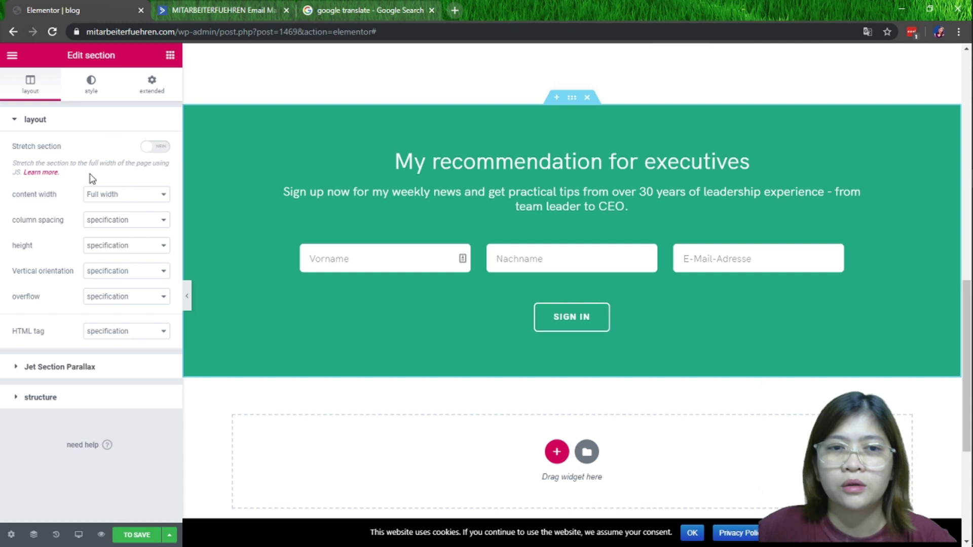
left_click(91, 85)
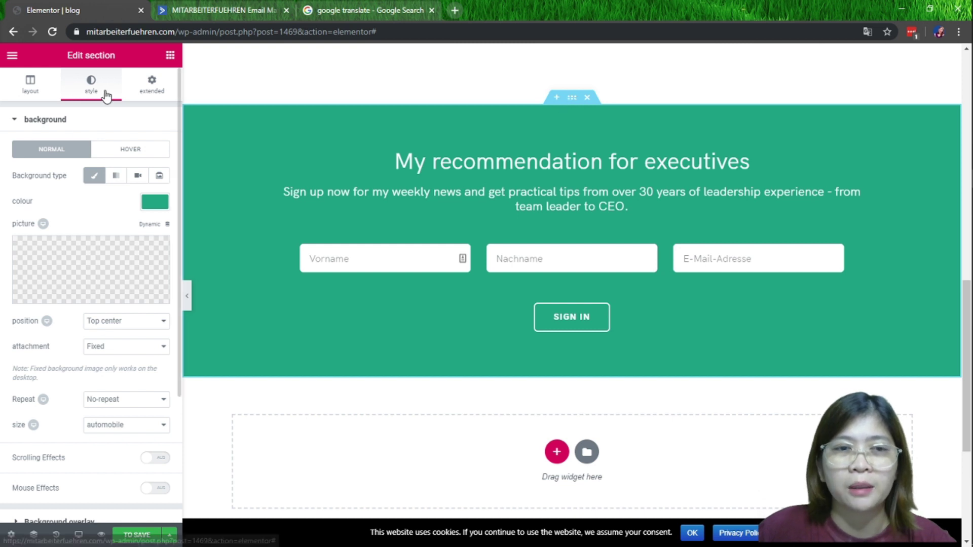
left_click(152, 204)
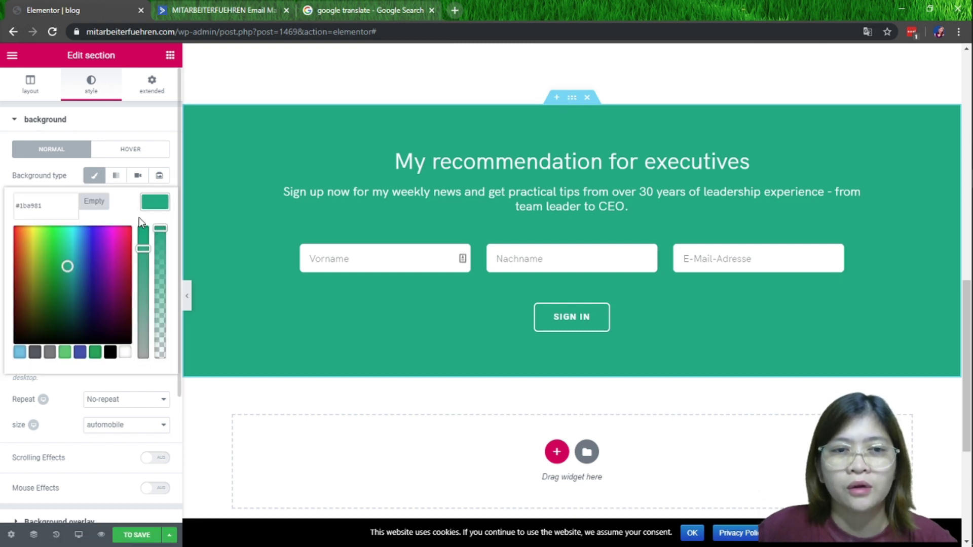
left_click_drag(64, 208, 14, 206)
key("ctrl+c")
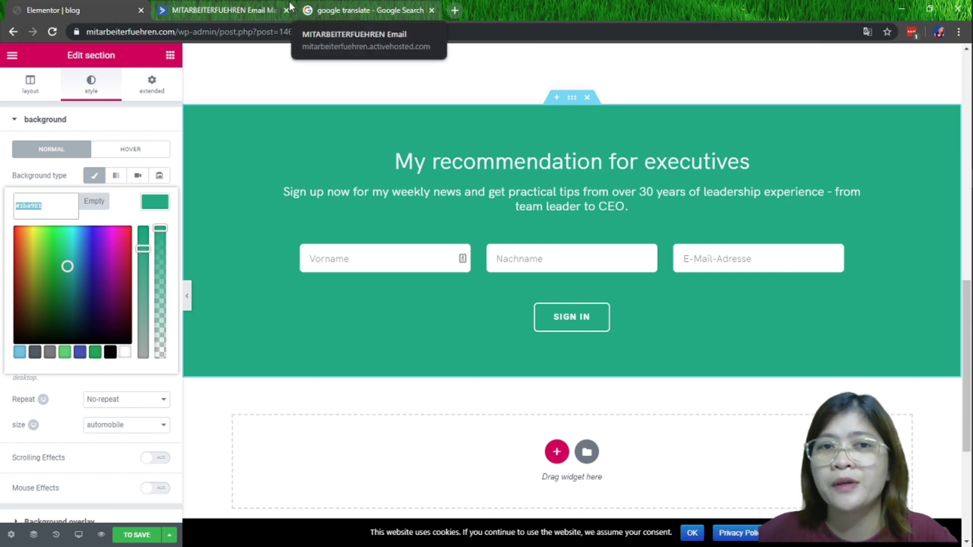
Paste #1ba981 as the Submit button's background colour in ActiveCampaign
left_click(236, 9)
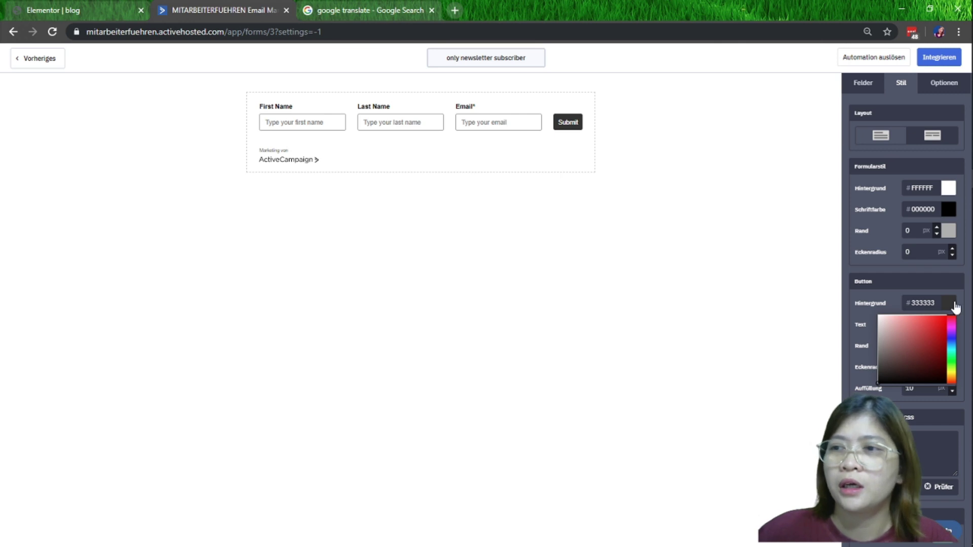
double_click(923, 303)
key("ctrl+v")
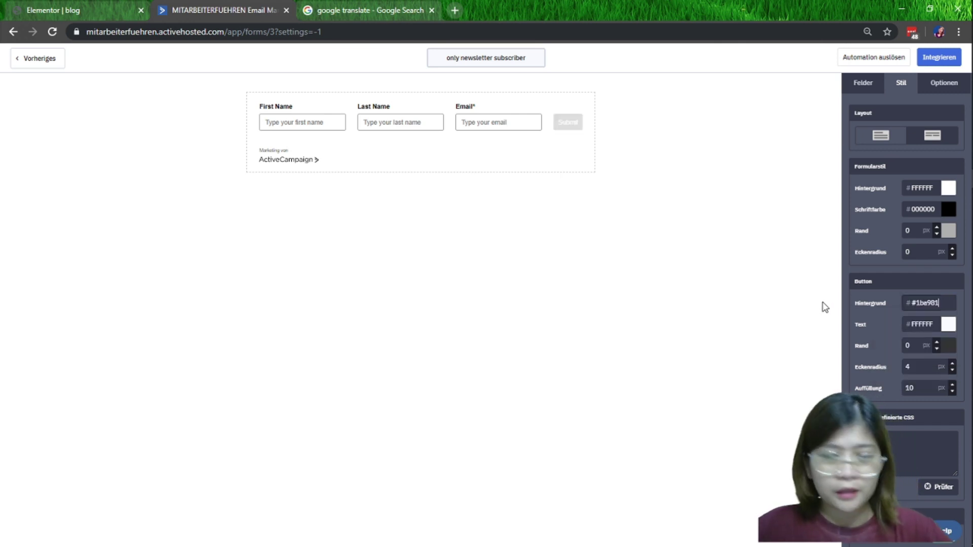
left_click(727, 213)
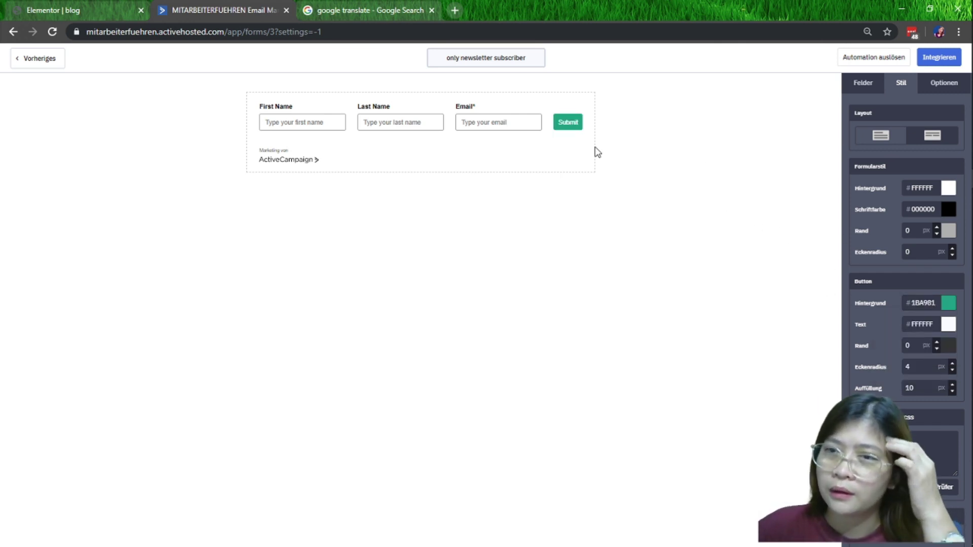
Set the button's Eckenradius to 5 px and clear the Auffüllung field
double_click(914, 368)
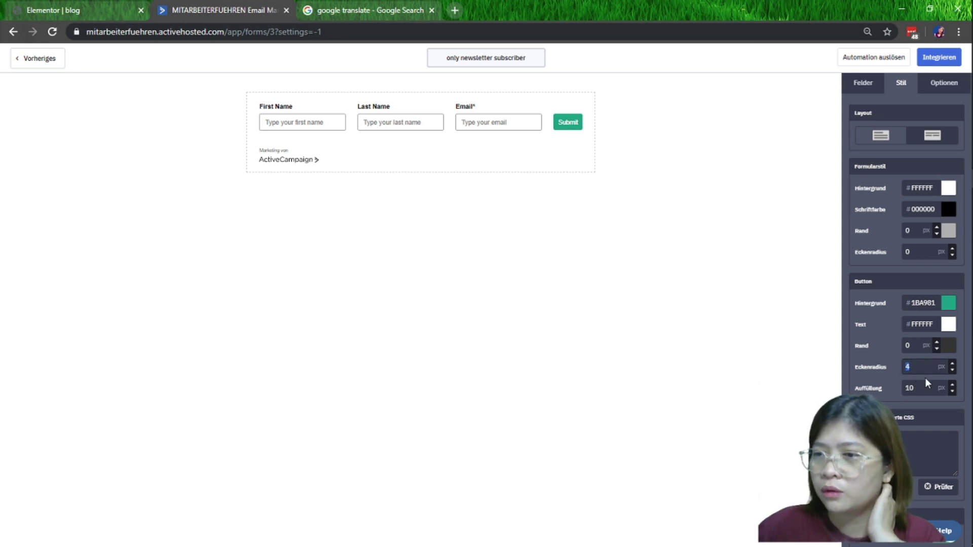
type("10")
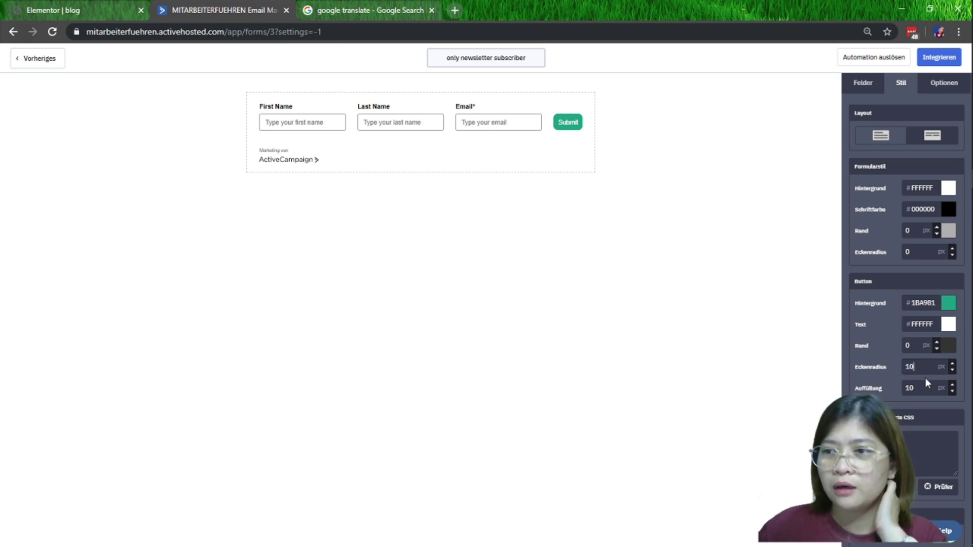
key("BackSpace")
key("BackSpace")
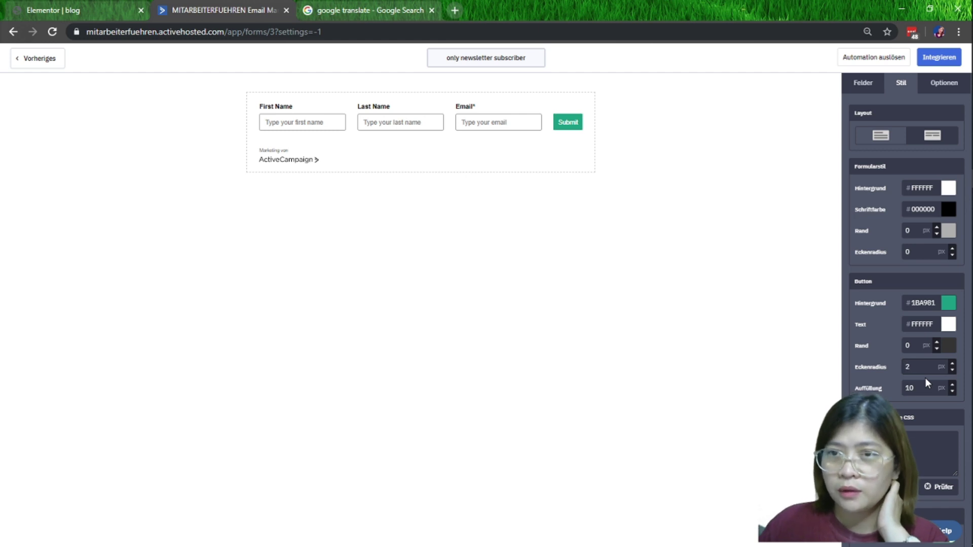
type("2")
key("BackSpace")
type("3")
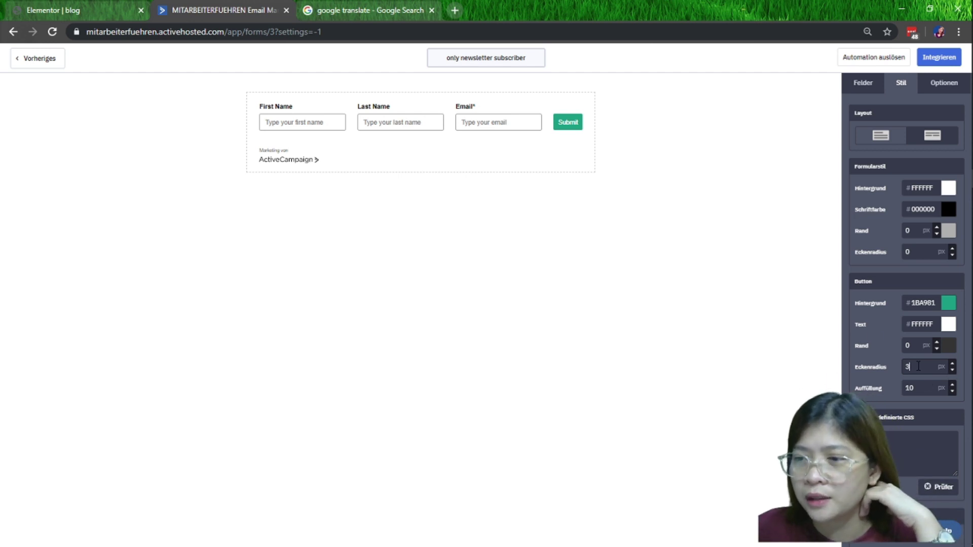
left_click_drag(915, 366, 864, 364)
type("5")
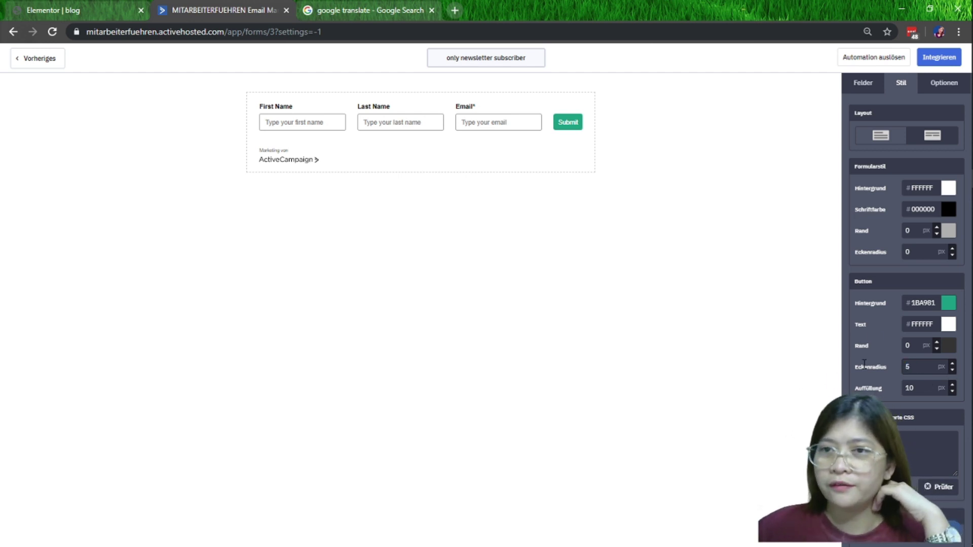
left_click_drag(916, 388, 885, 386)
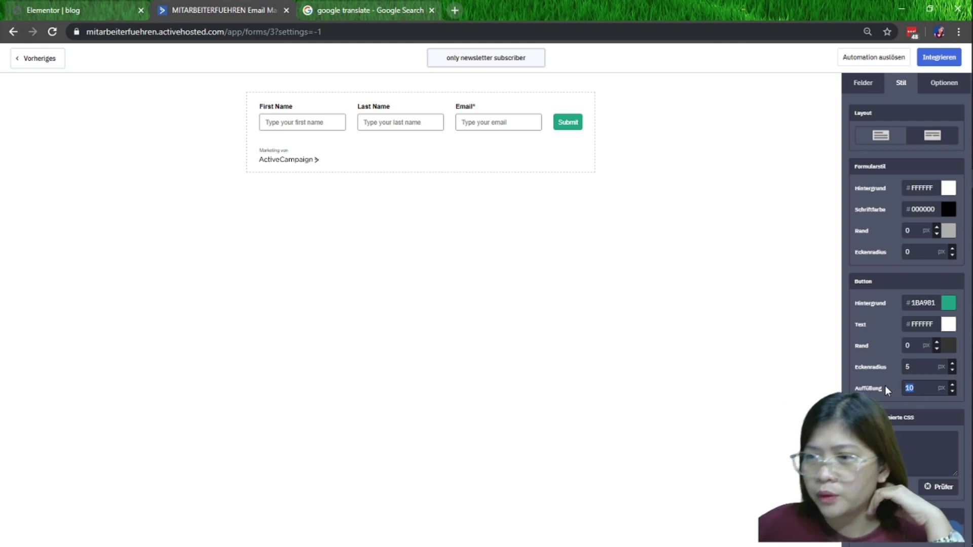
type("15")
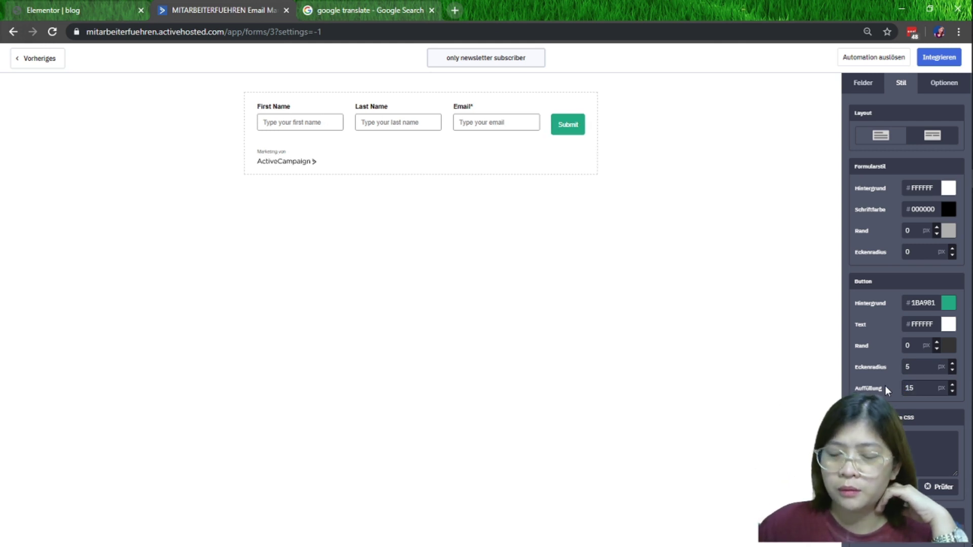
key("BackSpace")
key("BackSpace")
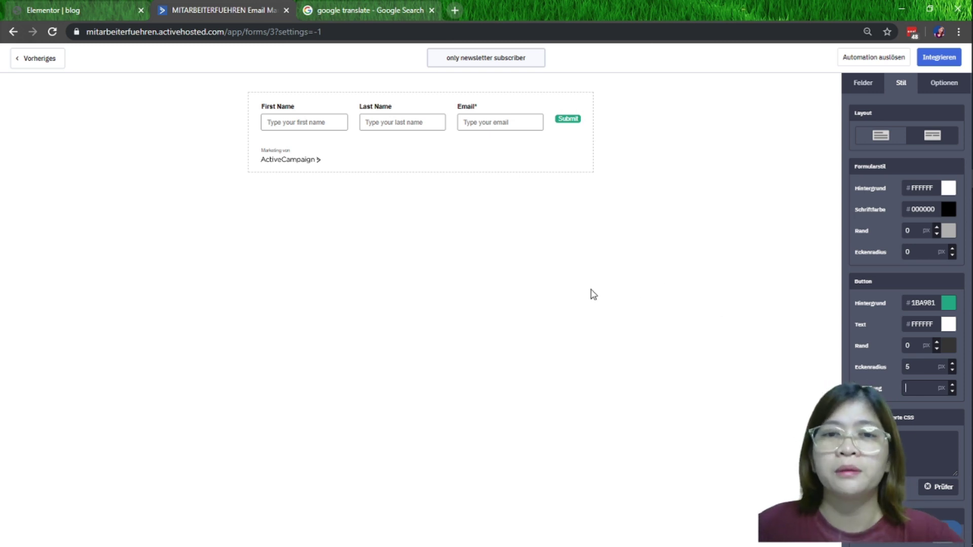
Close the Google Translate tab, then try the stacked layout and revert to inline
mouse_move(306, 125)
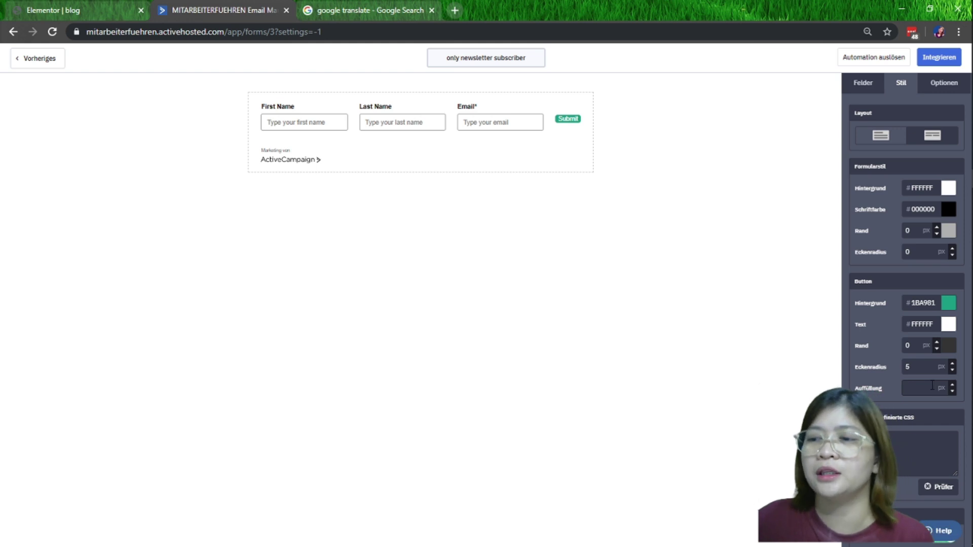
left_click(50, 10)
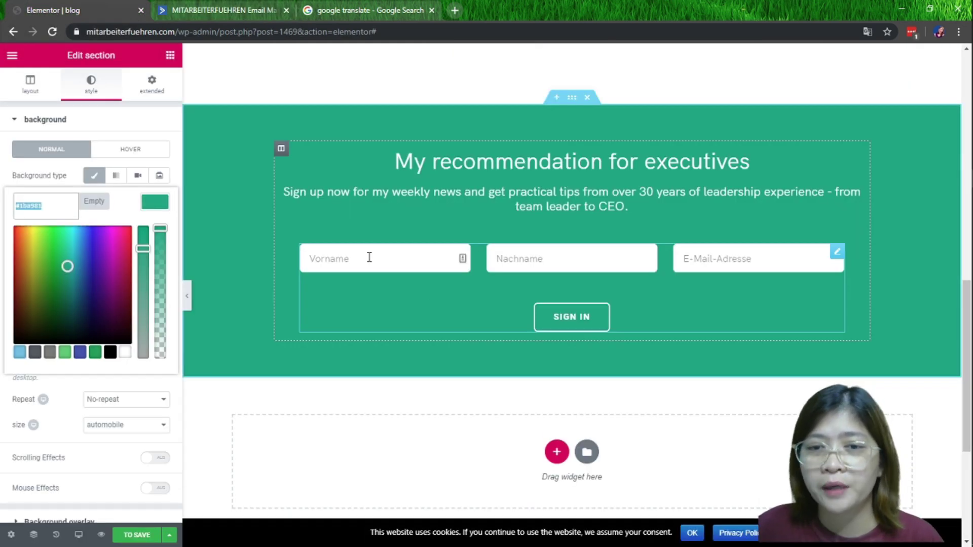
left_click(370, 10)
left_click(242, 6)
left_click(431, 10)
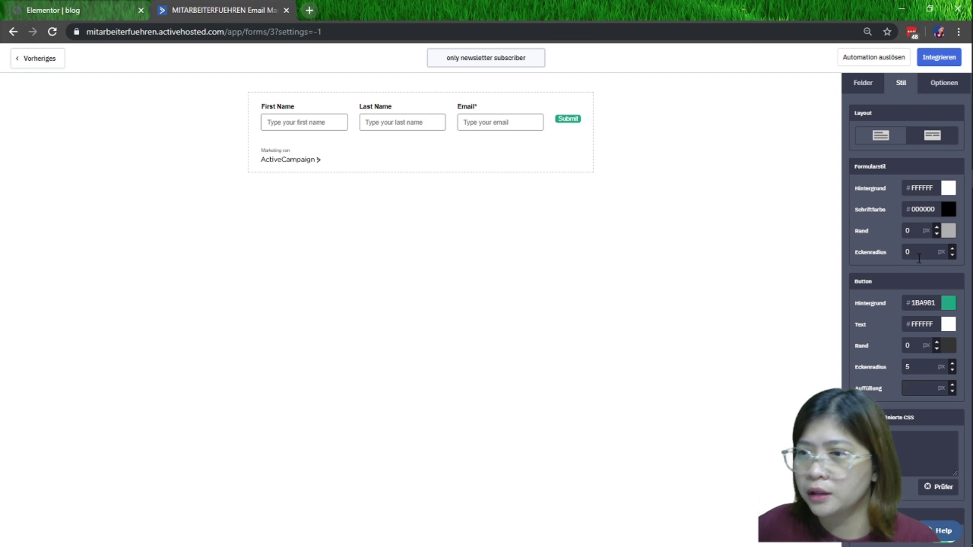
left_click(882, 139)
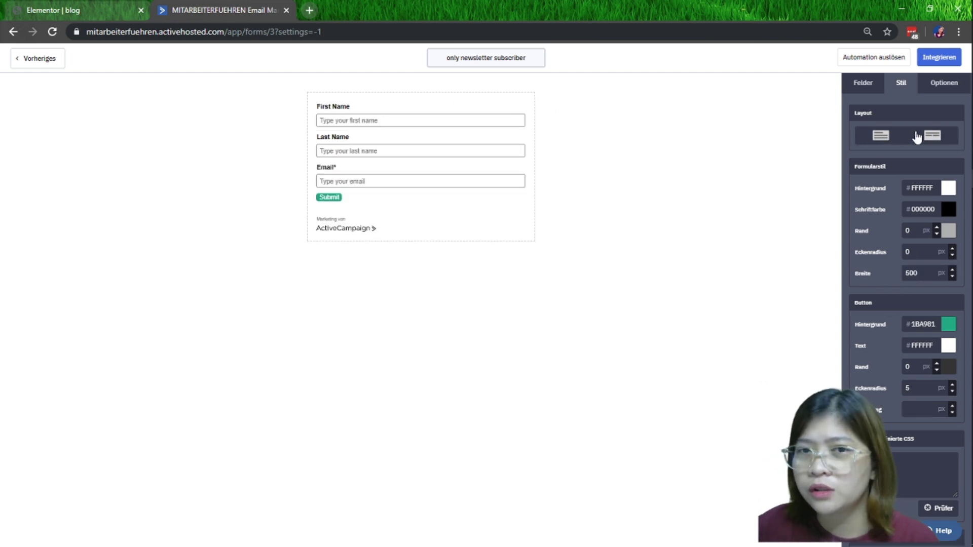
left_click(931, 139)
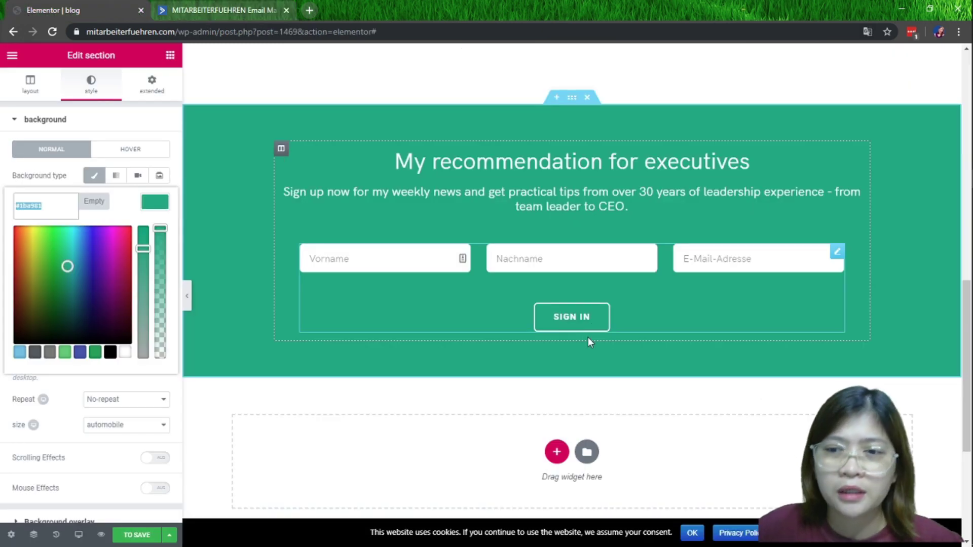
Reload the Elementor editor and return to its address without the anchor
left_click(488, 34)
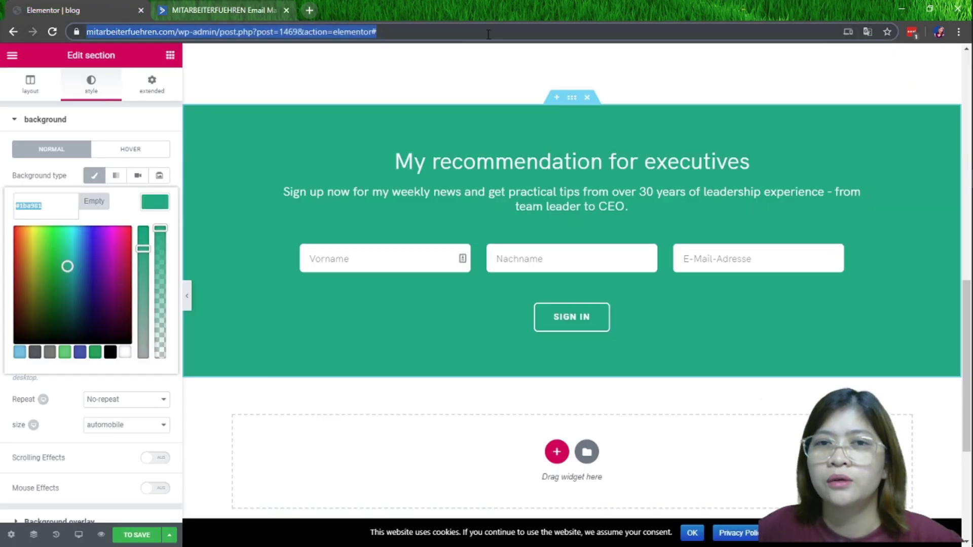
key("Return")
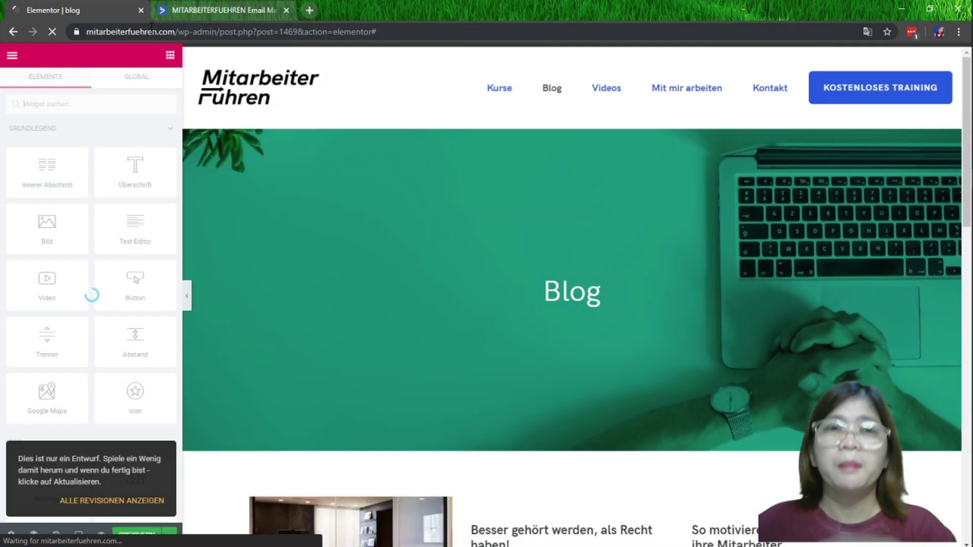
scroll(623, 250, "down", 5)
scroll(623, 250, "down", 8)
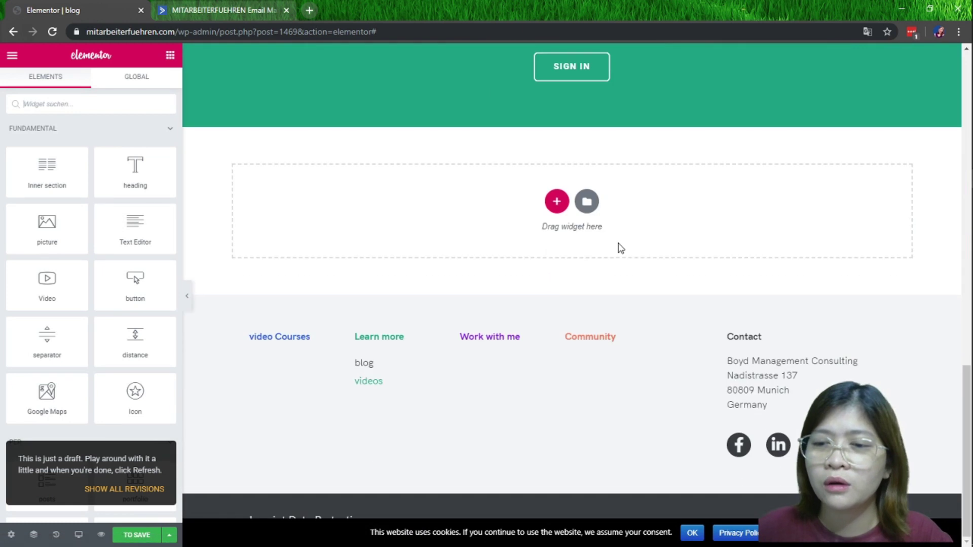
scroll(619, 244, "up", 4)
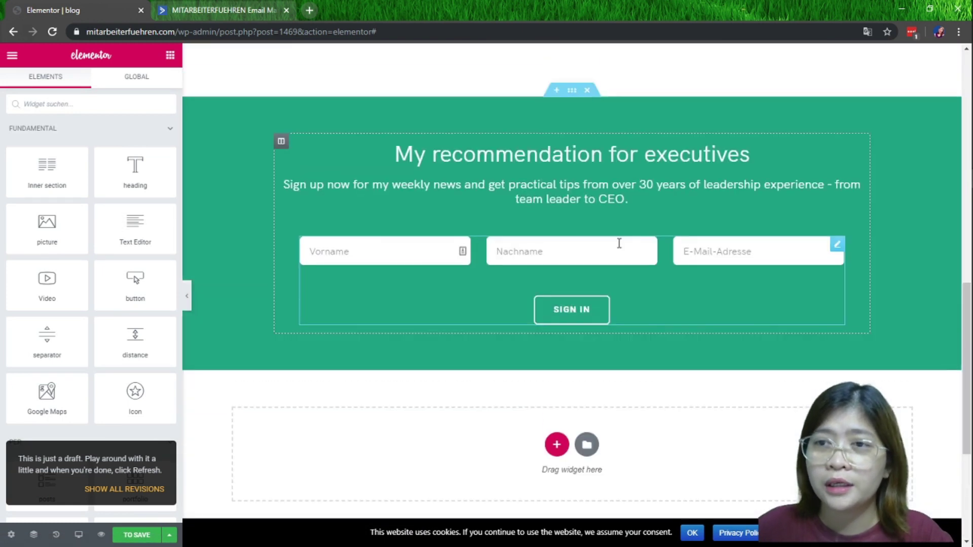
left_click(13, 32)
scroll(663, 212, "up", 9)
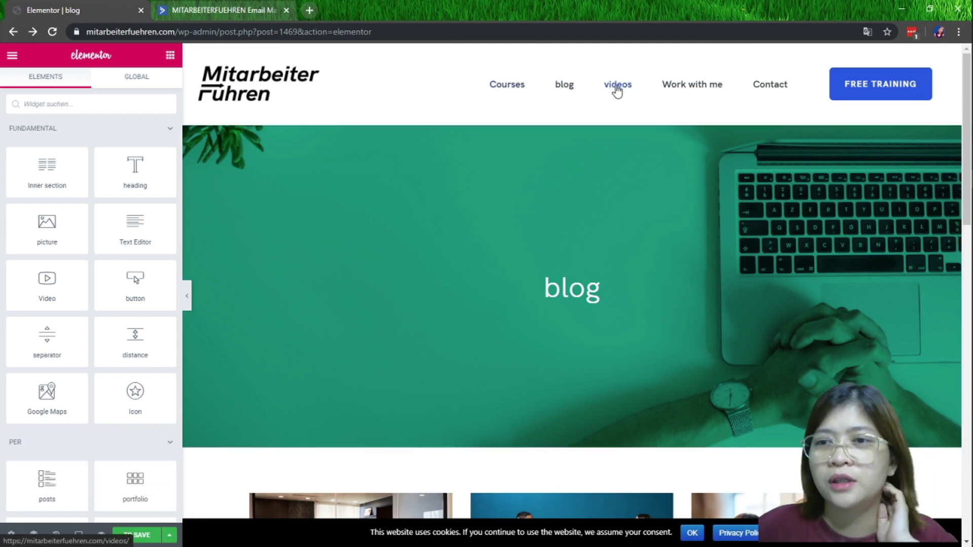
Open the site's Courses (Kurse) page in a new tab
right_click(514, 95)
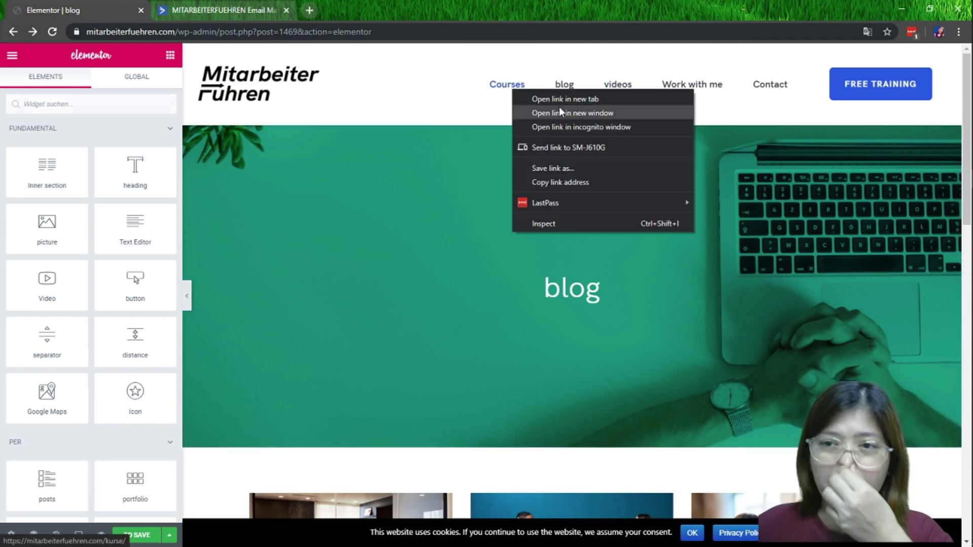
left_click(563, 112)
mouse_move(961, 29)
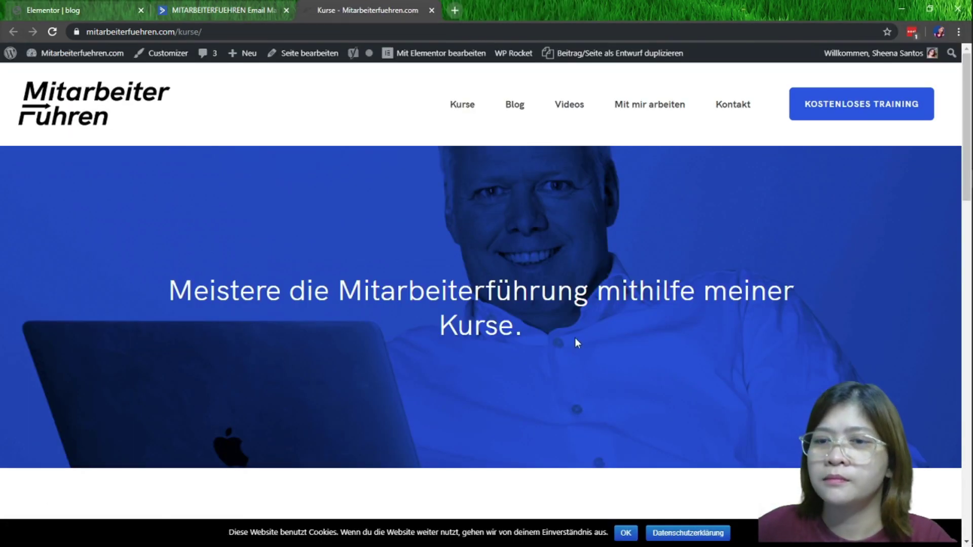
scroll(575, 337, "down", 15)
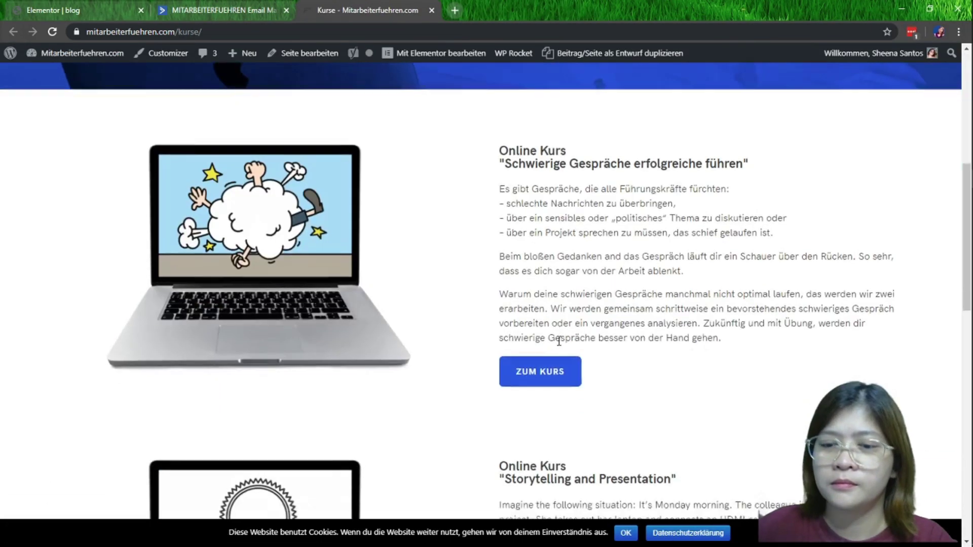
Open the ZUR KLASSE registration page and view it in original German
scroll(561, 341, "down", 6)
scroll(546, 288, "down", 1)
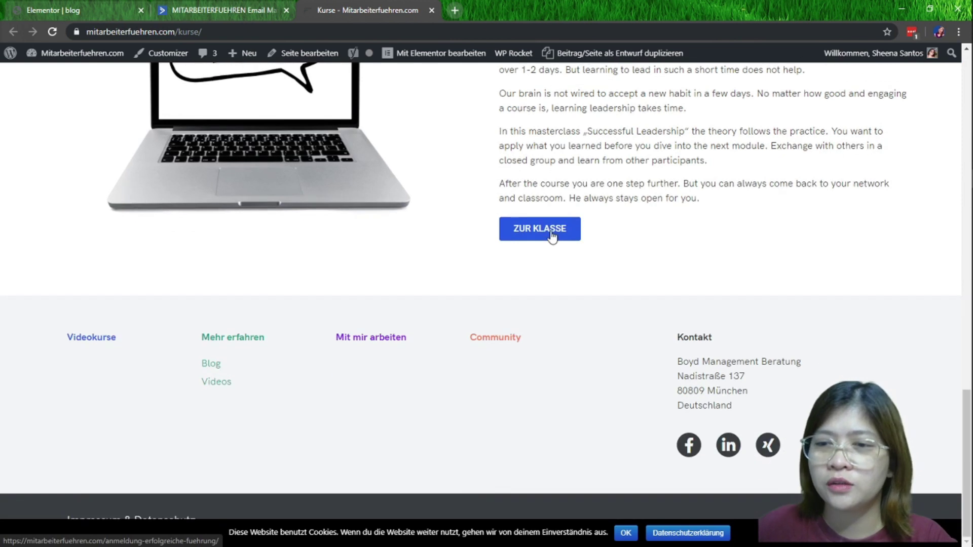
left_click(552, 235)
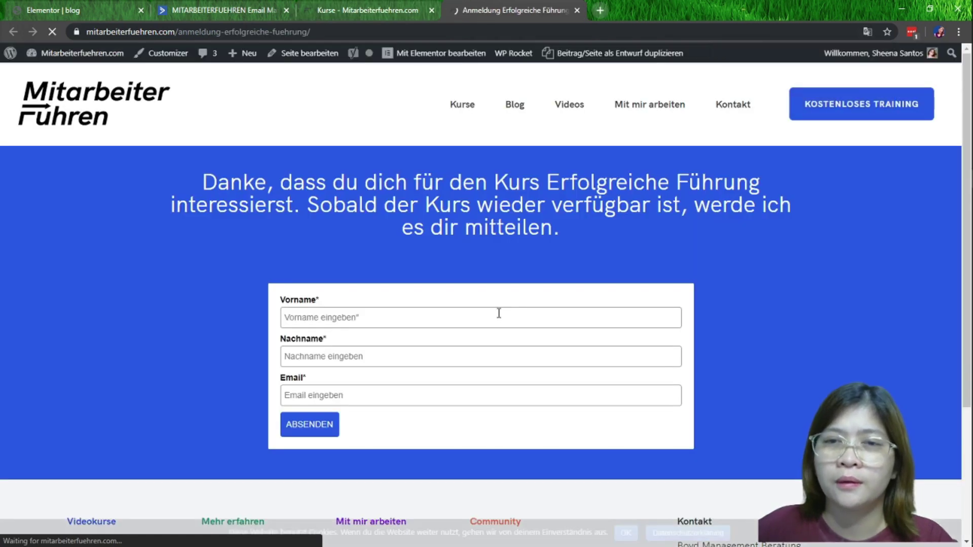
scroll(400, 390, "down", 4)
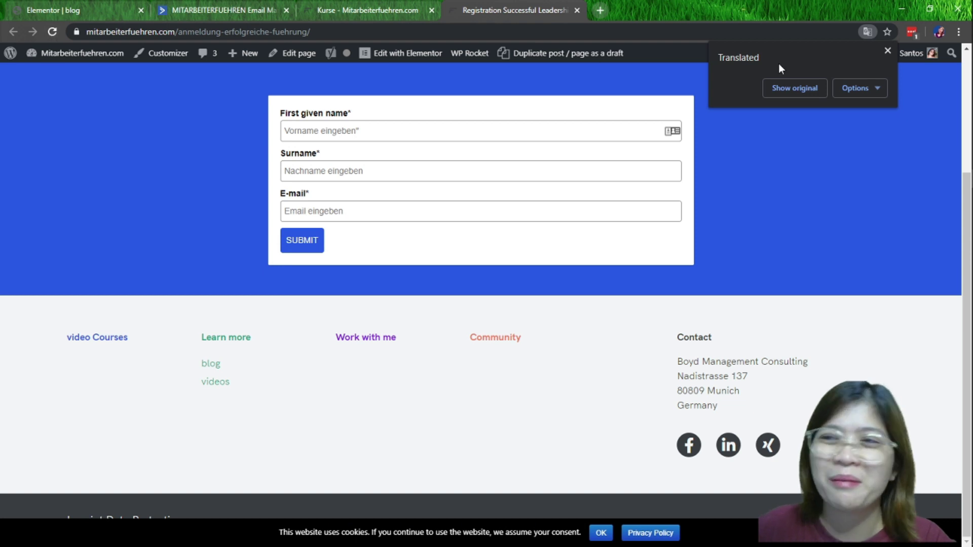
left_click(808, 87)
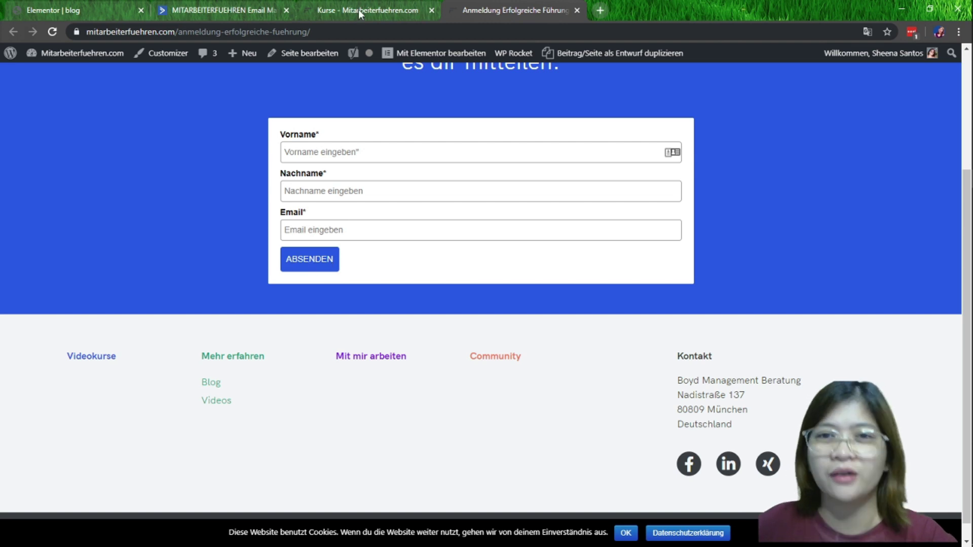
left_click(223, 10)
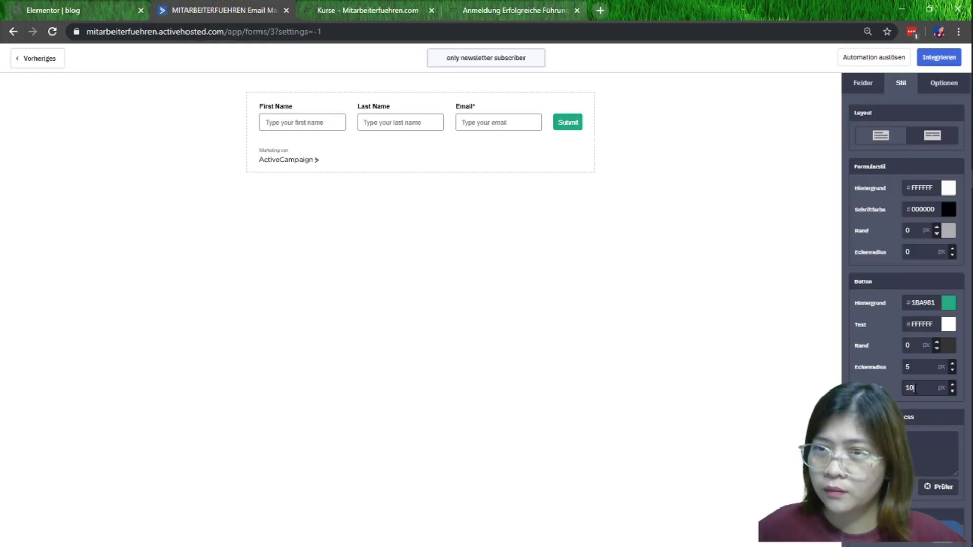
Set the Submit button's Auffüllung to 15 and select its label text
left_click(915, 388)
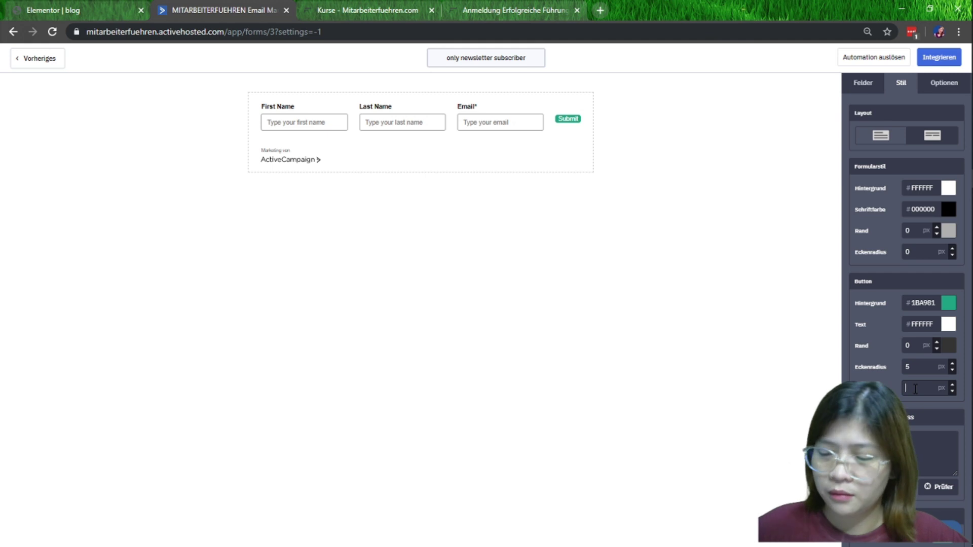
type("15")
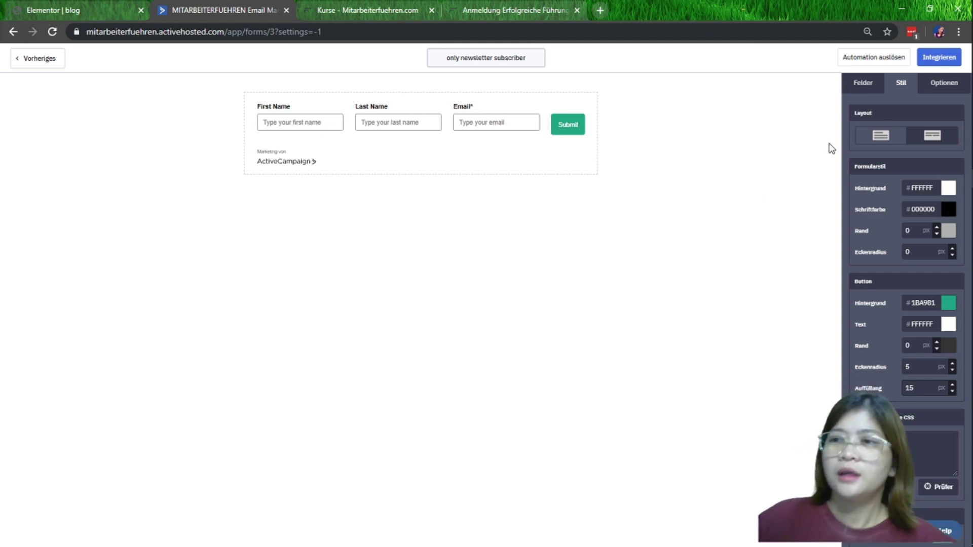
left_click(562, 133)
left_click(889, 120)
double_click(889, 119)
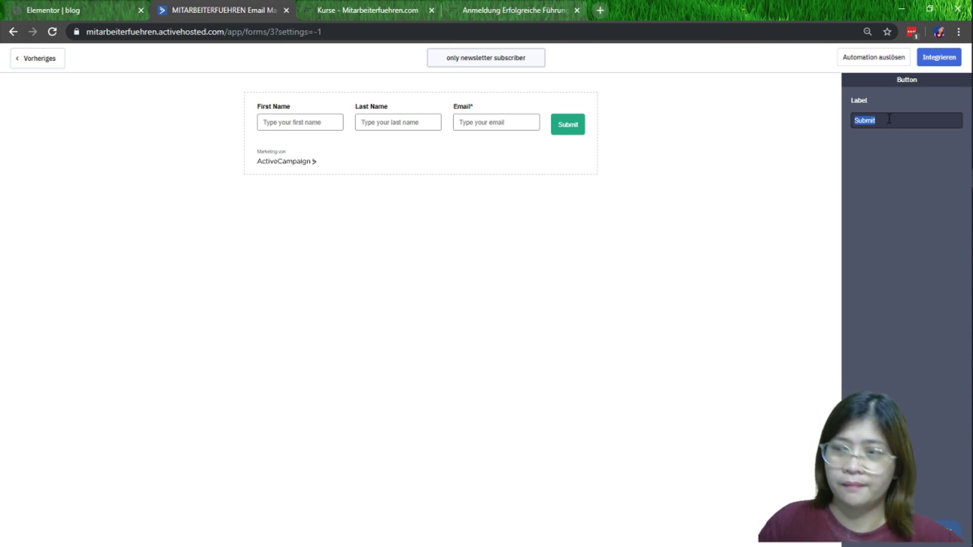
Change the Submit button label to ABSENDEN and close the registration page tab
type("#1ba981")
key("ctrl+a")
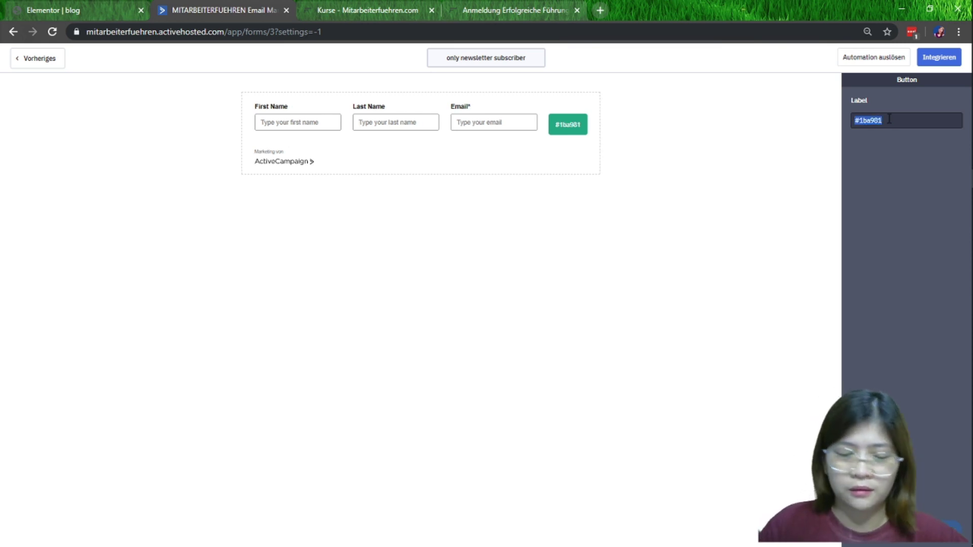
type("ab")
key("BackSpace")
key("BackSpace")
type("AB")
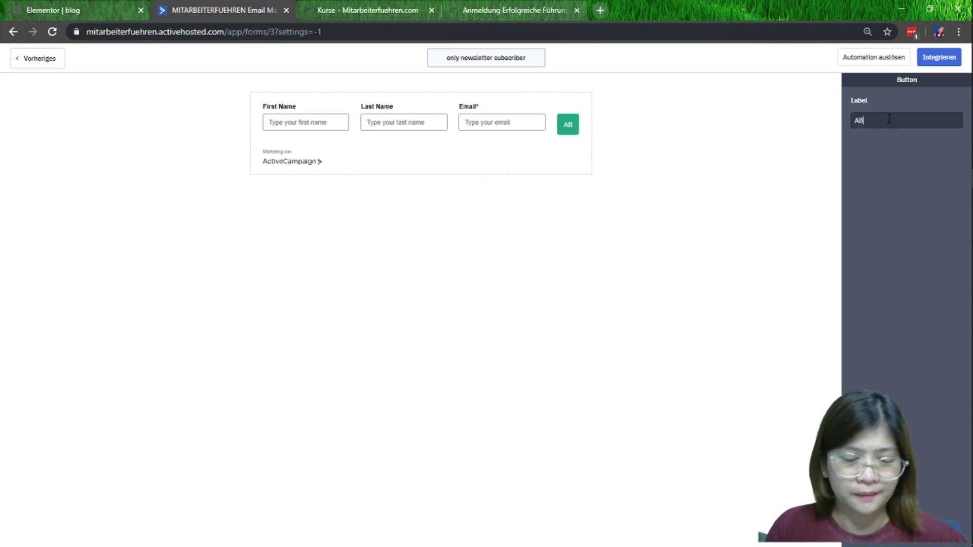
type("SDEN")
key("BackSpace")
type("N")
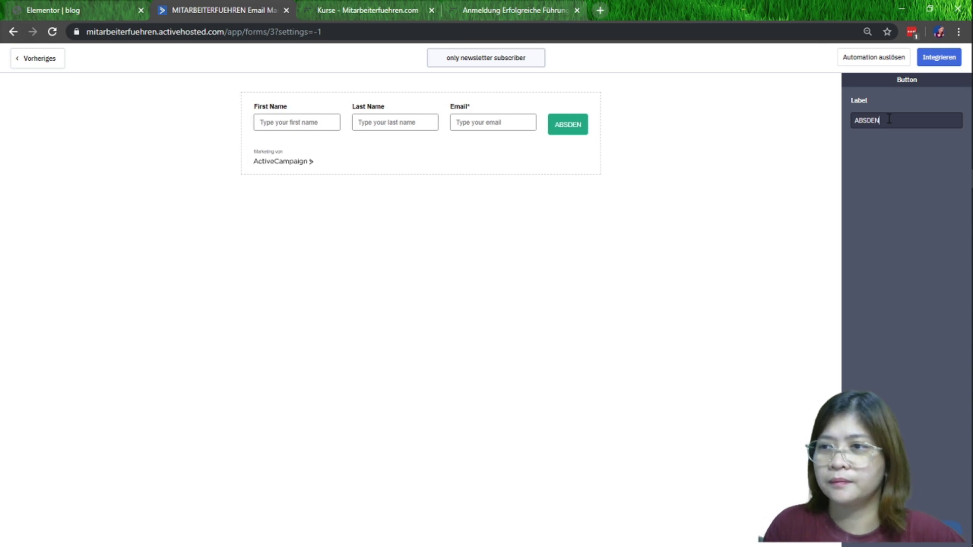
key("BackSpace")
key("BackSpace")
key("BackSpace")
type("ENDED")
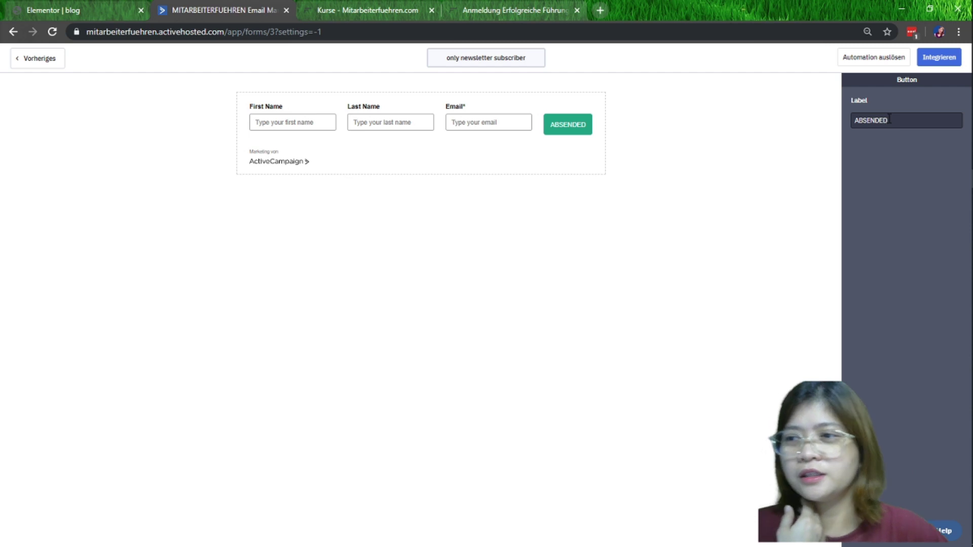
key("BackSpace")
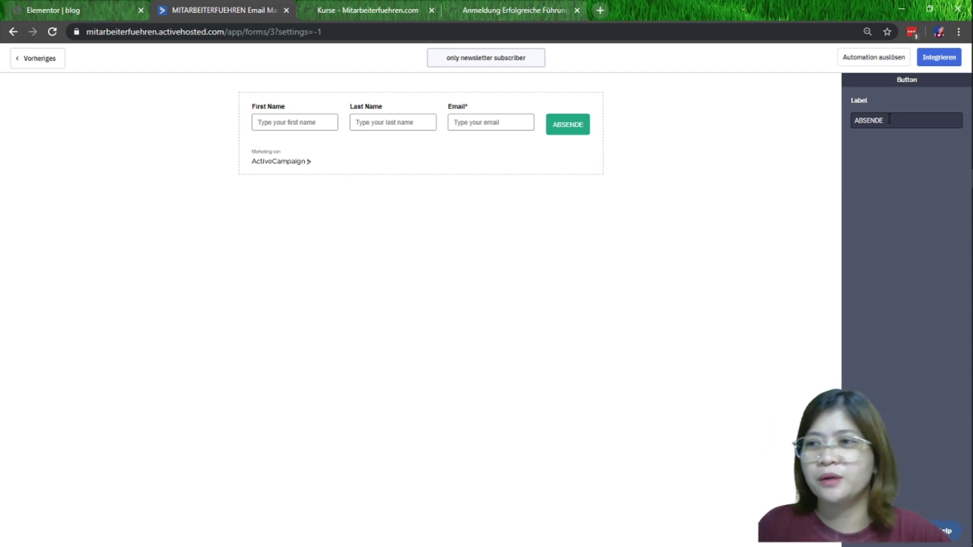
type("N")
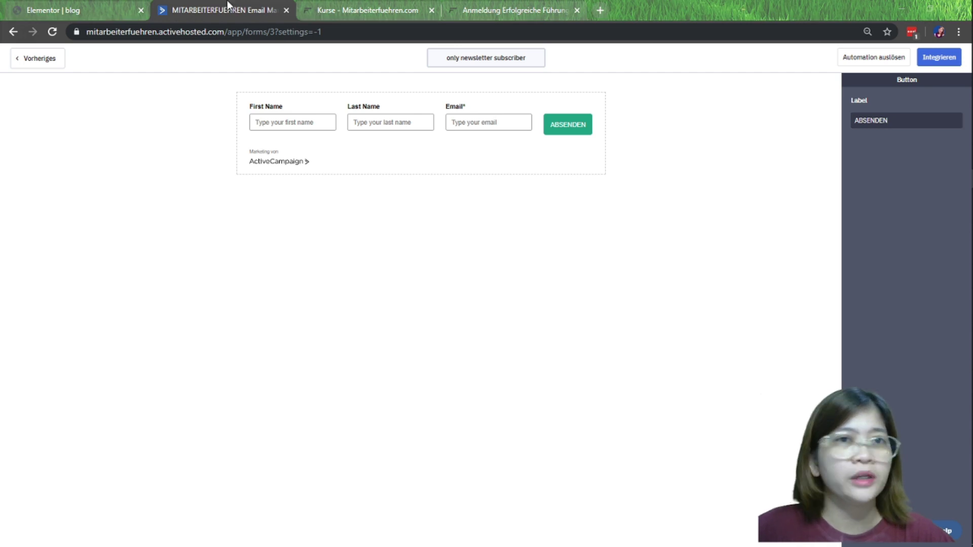
left_click(518, 6)
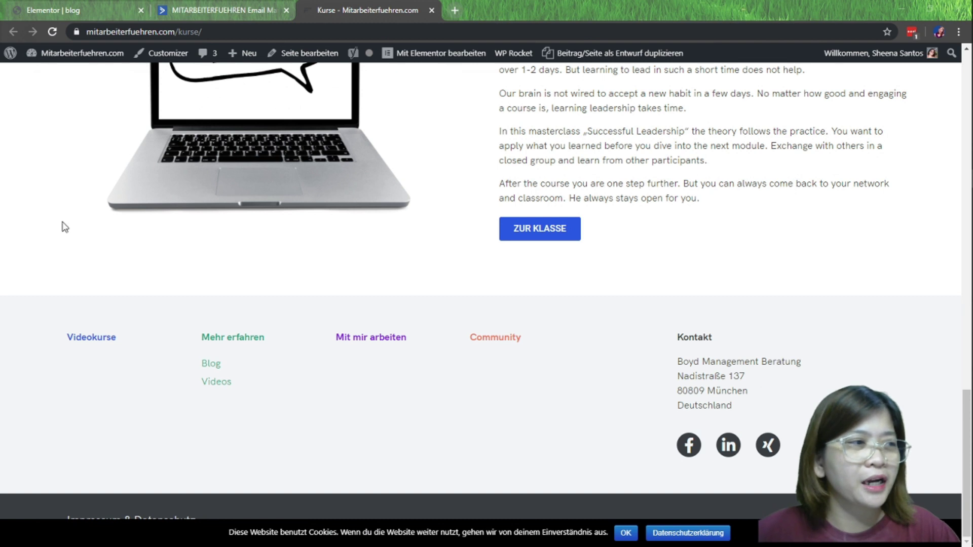
Change the First Name field's Feldüberschrift to Vorname and tick Notwendig
scroll(634, 209, "up", 5)
left_click(209, 10)
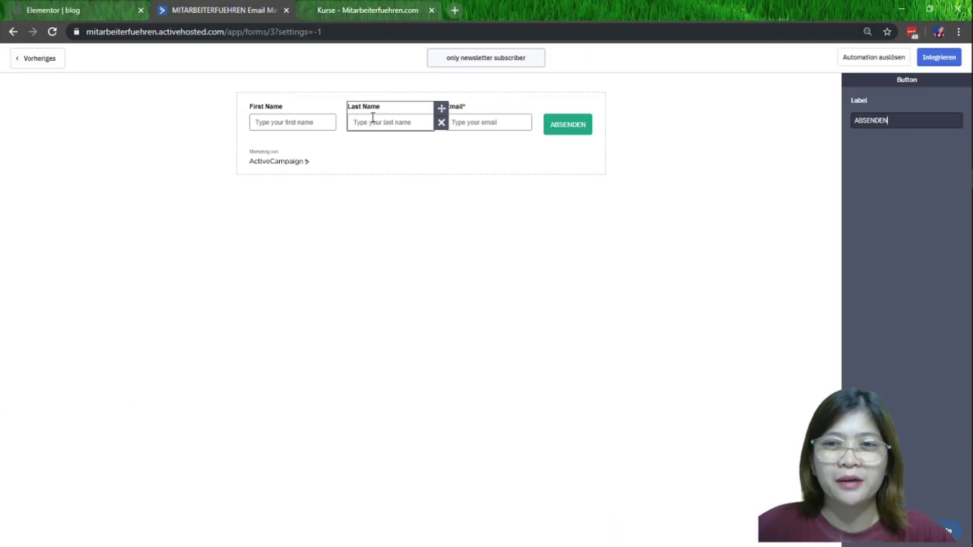
left_click(297, 122)
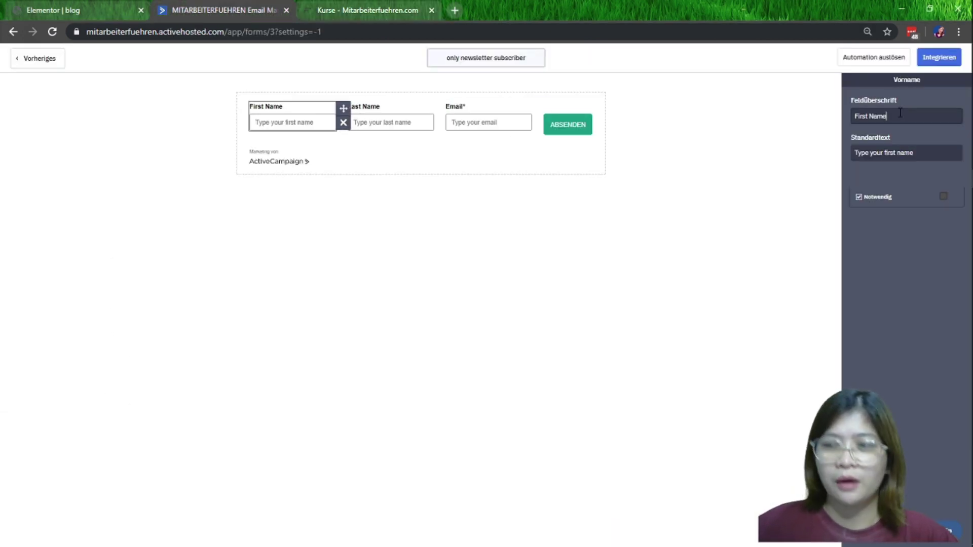
key("Escape")
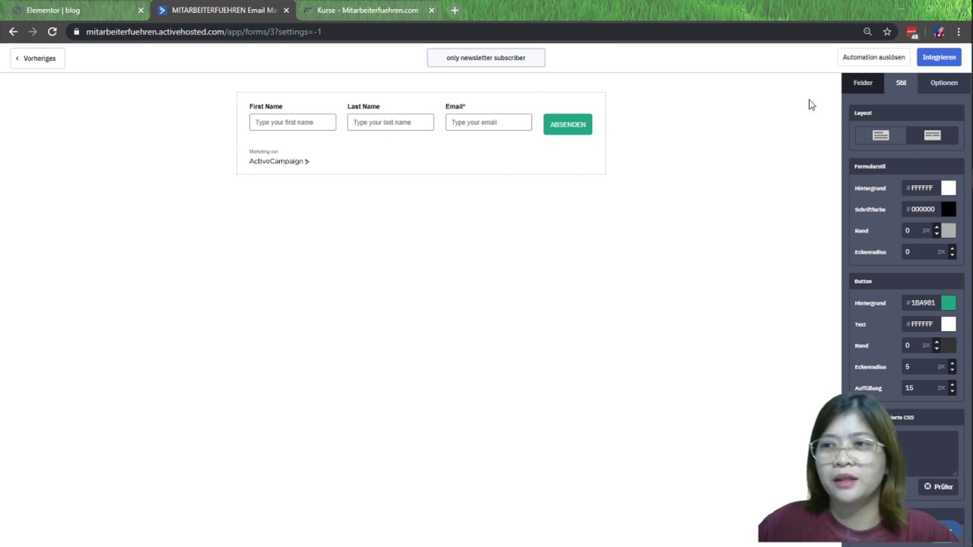
left_click(296, 121)
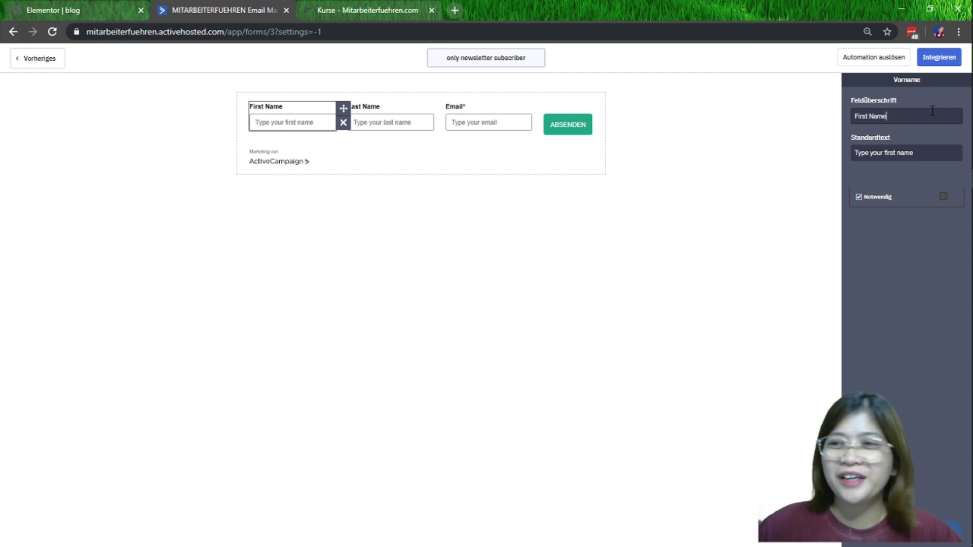
left_click(789, 121)
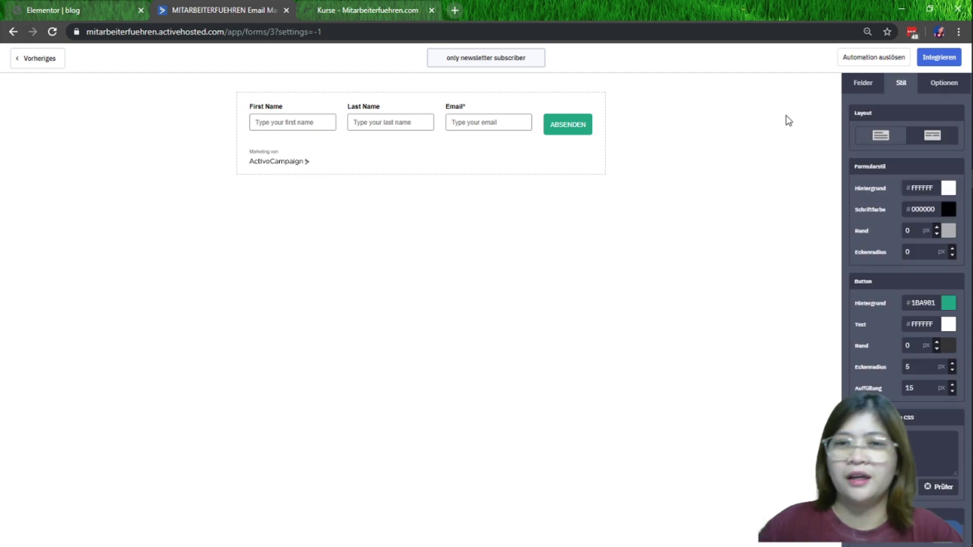
left_click(303, 124)
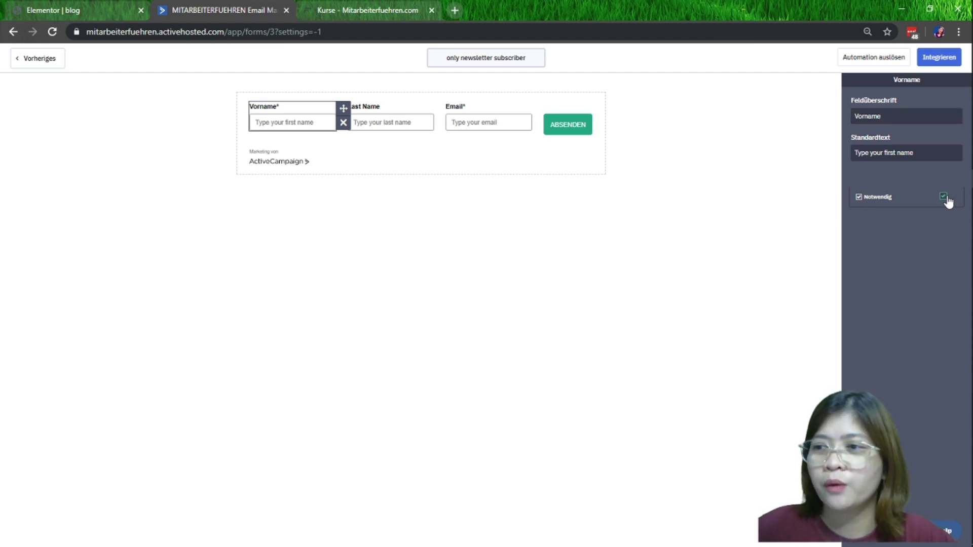
left_click(765, 182)
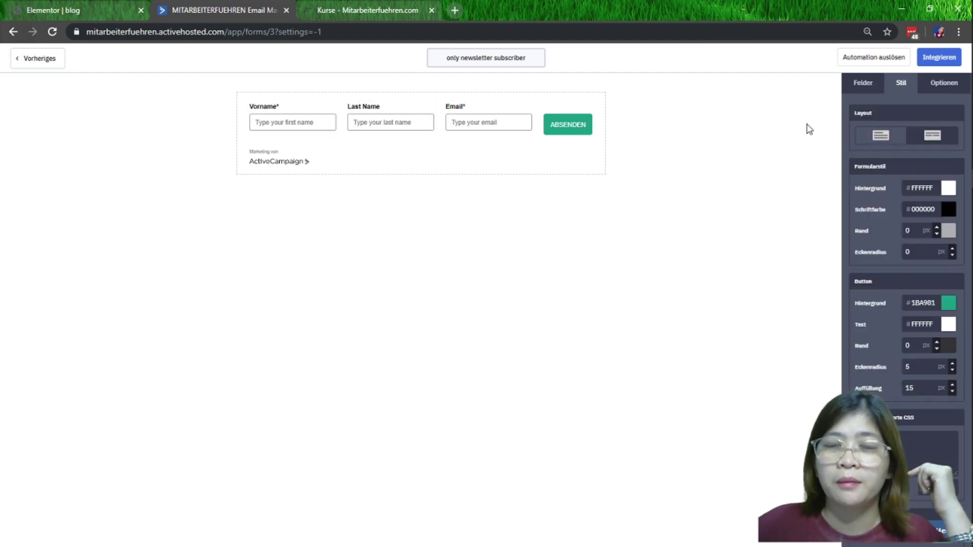
left_click(300, 124)
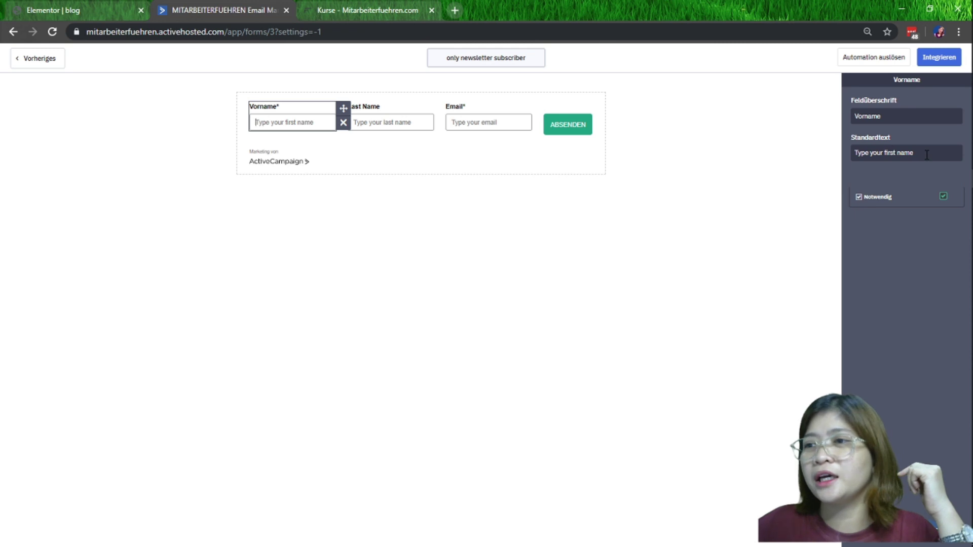
left_click(822, 160)
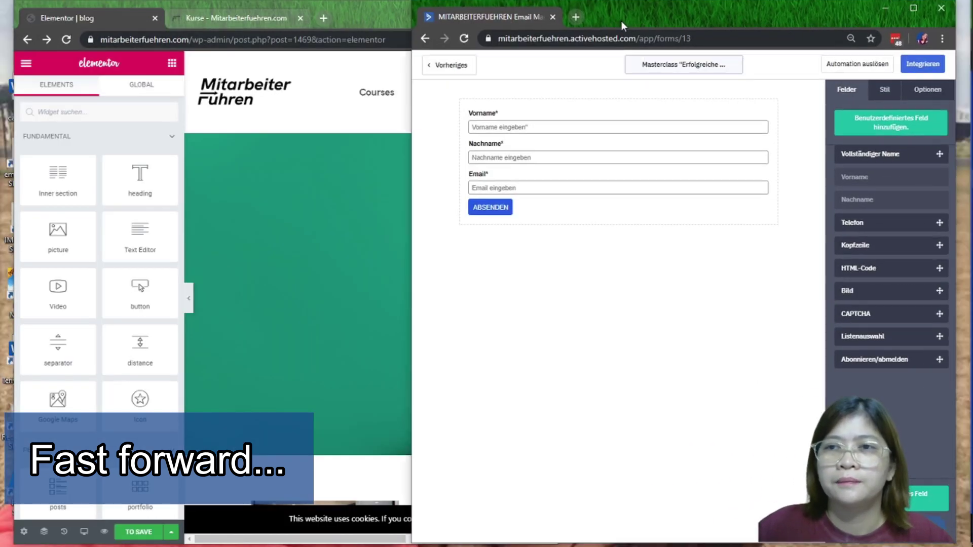
Launch Notepad beside the form editor and paste the #1ba981 colour code into it
left_click_drag(623, 27, 623, 27)
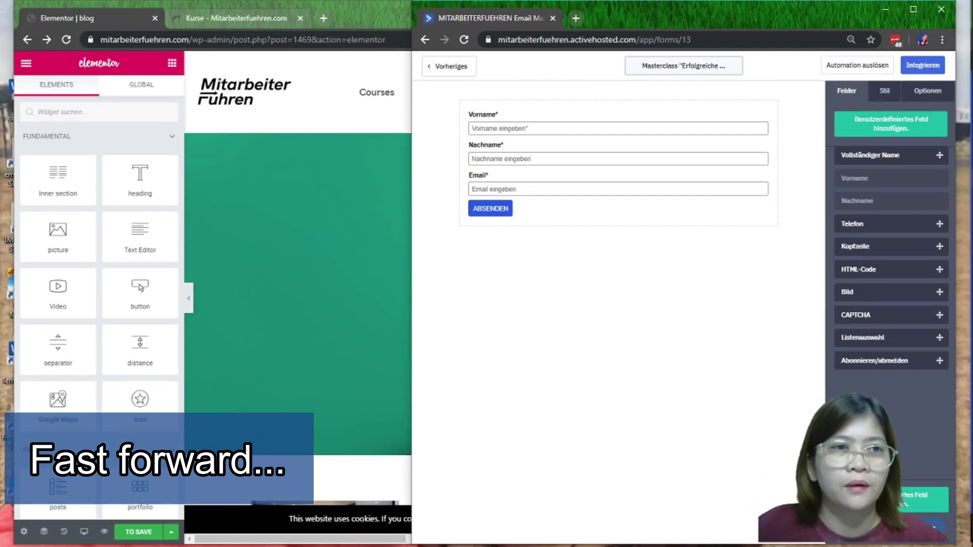
key("super")
type("notepad")
key("Return")
left_click_drag(304, 101, 252, 109)
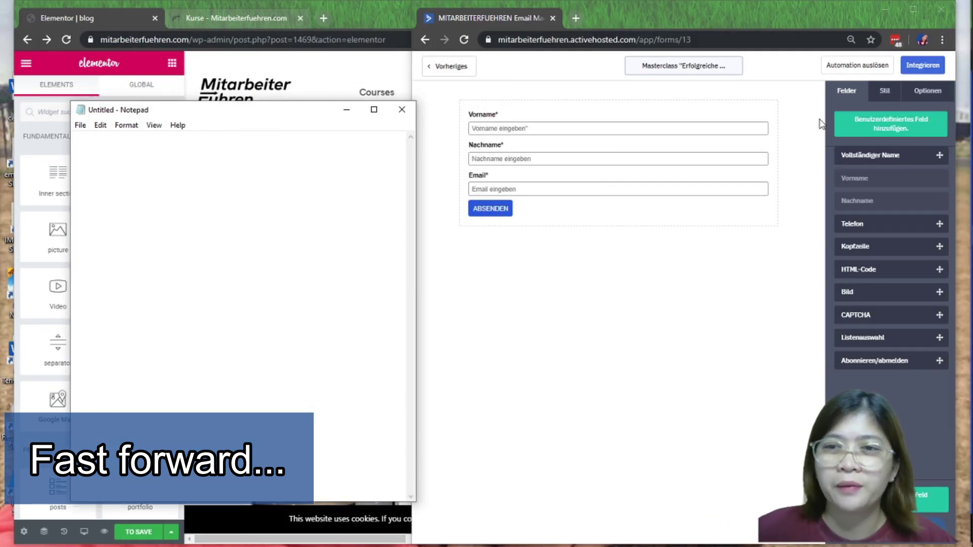
left_click(792, 176)
left_click(213, 185)
type("#1ba981")
Copy the Masterclass form's Vorname placeholder into Notepad, replacing the colour code
left_click(624, 158)
left_click(627, 129)
triple_click(915, 161)
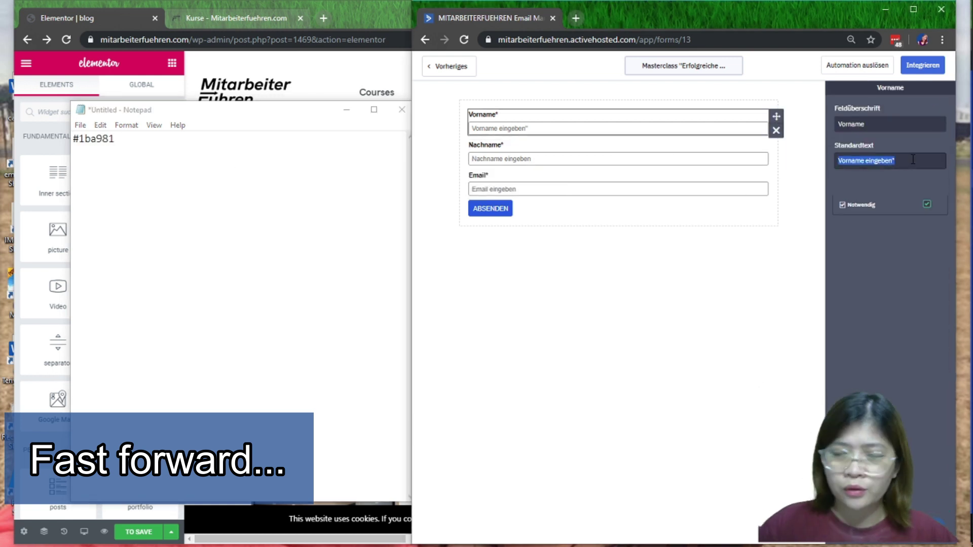
key("ctrl+c")
left_click(314, 168)
key("ctrl+a")
key("ctrl+v")
Add the Email field's placeholder 'Email eingeben' on a new Notepad line
left_click(517, 189)
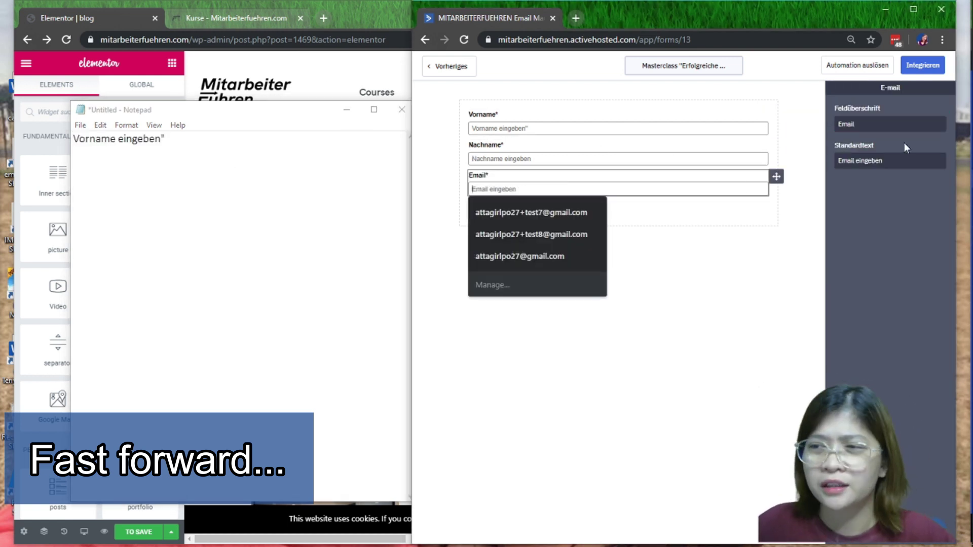
triple_click(892, 163)
key("ctrl+c")
key("alt+Tab")
key("Return")
key("ctrl+v")
Copy the Nachname label into Notepad over the duplicate line
left_click(618, 159)
left_click_drag(873, 124, 806, 127)
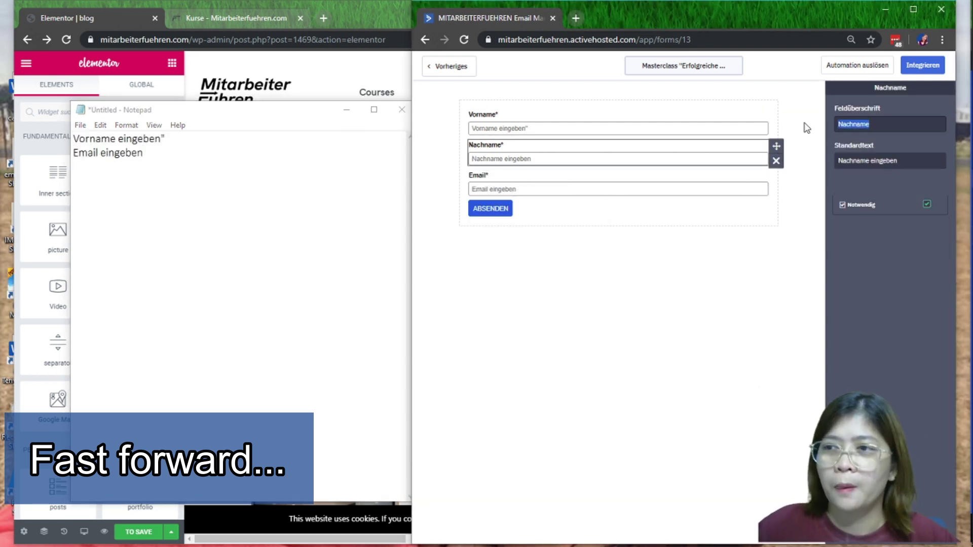
left_click(203, 139)
key("Return")
left_click(735, 159)
triple_click(884, 125)
key("ctrl+c")
left_click(178, 165)
key("shift+Home")
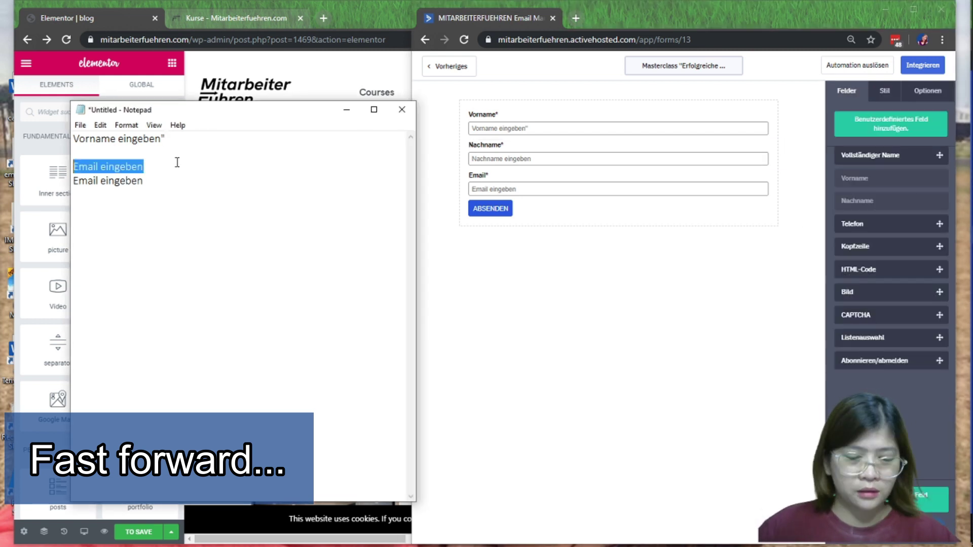
key("ctrl+v")
Add the 'Nachname eingeben' placeholder beneath Nachname in Notepad
left_click(735, 160)
triple_click(902, 160)
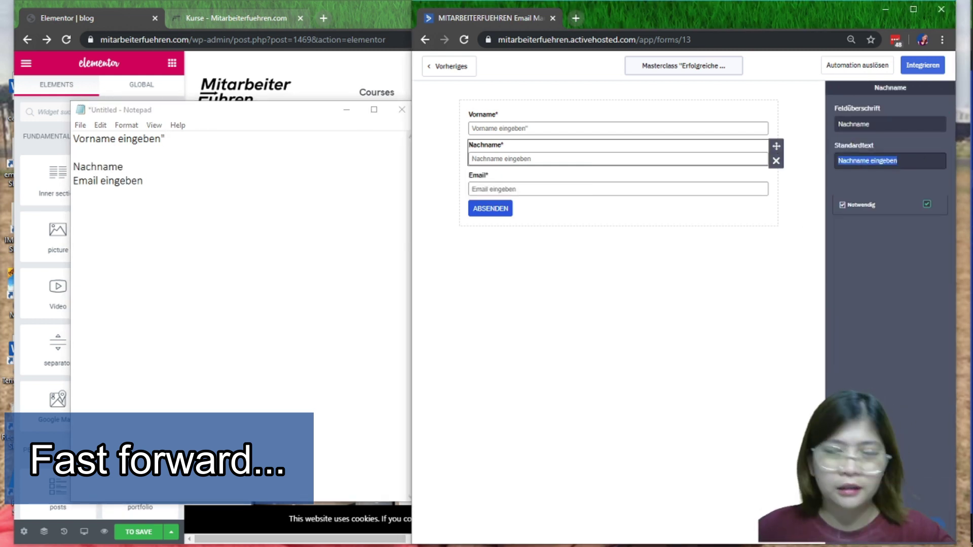
key("ctrl+c")
left_click(133, 168)
key("Return")
key("ctrl+v")
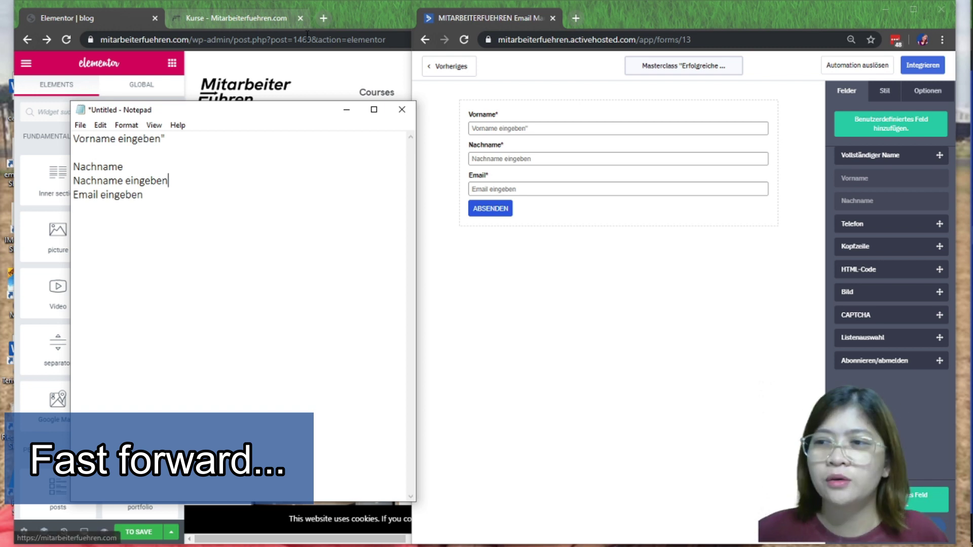
key("Return")
Paste the Vorname label on its own line at the top of Notepad
left_click(735, 129)
key("ctrl+c")
left_click(182, 142)
key("Home")
key("ctrl+v")
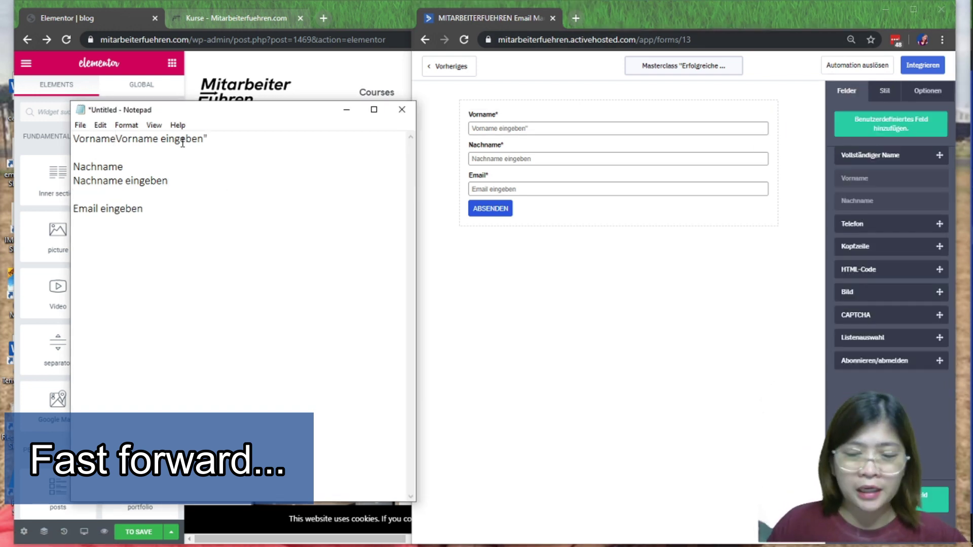
key("Return")
Reopen the only newsletter subscriber form and its Vorname field settings
left_click(438, 66)
left_click(890, 241)
left_click(588, 130)
left_click(490, 130)
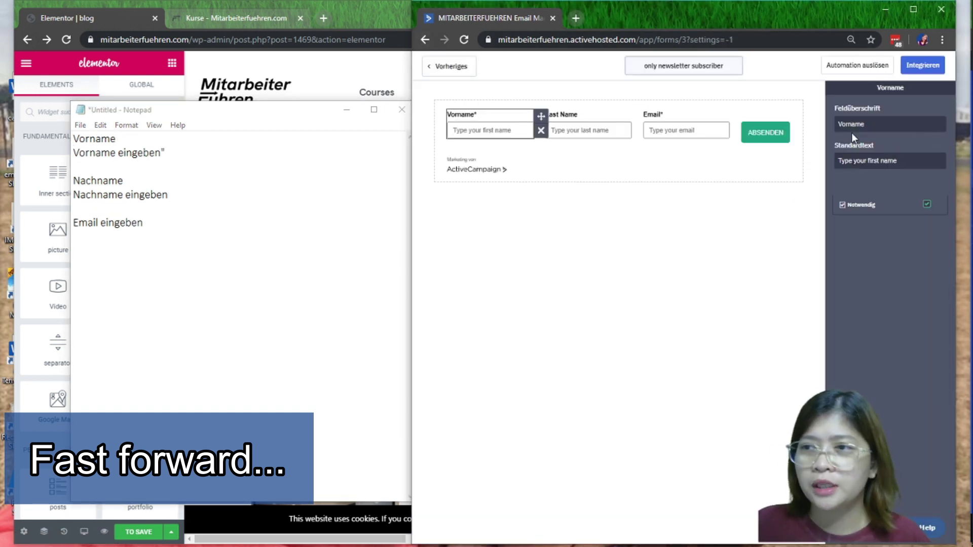
Set the first-name placeholder to 'Vorname eingeben' and relabel the last-name field 'Nachname'
left_click_drag(175, 153, 74, 153)
key("ctrl+c")
left_click(489, 130)
triple_click(869, 161)
key("ctrl+v")
double_click(94, 183)
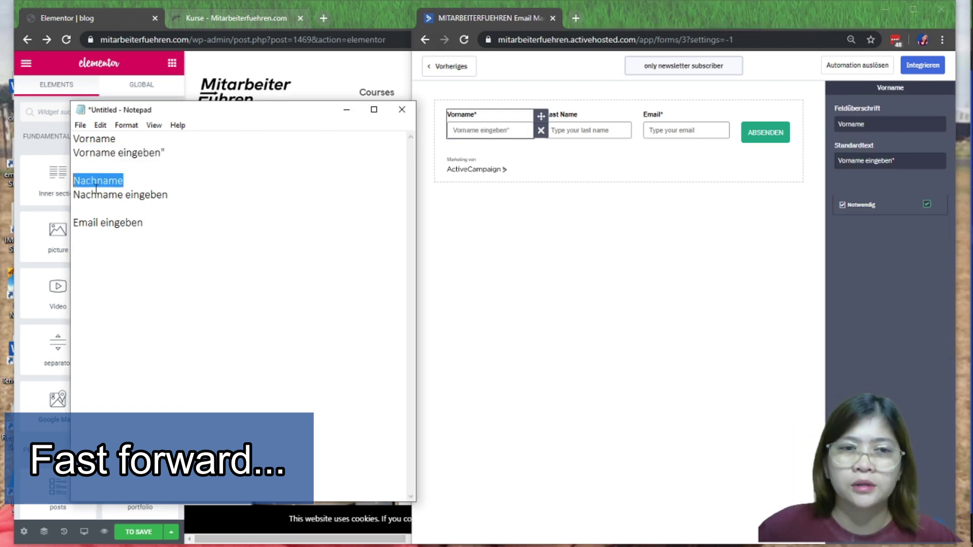
key("ctrl+c")
left_click(589, 127)
Give Nachname the placeholder 'Nachname eingeben' and mark it Notwendig (required)
left_click_drag(194, 196, 73, 196)
key("ctrl+c")
left_click(588, 130)
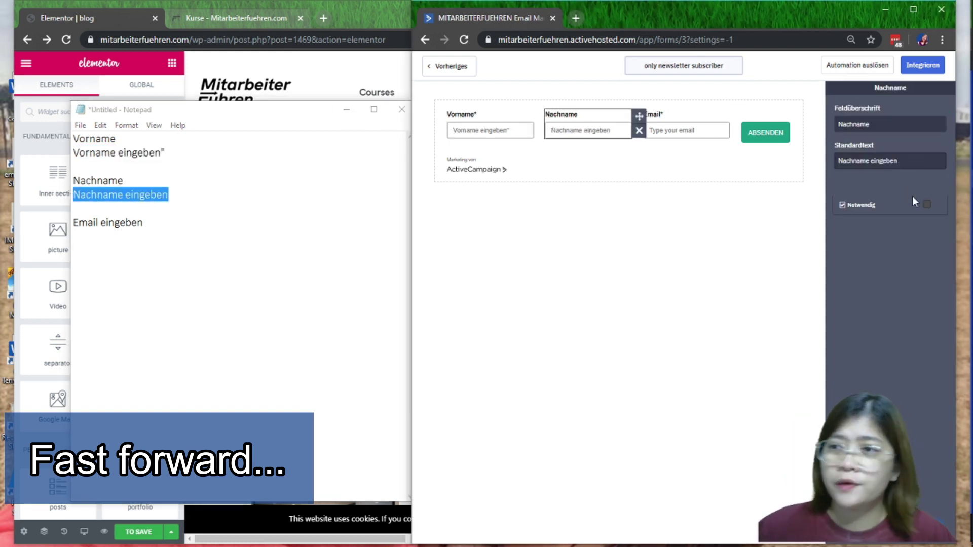
left_click(926, 204)
Replace the Email field's placeholder with 'Email eingeben'
left_click_drag(147, 223, 73, 221)
key("ctrl+c")
left_click(679, 131)
triple_click(907, 160)
key("ctrl+v")
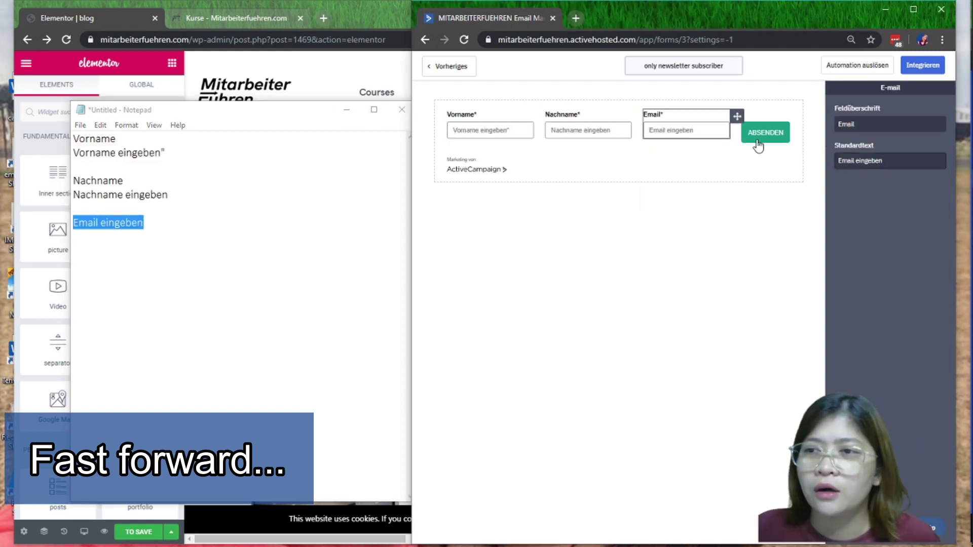
Turn off the ActiveCampaign branding in the form's Stil settings
left_click(757, 144)
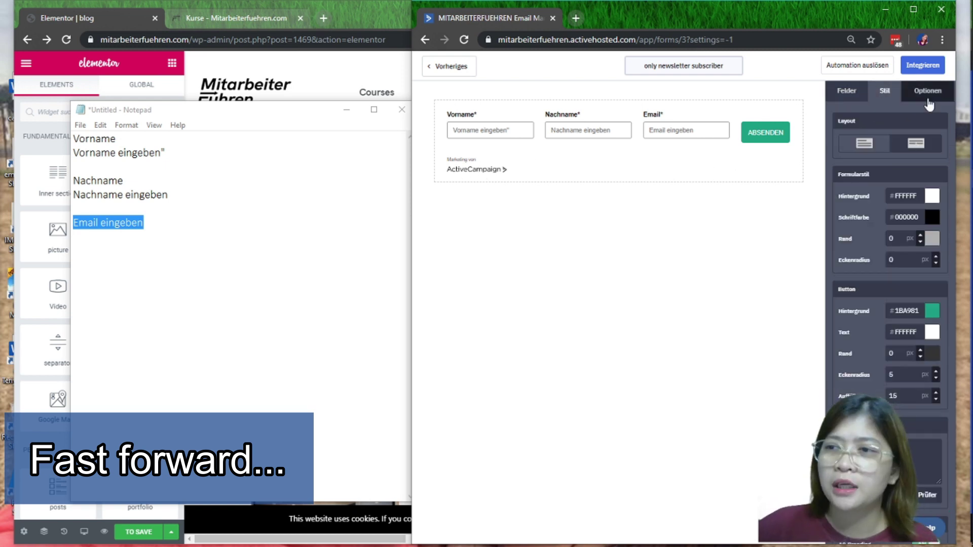
scroll(922, 476, "down", 2)
left_click(932, 471)
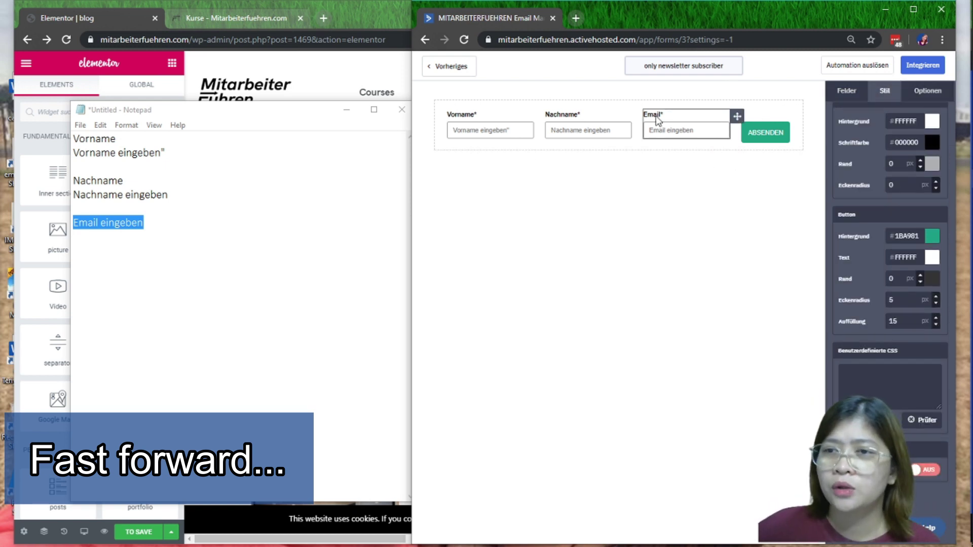
Set the form background to the site's button green #1BA981
left_click(932, 121)
left_click(862, 200)
left_click(304, 94)
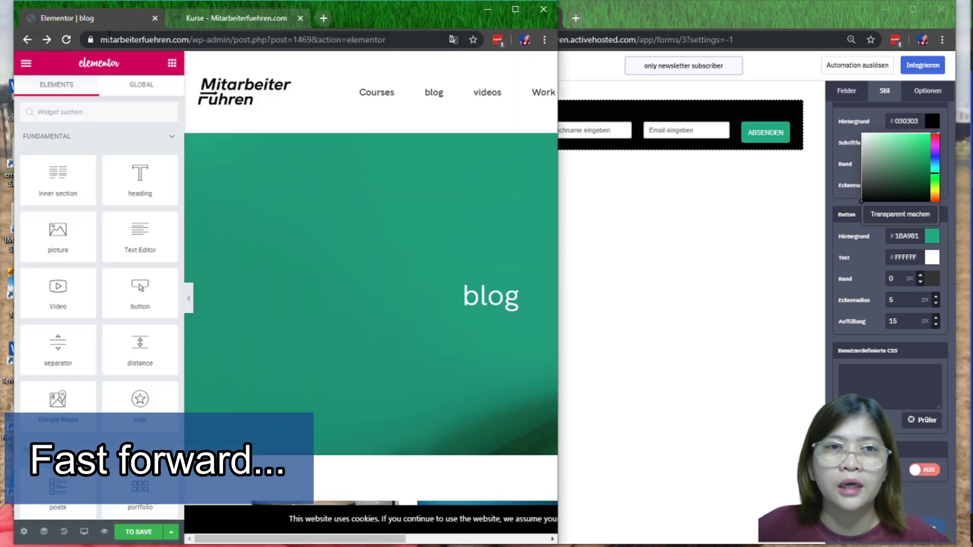
scroll(372, 233, "down", 2)
left_click(372, 174)
scroll(372, 234, "up", 2)
left_click(826, 239)
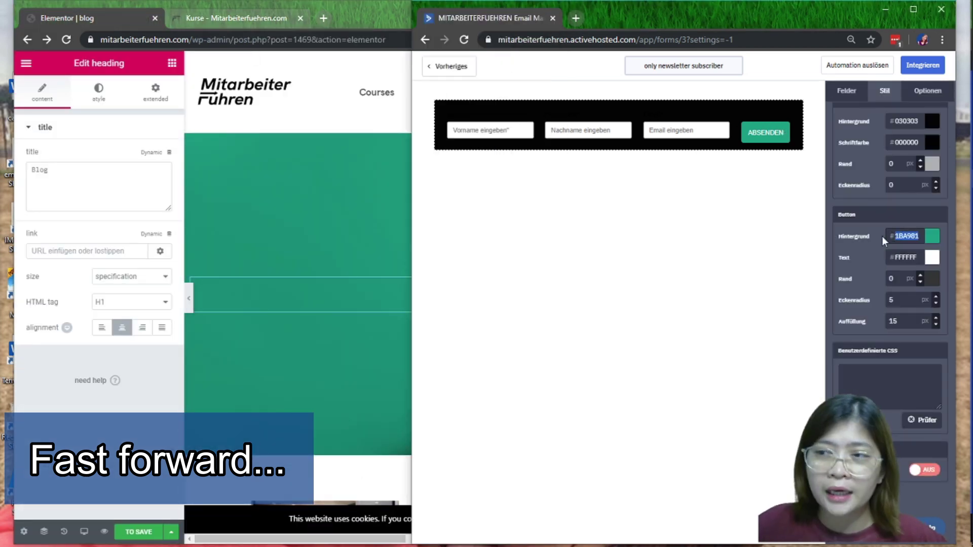
double_click(922, 122)
scroll(932, 175, "up", 2)
key("ctrl+v")
Make the form text colour white, then bring the site's Kurse page forward
left_click(931, 218)
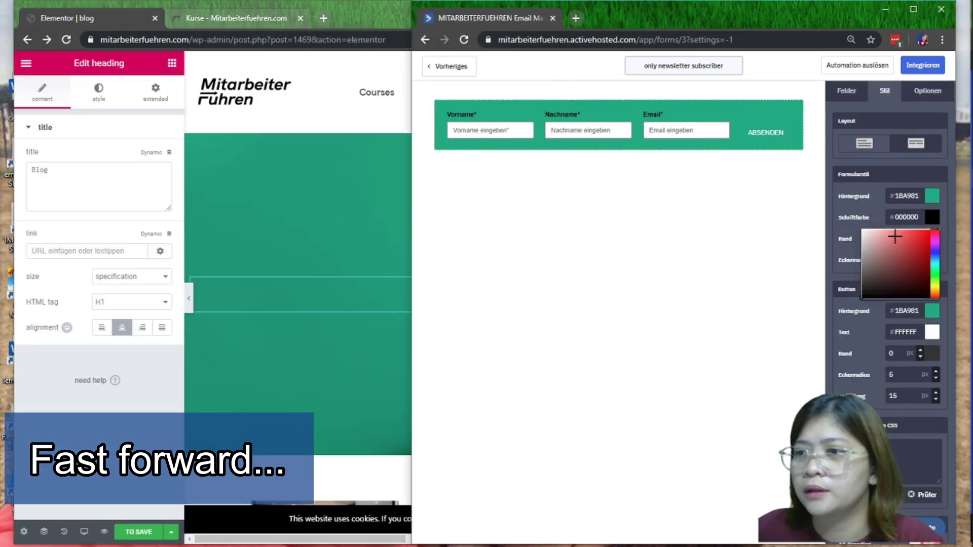
left_click(862, 227)
left_click(854, 231)
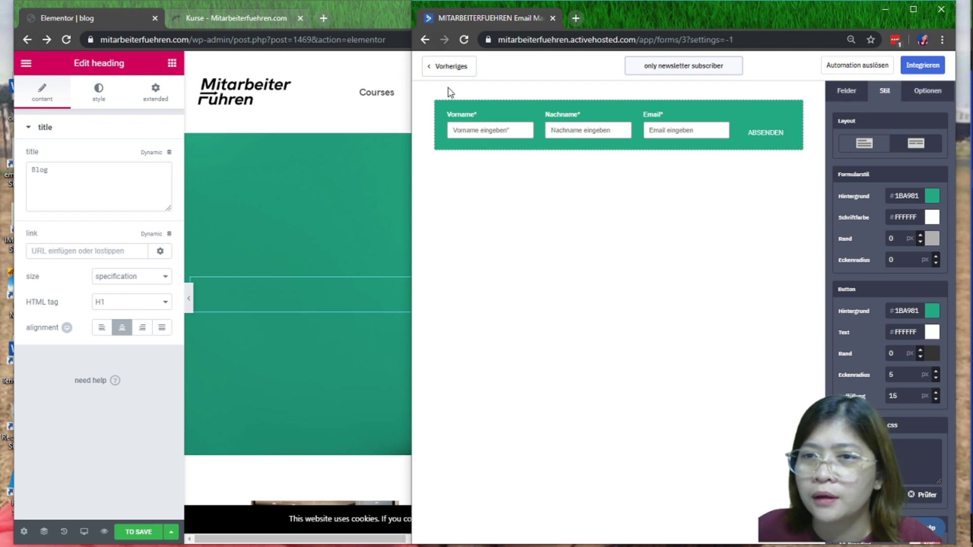
left_click(206, 17)
scroll(254, 174, "up", 15)
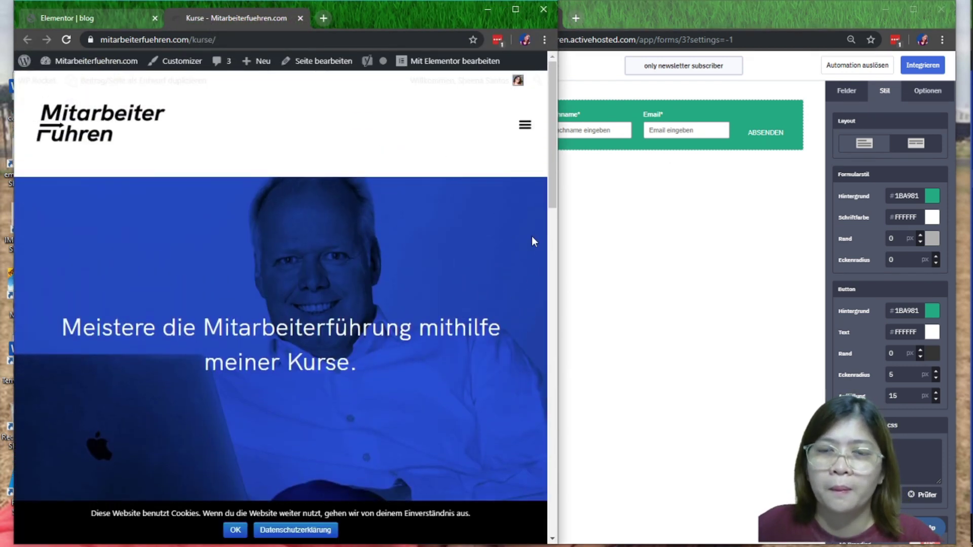
Open the site's Blog page and place it beside the ActiveCampaign form editor window
left_click(518, 16)
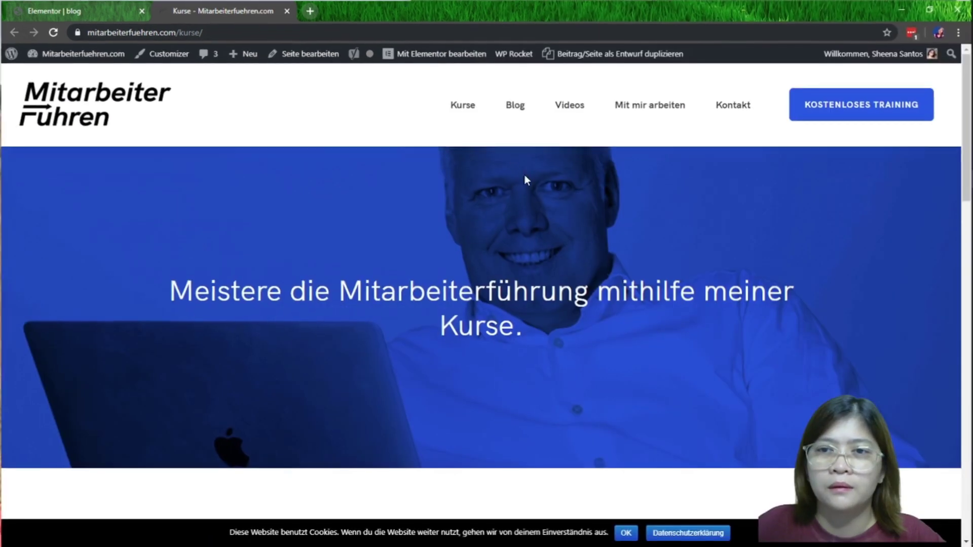
left_click(515, 106)
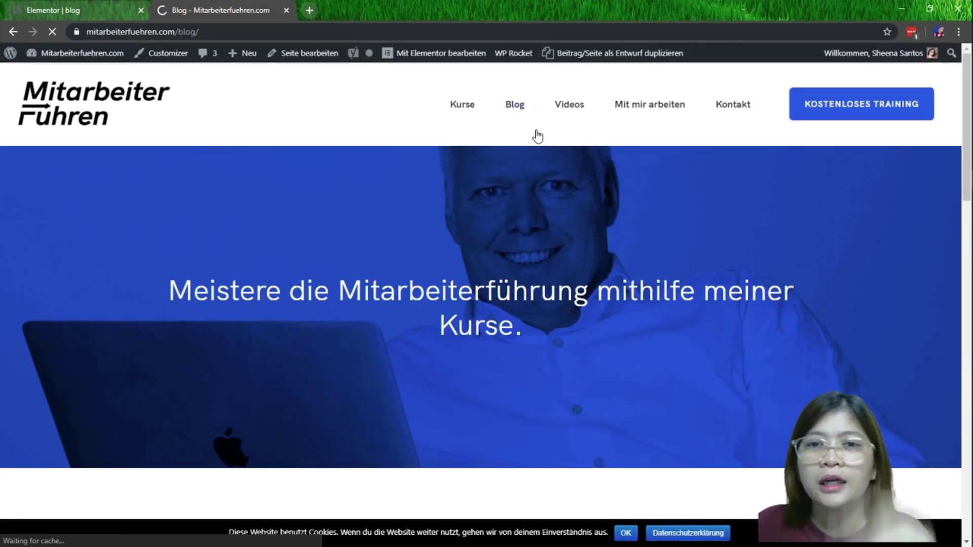
scroll(507, 337, "down", 10)
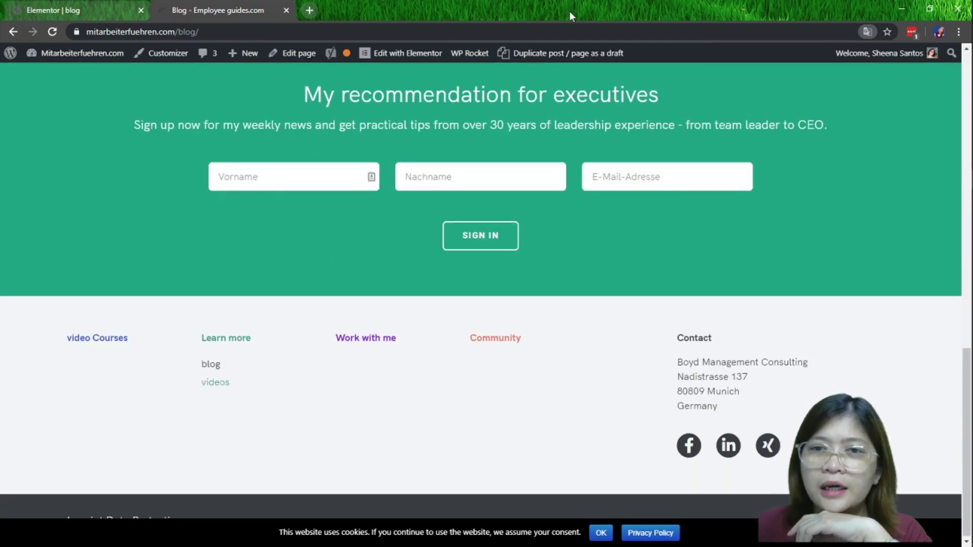
double_click(600, 14)
left_click(687, 136)
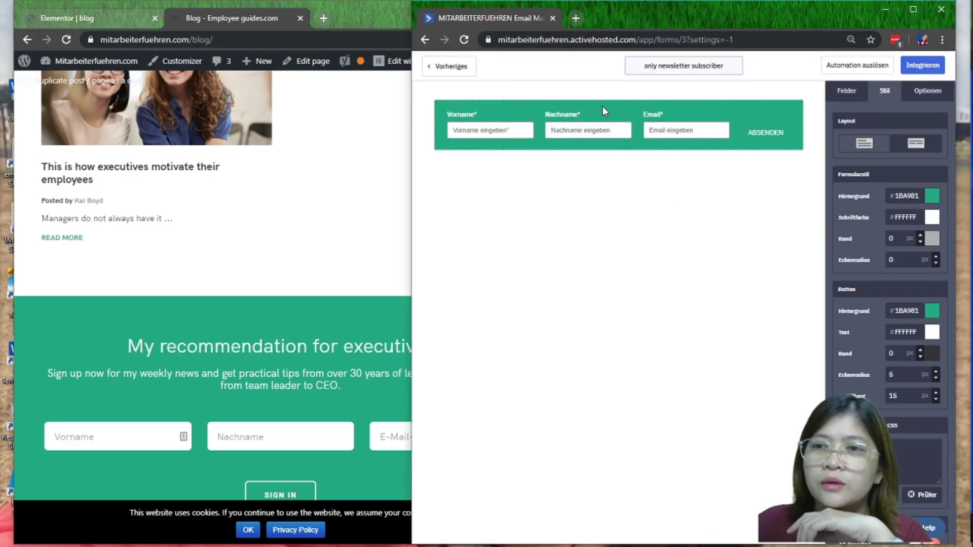
Remove the Feldüberschrift headings from the Vorname, Nachname and Email fields
left_click(691, 126)
left_click(611, 130)
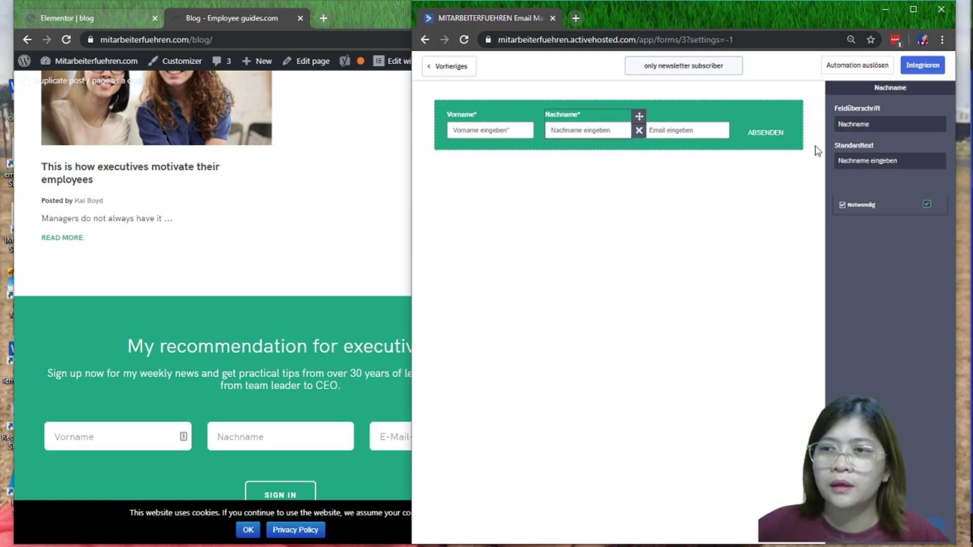
left_click(816, 150)
left_click(614, 129)
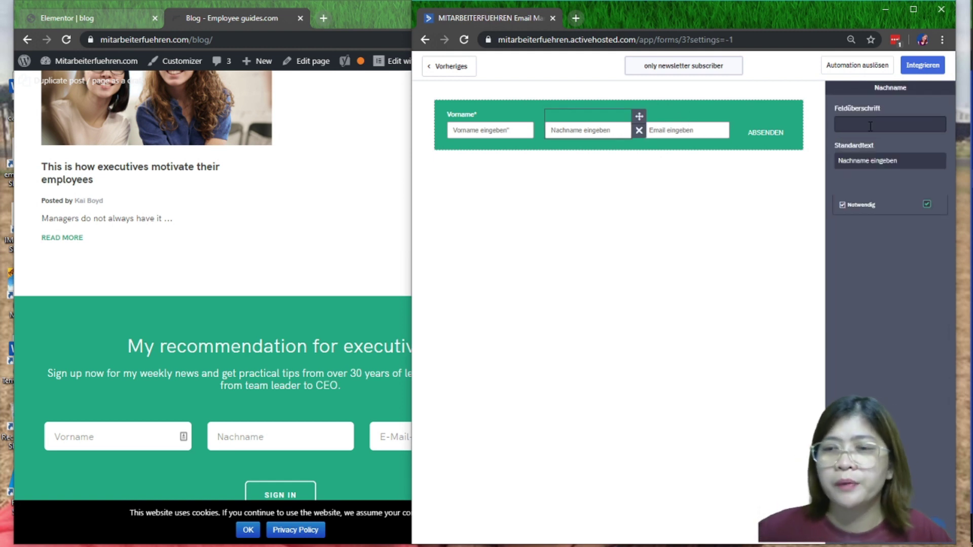
left_click(820, 136)
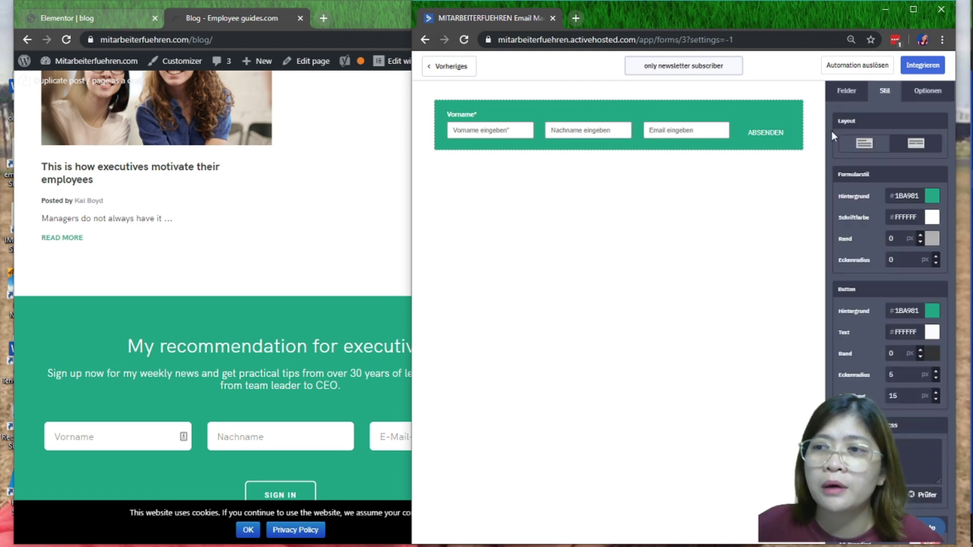
left_click(472, 125)
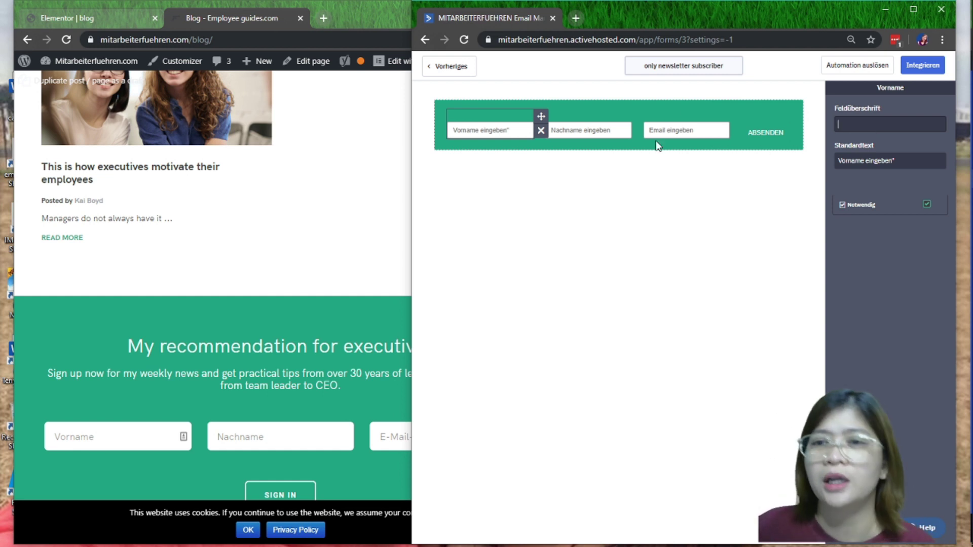
left_click(725, 145)
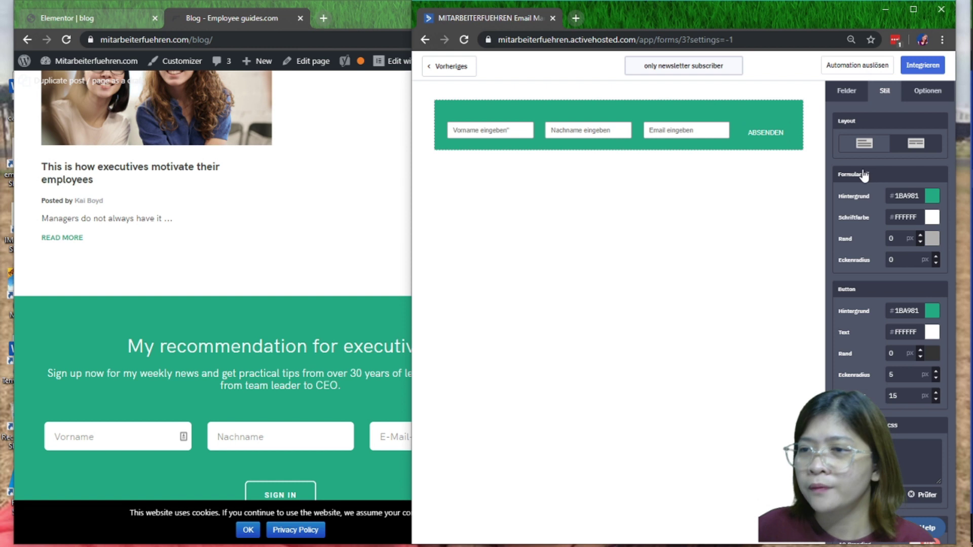
left_click(756, 137)
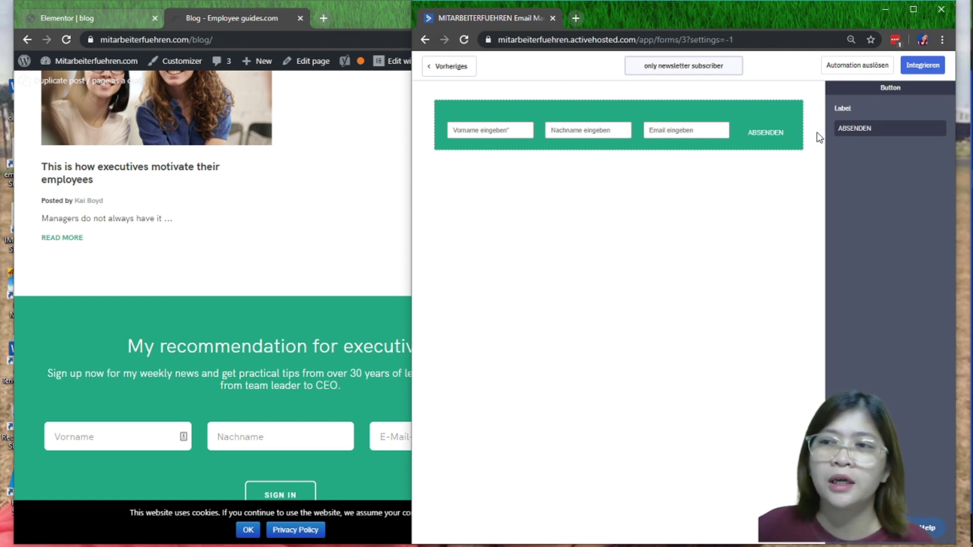
left_click(736, 116)
Give the ABSENDEN button a 1 px white border
left_click(774, 138)
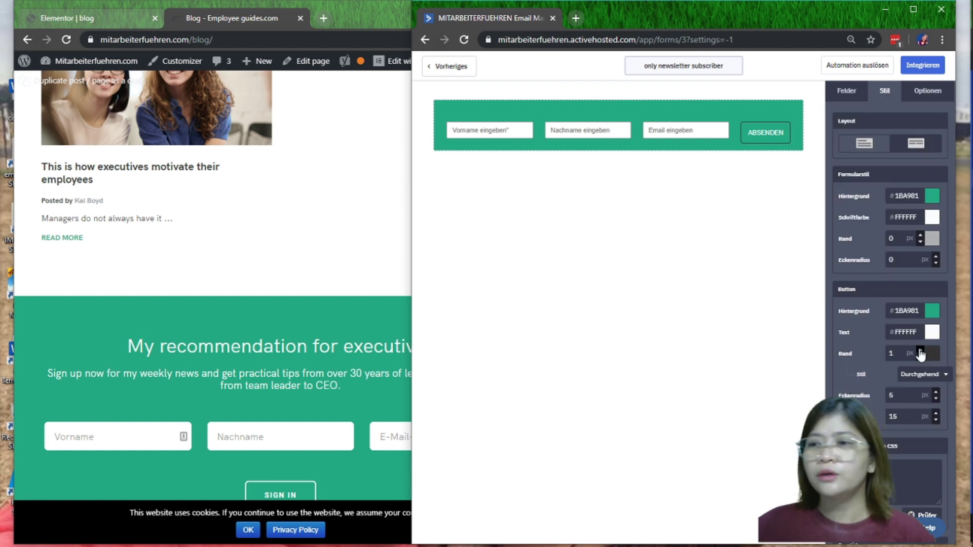
left_click(932, 354)
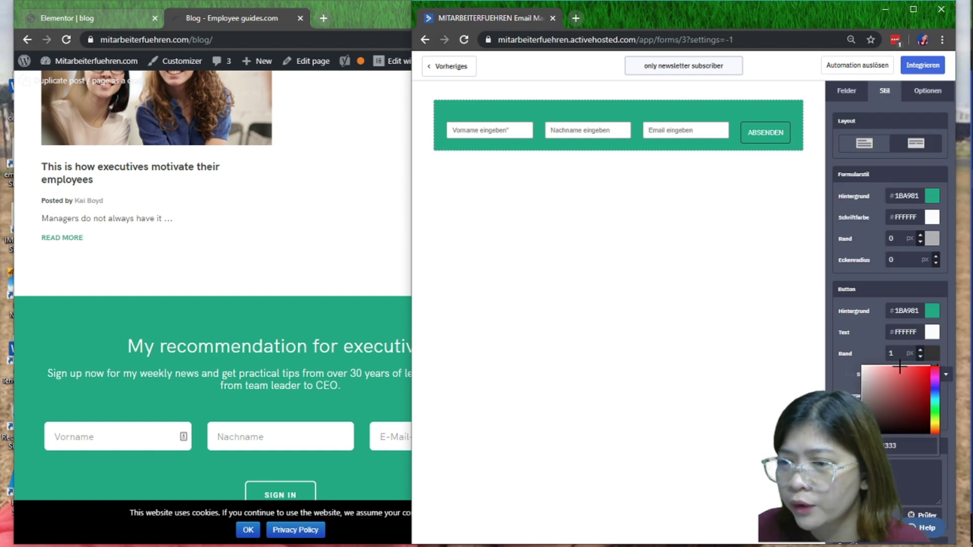
left_click(875, 373)
left_click(859, 360)
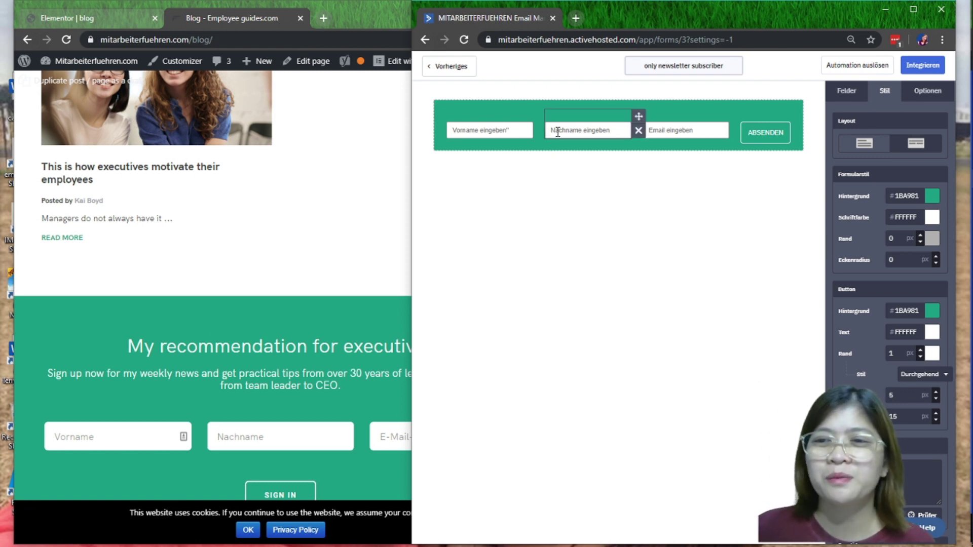
Shorten the first-name placeholder from 'Vorname eingeben' to 'Vorname'
left_click(587, 130)
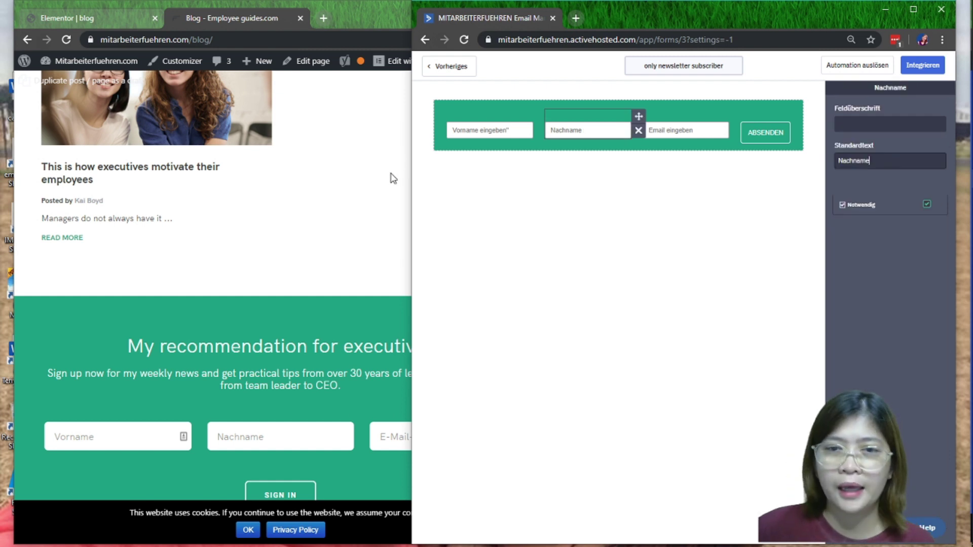
left_click(492, 128)
left_click(908, 156)
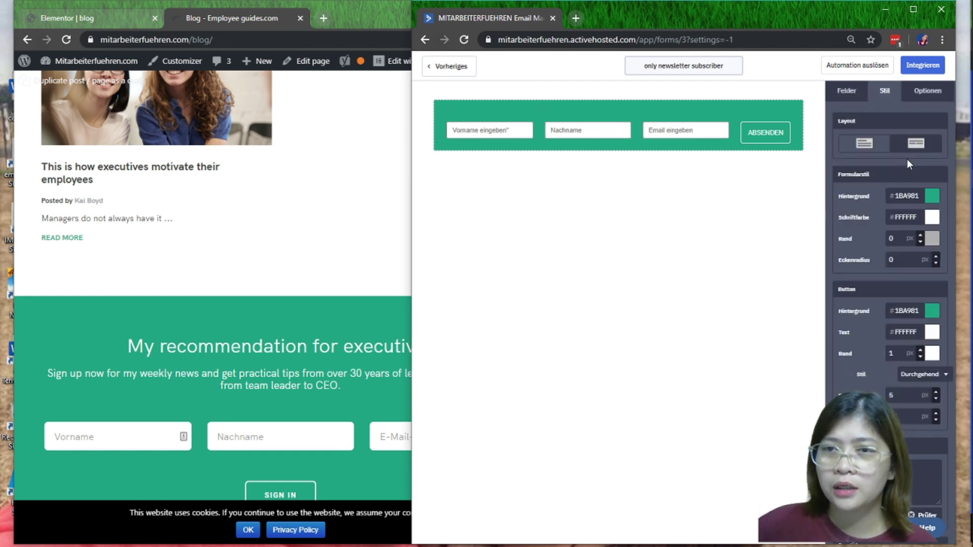
left_click(492, 130)
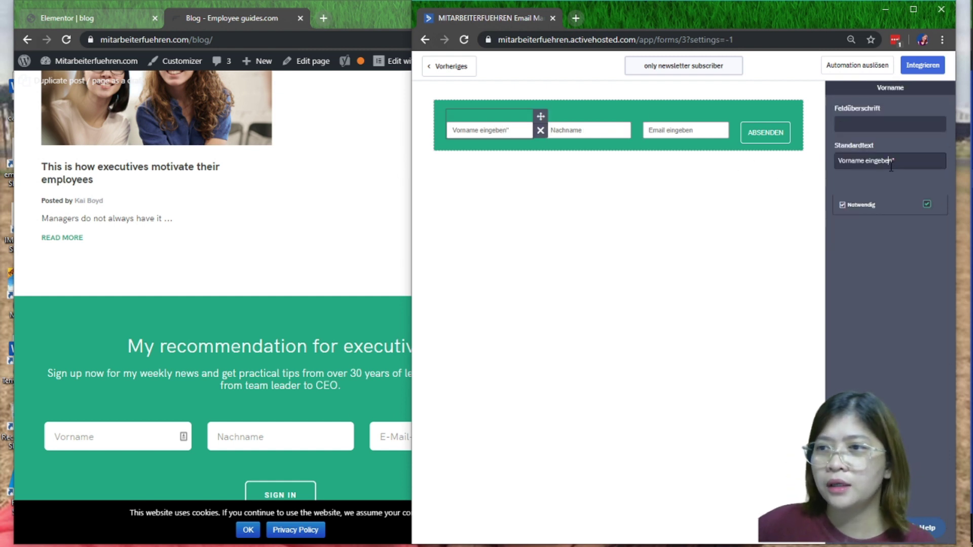
double_click(890, 161)
key("BackSpace")
key("BackSpace")
key("Delete")
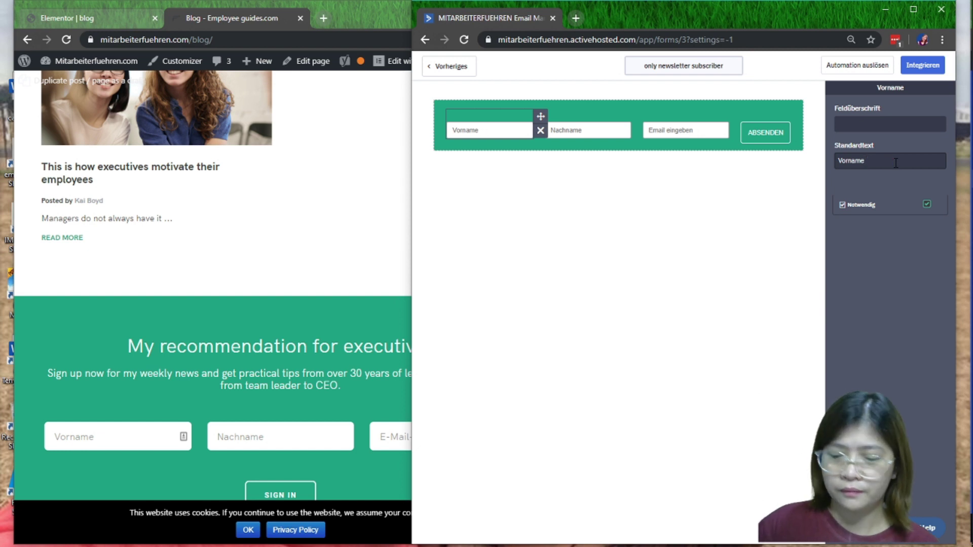
Change the Email placeholder to 'Email Adresse'
left_click(345, 407)
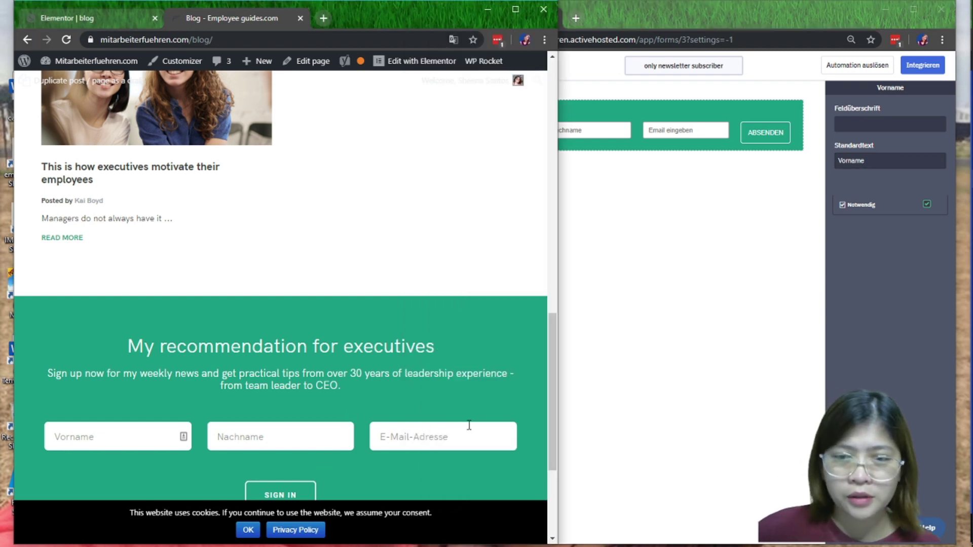
left_click(709, 128)
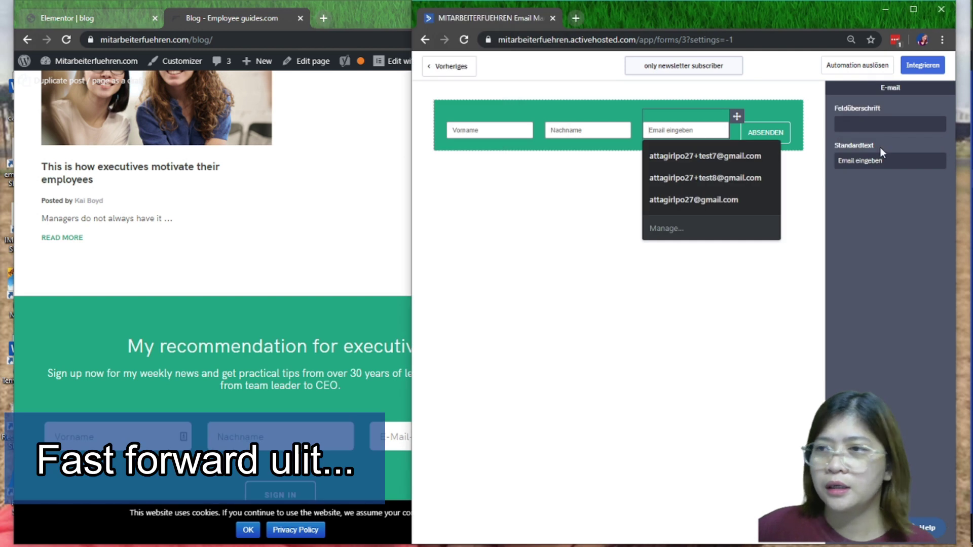
left_click_drag(884, 161, 857, 164)
left_click(374, 324)
left_click(704, 130)
type("Adresse")
left_click_drag(611, 11, 521, 11)
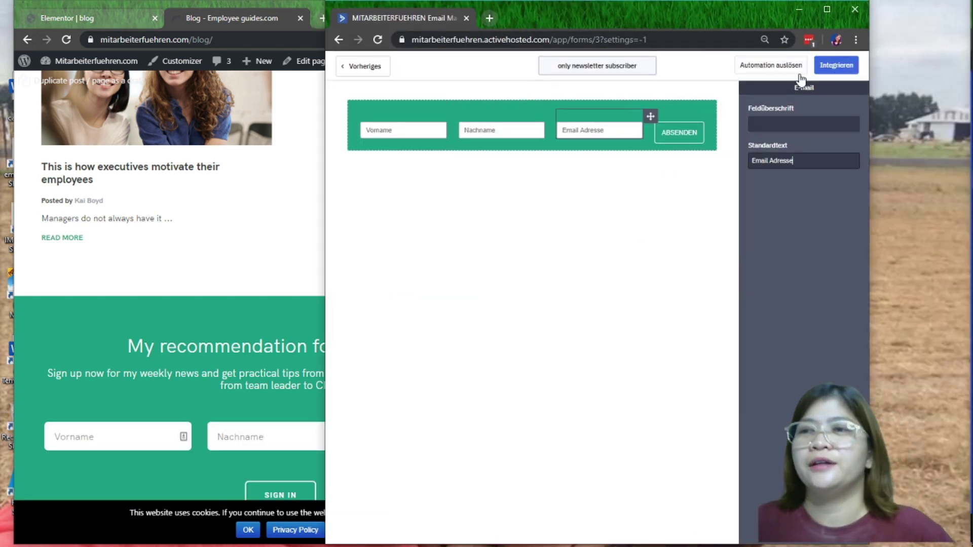
left_click(836, 65)
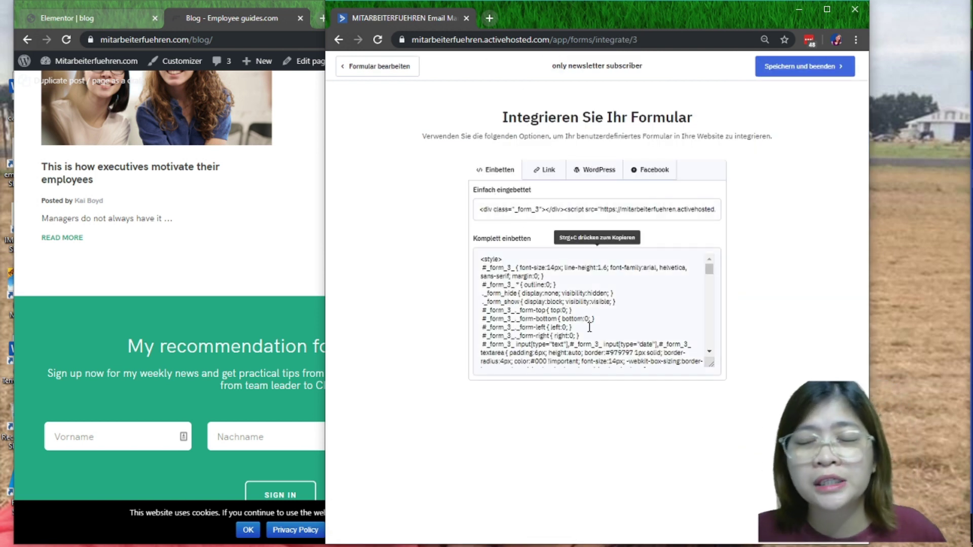
Save the form and paste its Einfach eingebettet embed code into Notepad
left_click(595, 207)
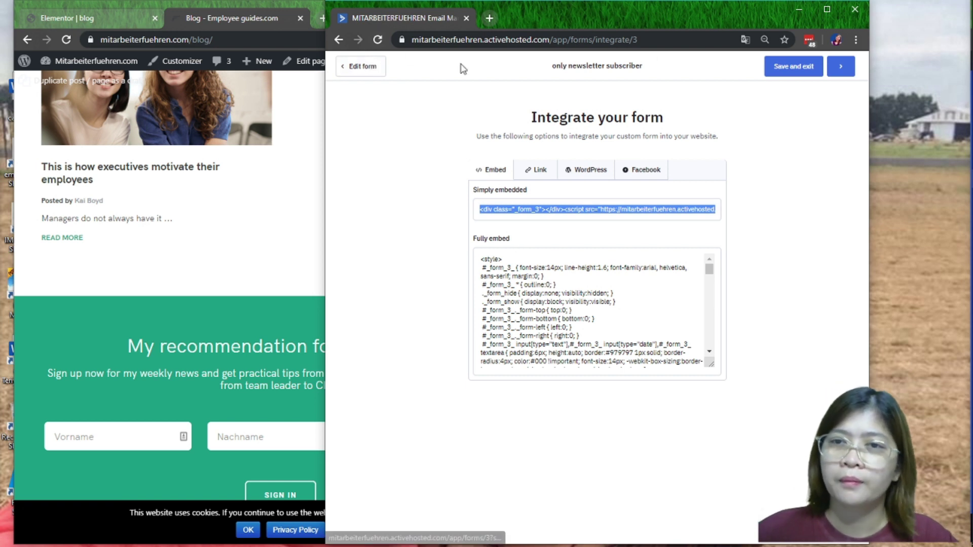
left_click(790, 67)
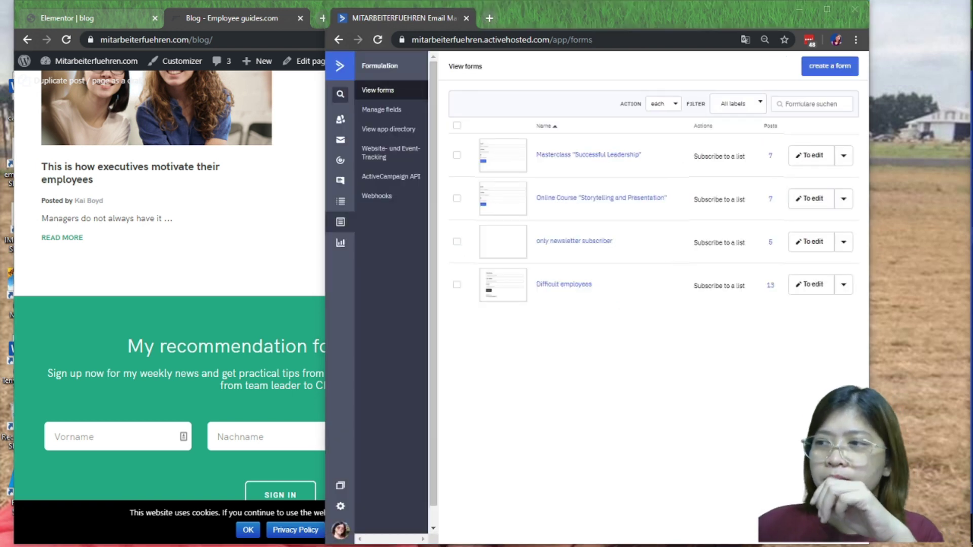
left_click_drag(972, 126, 765, 126)
type("<div class=\"_form_3\"></div><script src=\"https://mitarbeiterfuehren.activehosted.com/f/embed.php?id=3\" type=\"text/javascript\" charset=\"utf-8\"></script>")
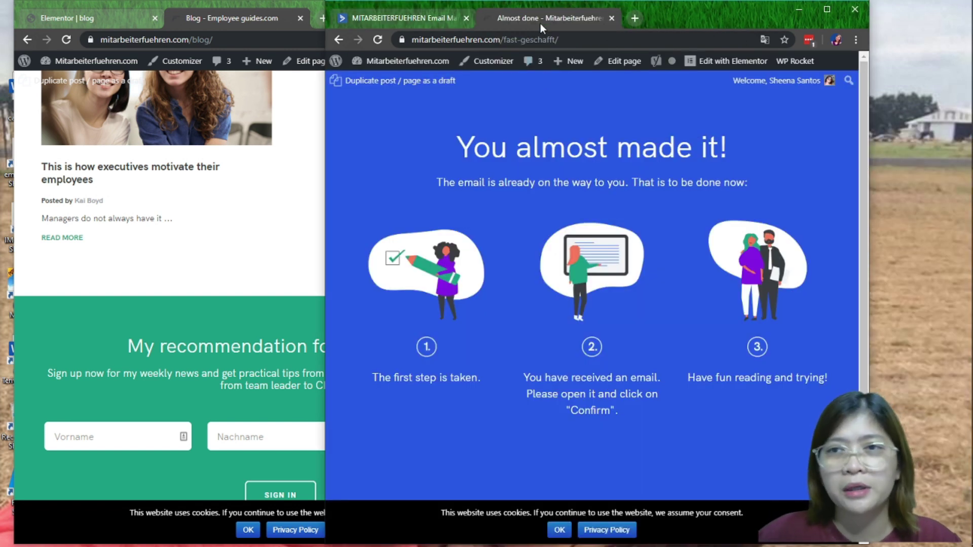
left_click_drag(701, 16, 972, 17)
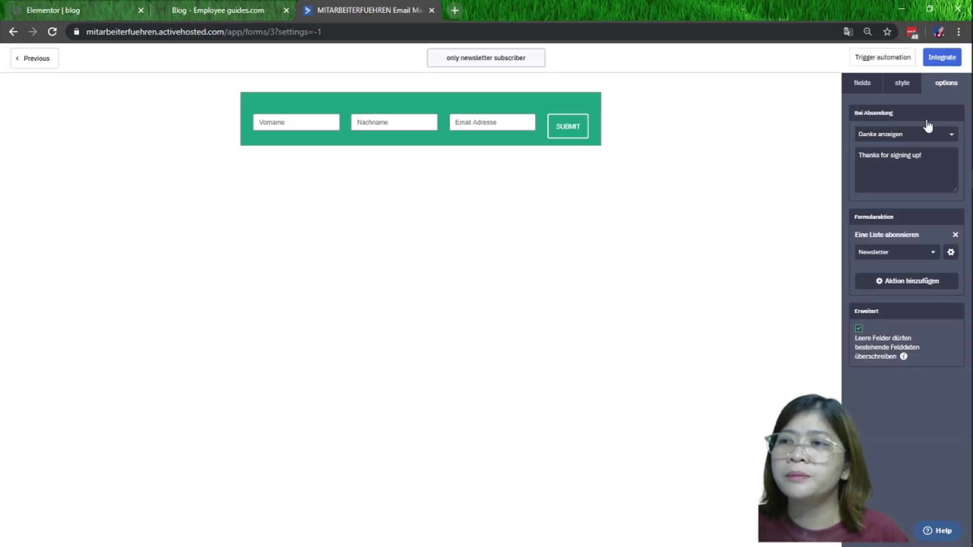
left_click(912, 135)
left_click(878, 173)
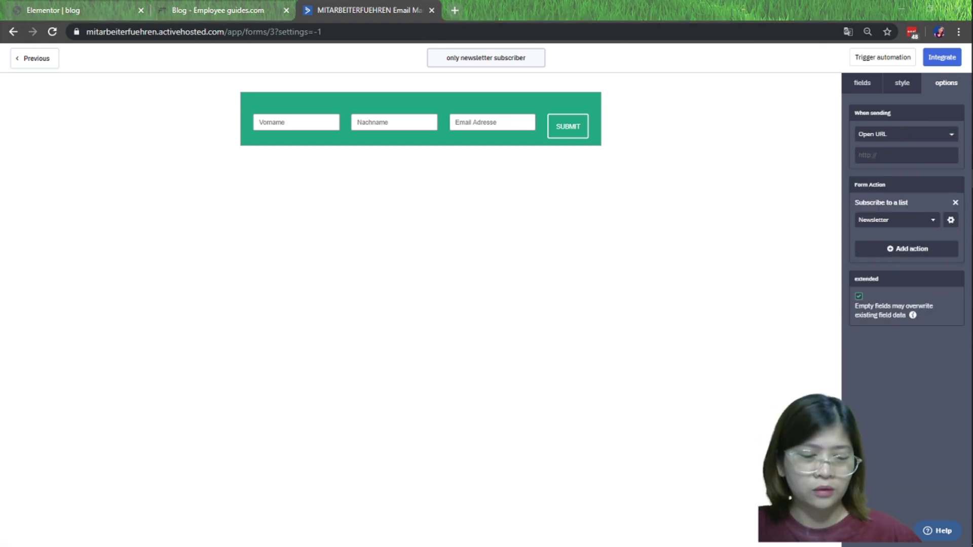
left_click(888, 155)
key("ctrl+v")
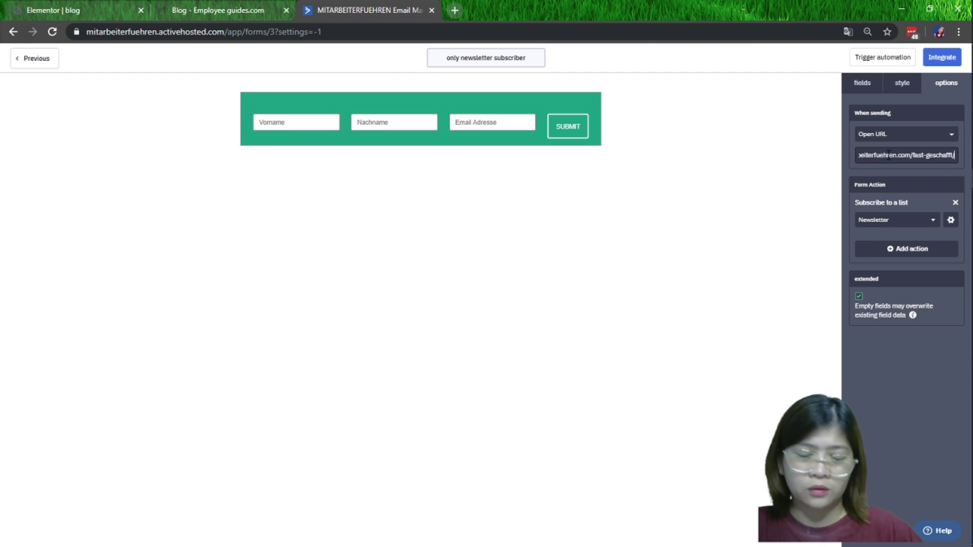
key("Home")
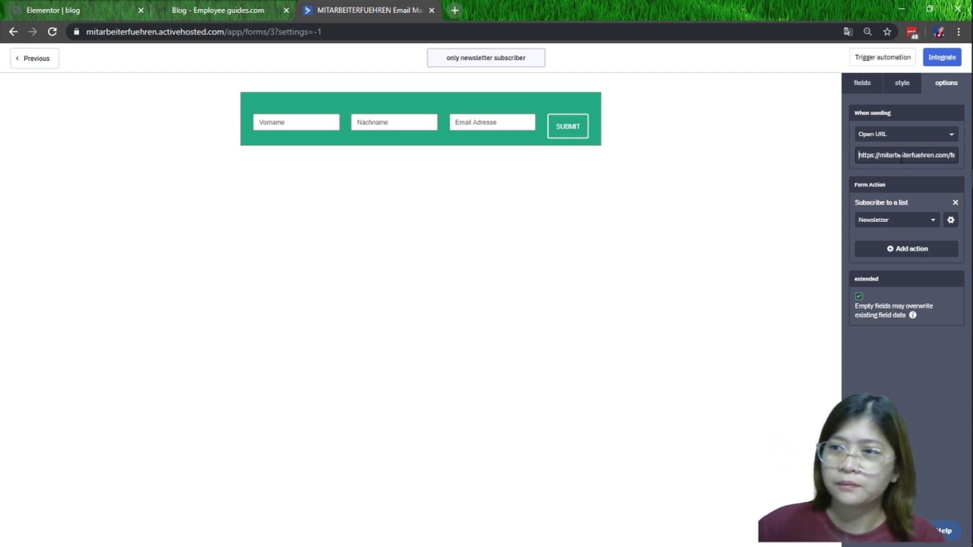
key("End")
key("Home")
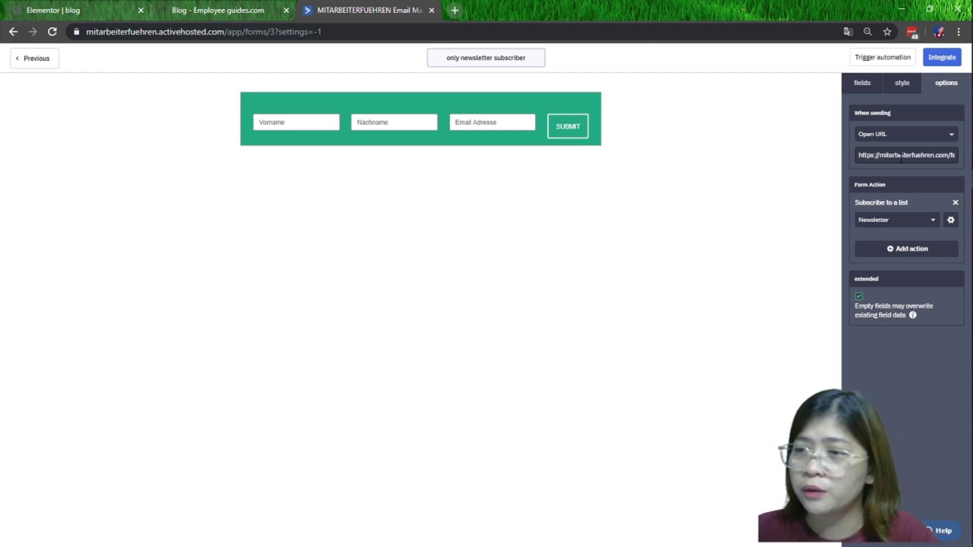
left_click(945, 58)
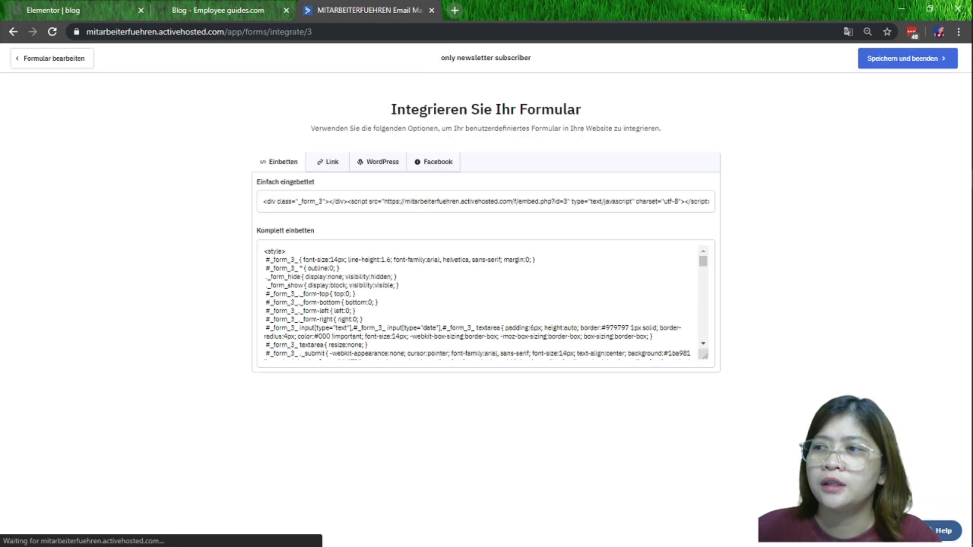
Copy the form's Einfach eingebettet code, finish integration, and switch to the Blog tab
left_click(565, 202)
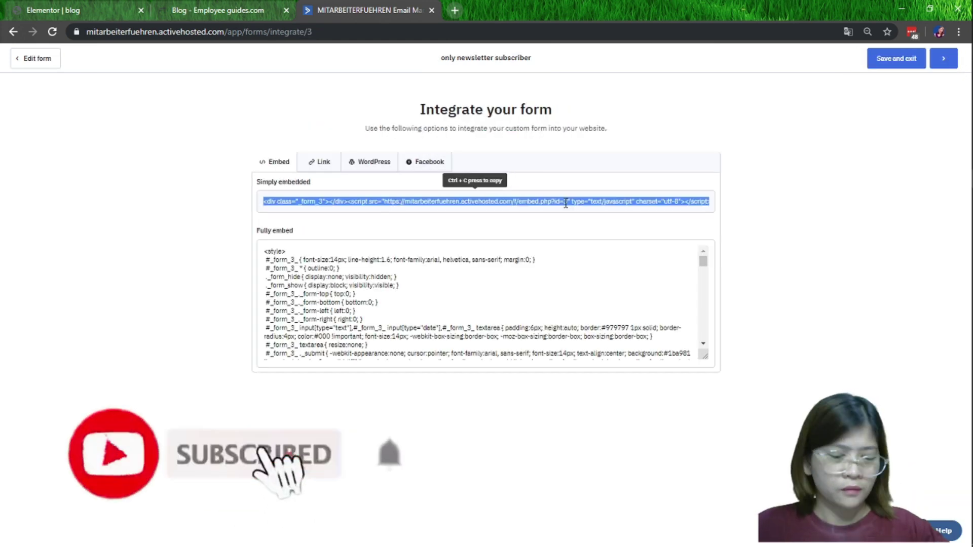
left_click(951, 63)
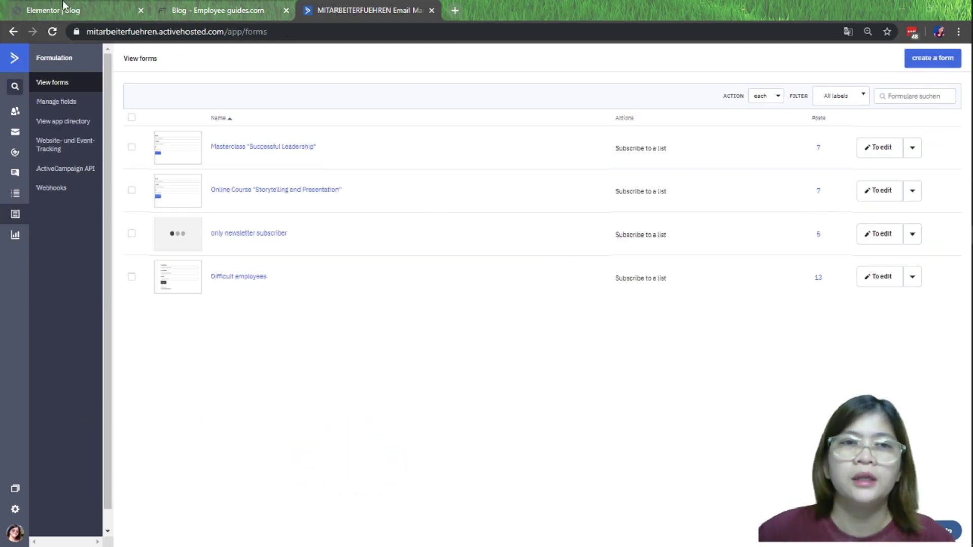
left_click(198, 10)
scroll(481, 304, "up", 5)
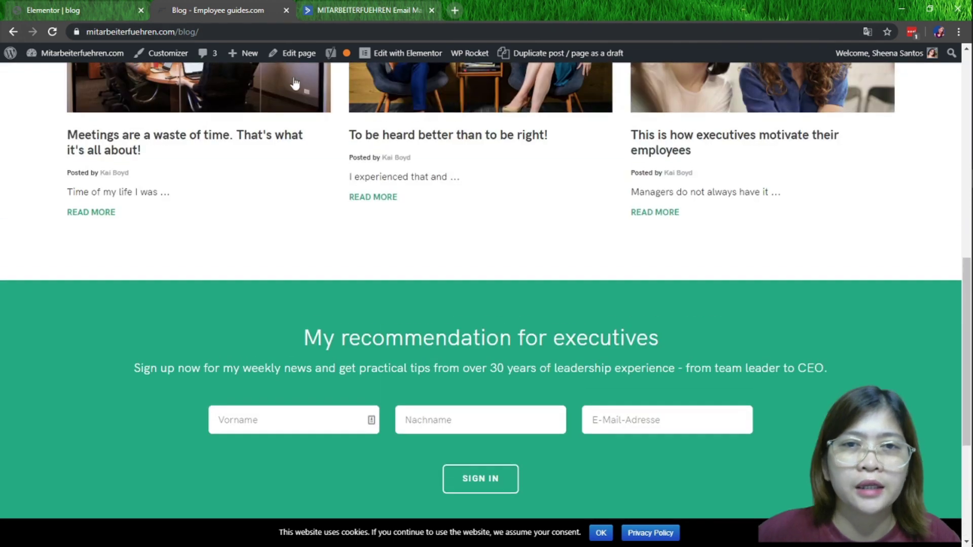
Open the Blog page in Elementor and drop a Text Editor widget below the signup form
left_click(405, 53)
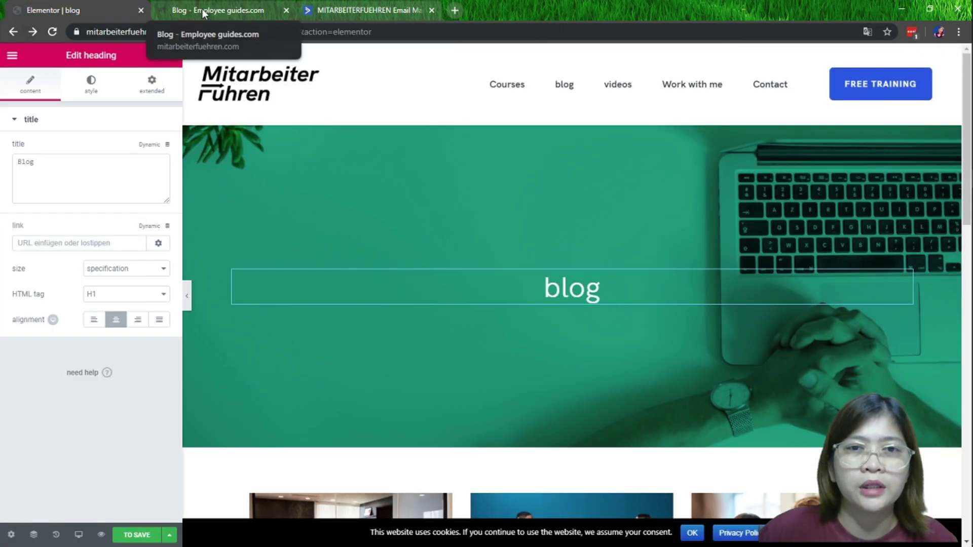
scroll(524, 352, "down", 10)
scroll(511, 431, "down", 5)
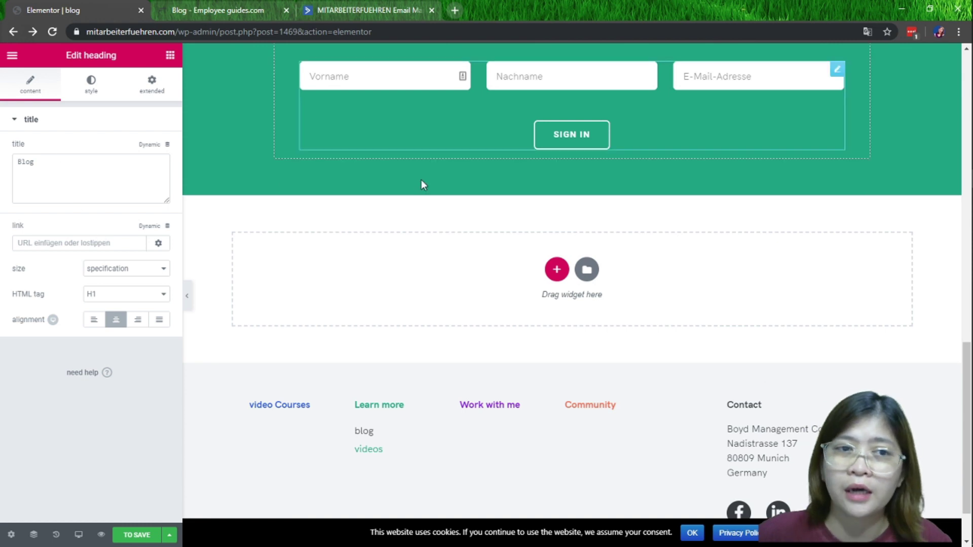
scroll(450, 276, "up", 3)
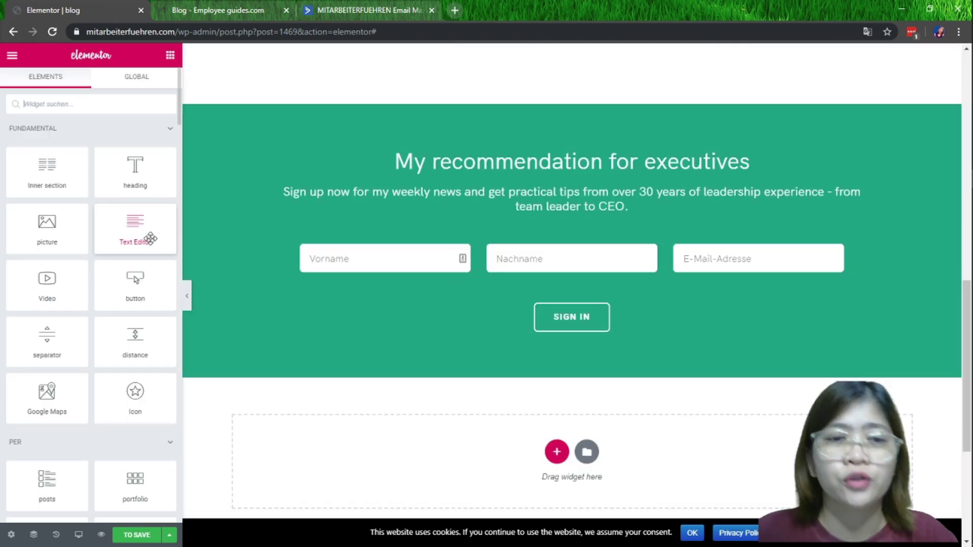
left_click_drag(150, 237, 561, 311)
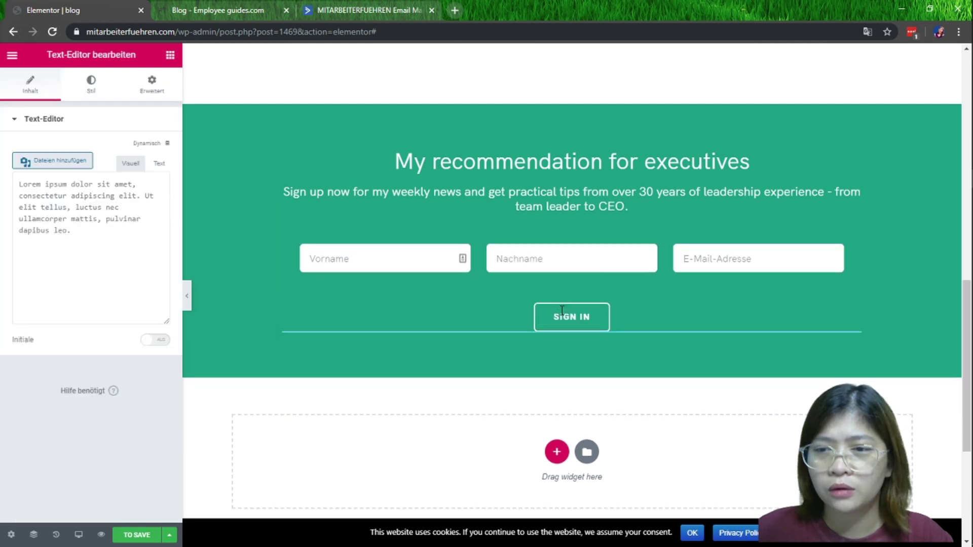
Replace the Text Editor widget's Lorem ipsum markup with the ActiveCampaign embed code
left_click(162, 165)
left_click(120, 273)
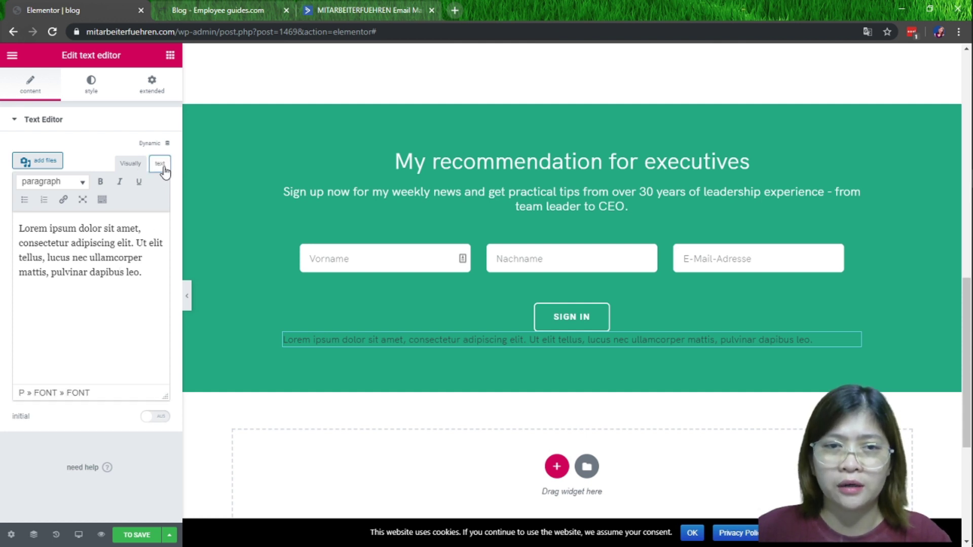
left_click(164, 171)
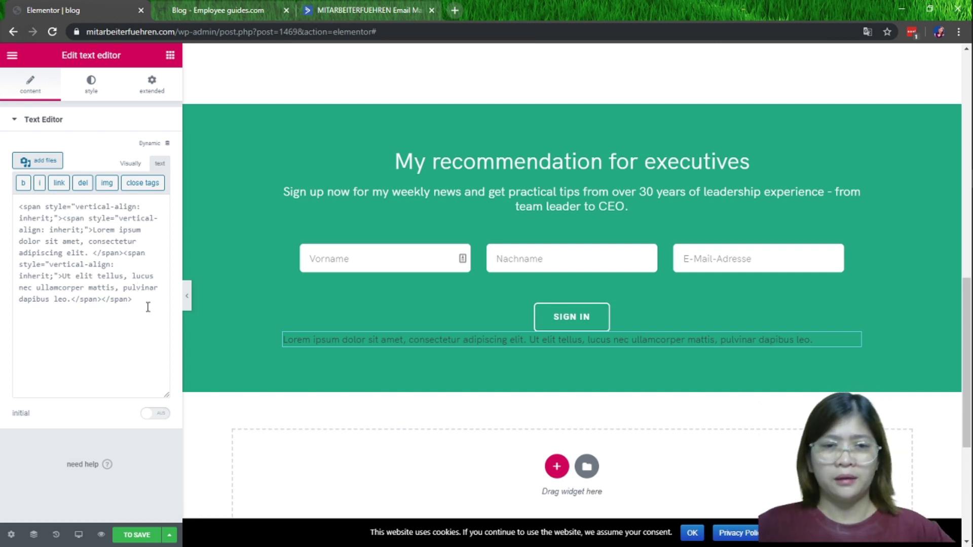
left_click_drag(148, 307, 22, 184)
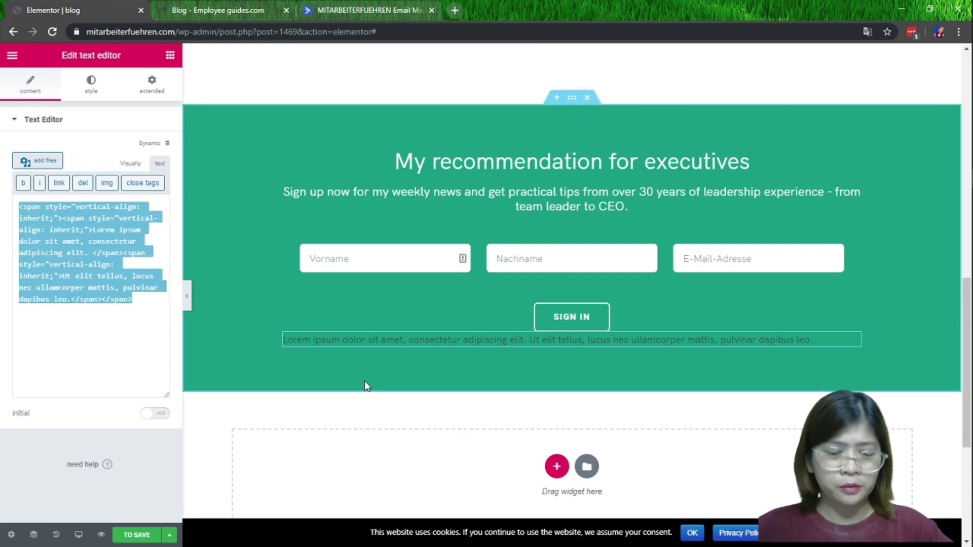
type("<div class=\"_form_3\"></div> <script src=\"https://mitarbeiterfuehren.activehosted.com/f/embed.php?id=3\" type=\"text/javascript\" charset=\"utf-8\"></script>")
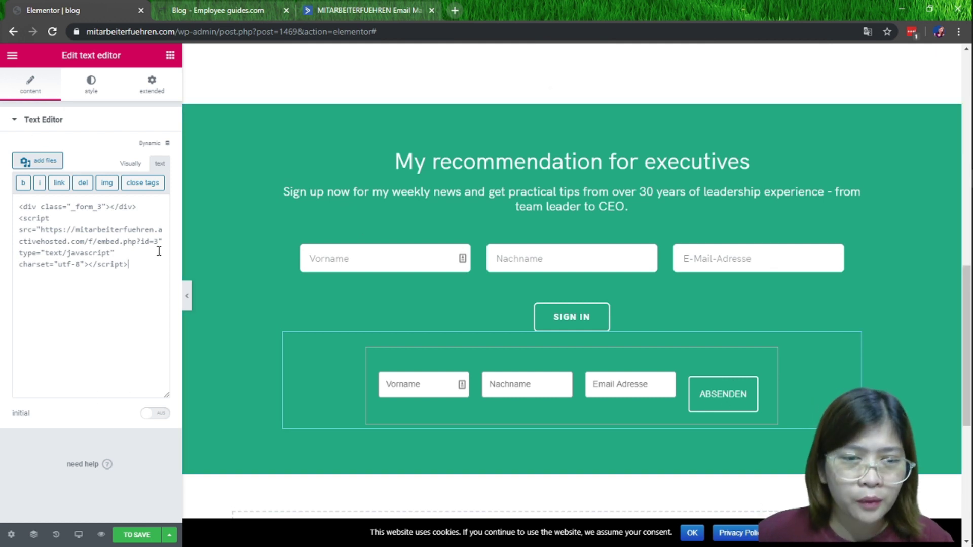
left_click(130, 163)
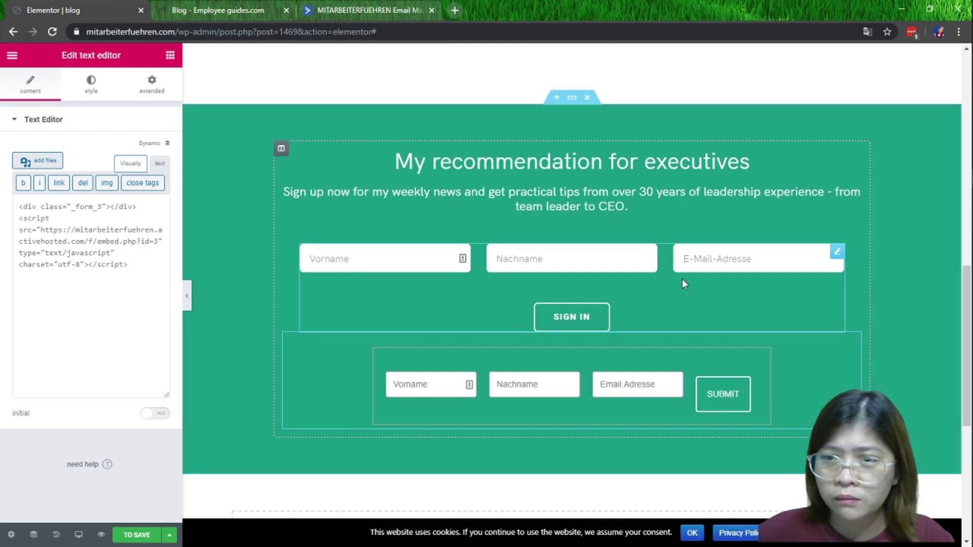
Delete the old signup form with the SIGN IN button, then select the spacer below the intro text
left_click(839, 253)
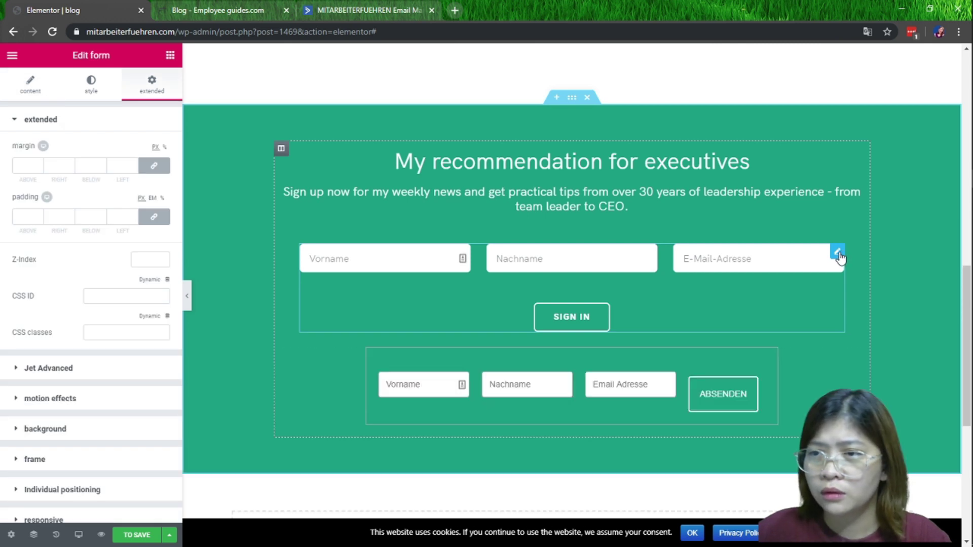
right_click(839, 256)
left_click(870, 427)
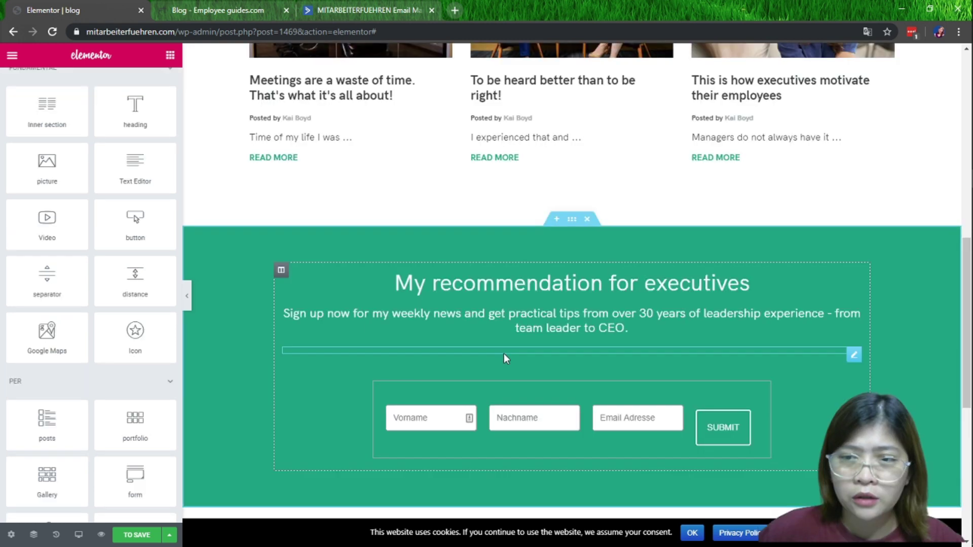
left_click(503, 353)
scroll(668, 370, "down", 5)
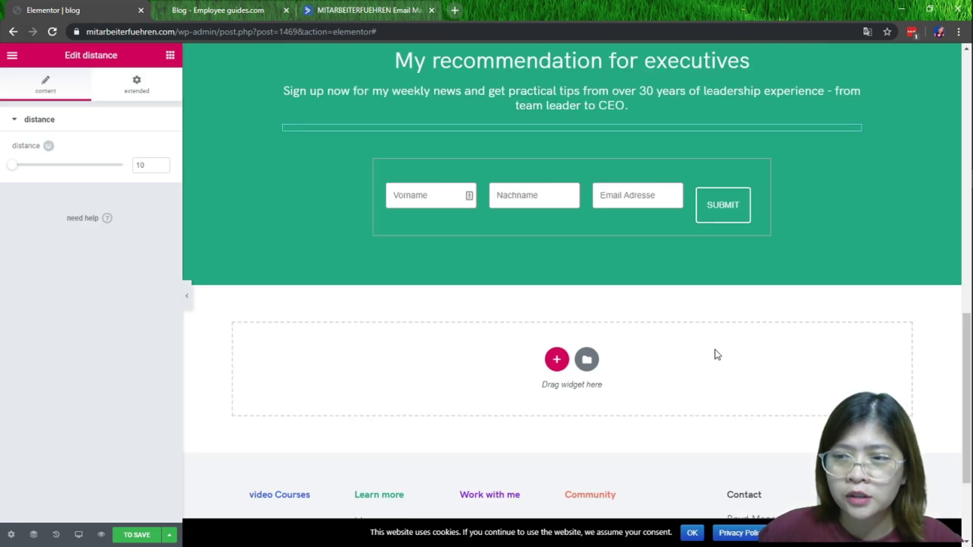
scroll(584, 109, "up", 2)
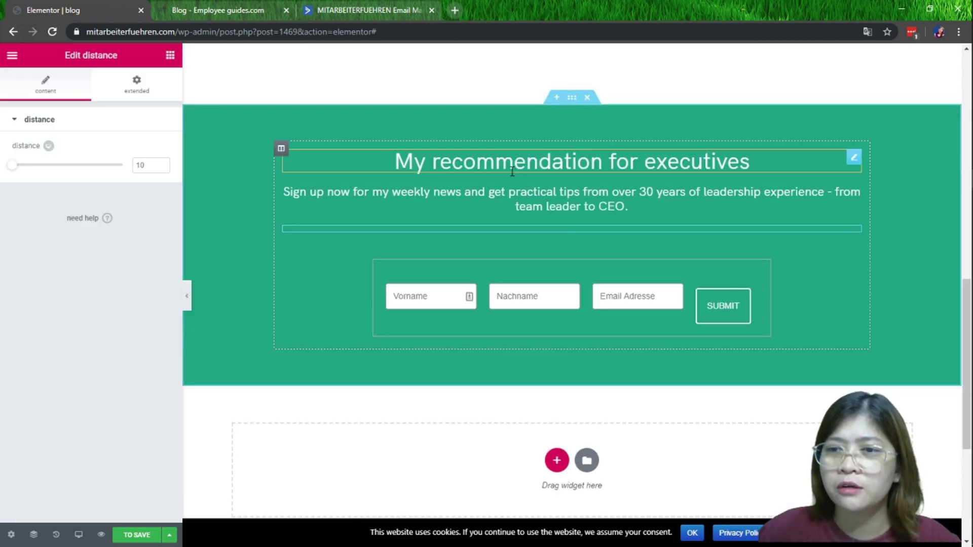
Set the newsletter section's content width to Boxed and its column gap to Narrow
left_click(571, 99)
left_click(107, 212)
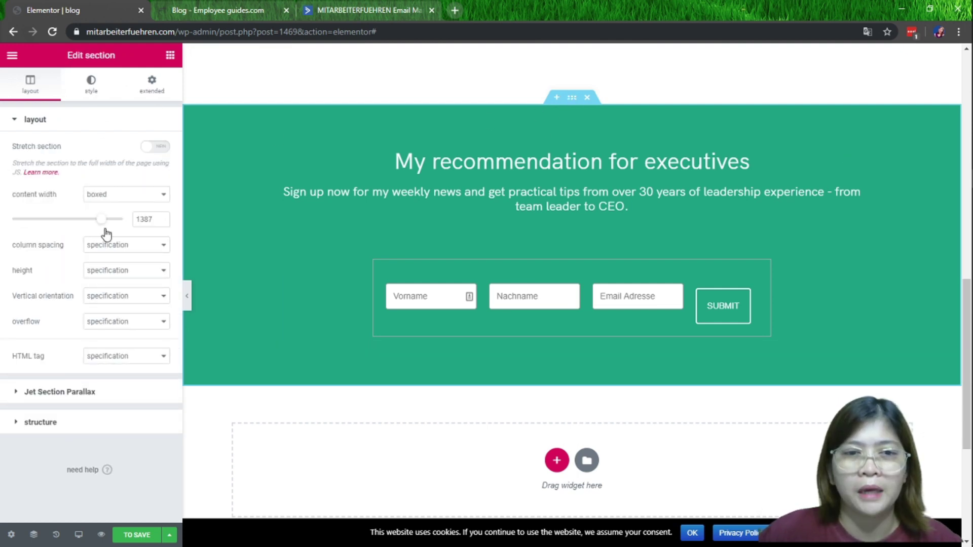
left_click(117, 255)
left_click(102, 267)
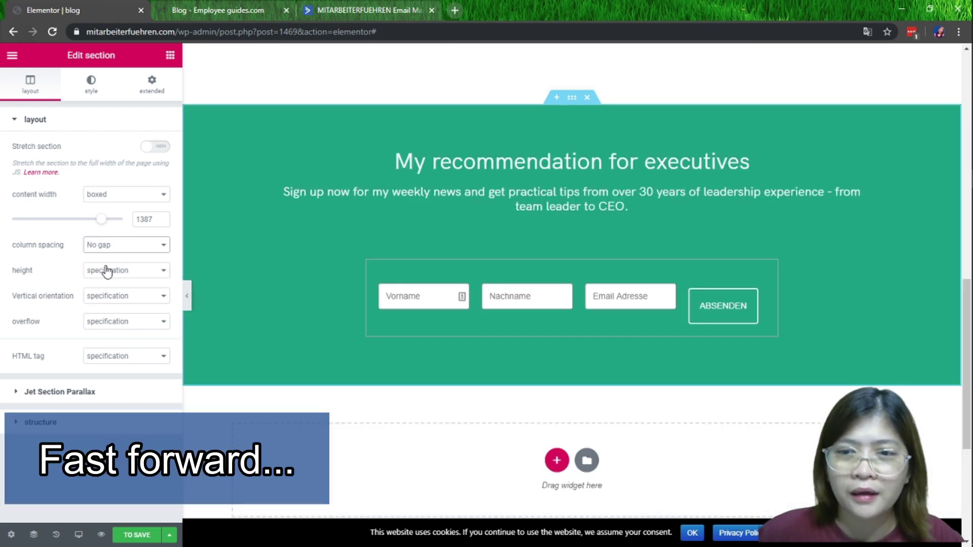
left_click(111, 246)
left_click(99, 277)
Try Fit to screen height, revert it to Default, and review the section's margin and padding
left_click(107, 271)
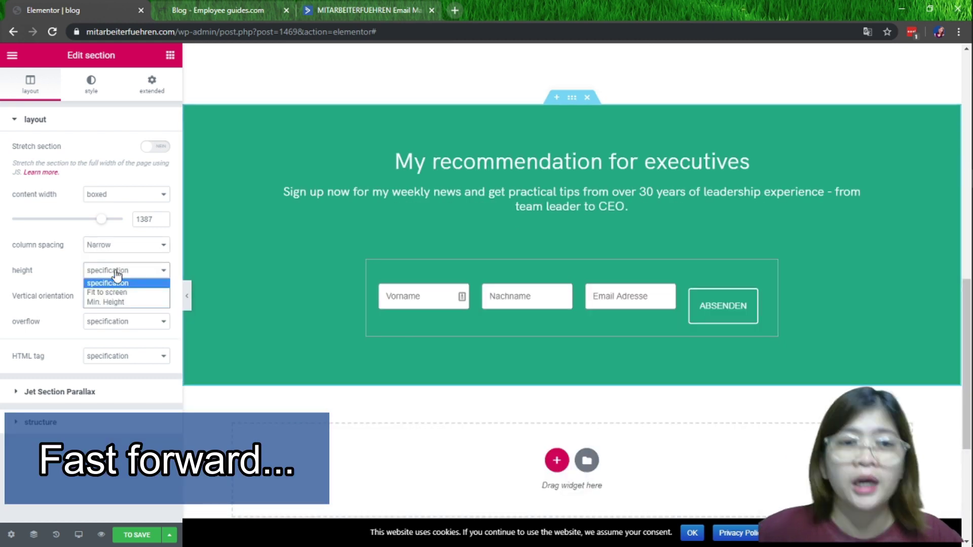
left_click(108, 292)
left_click(108, 270)
left_click(107, 283)
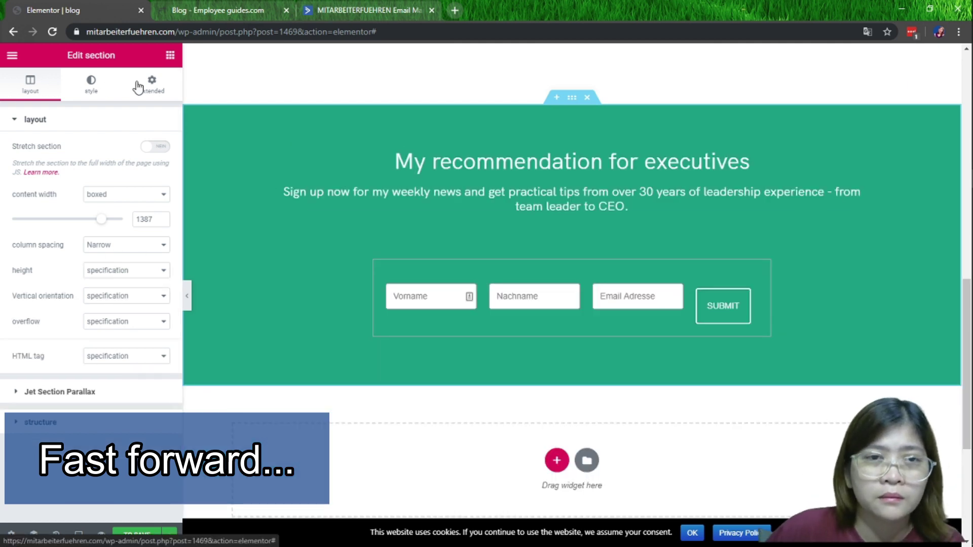
left_click(101, 77)
left_click(150, 104)
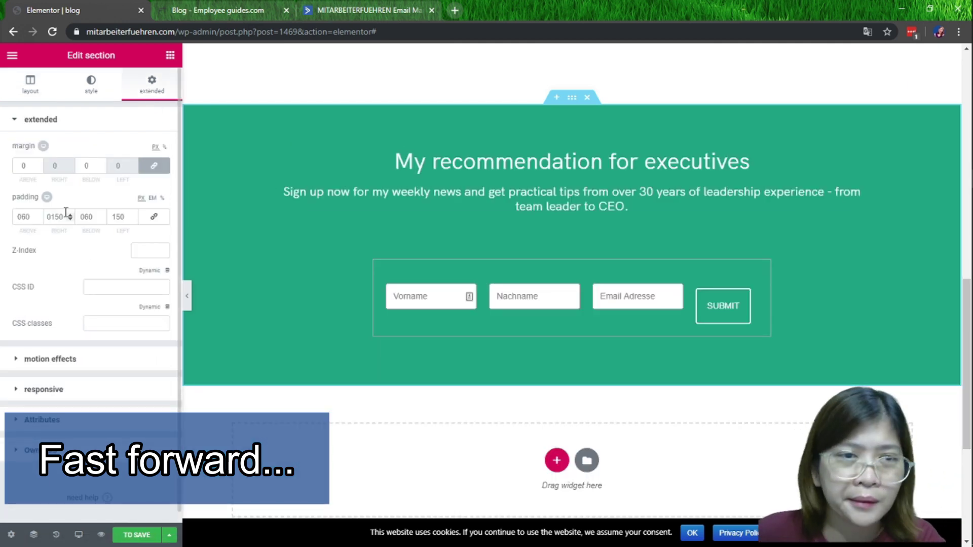
left_click(854, 231)
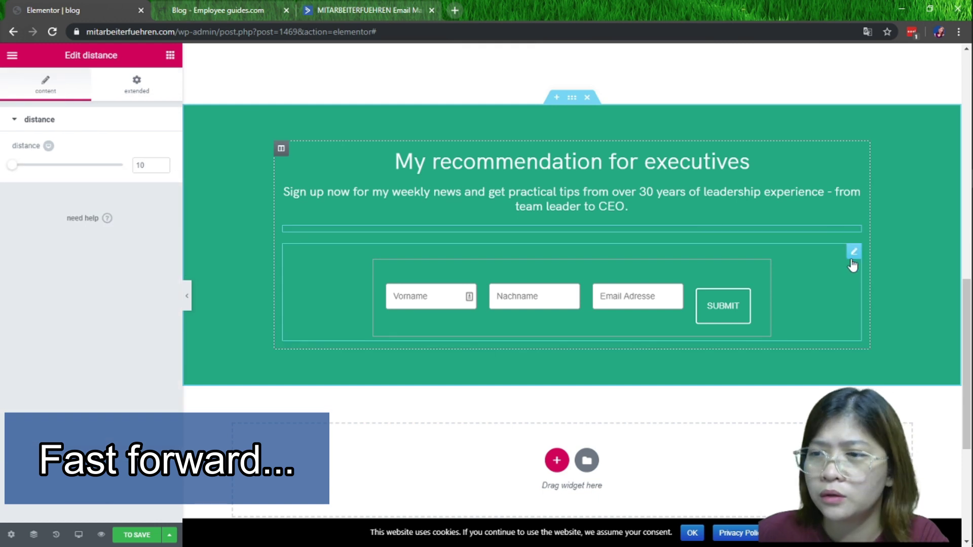
Delete the spacer under the intro text and select the embedded form widget
right_click(853, 233)
left_click(891, 404)
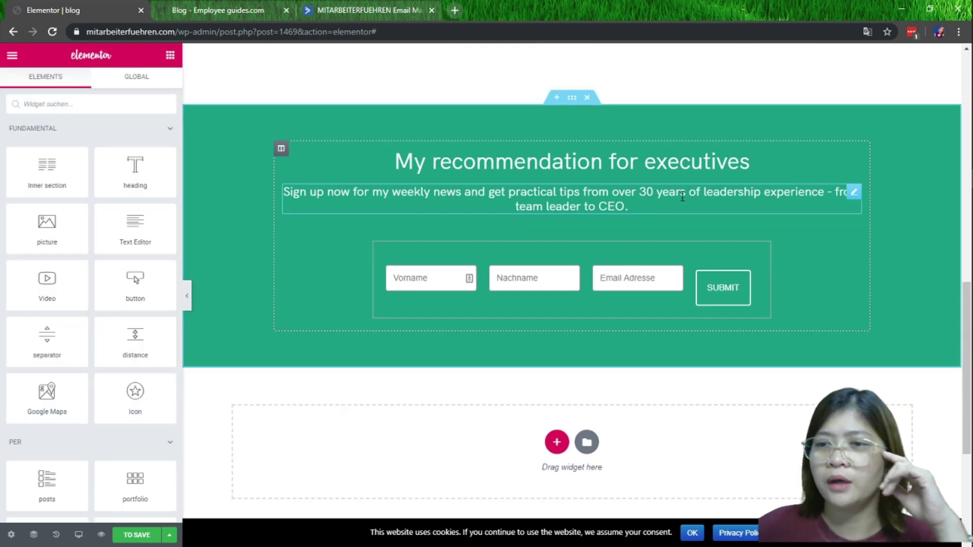
left_click(683, 234)
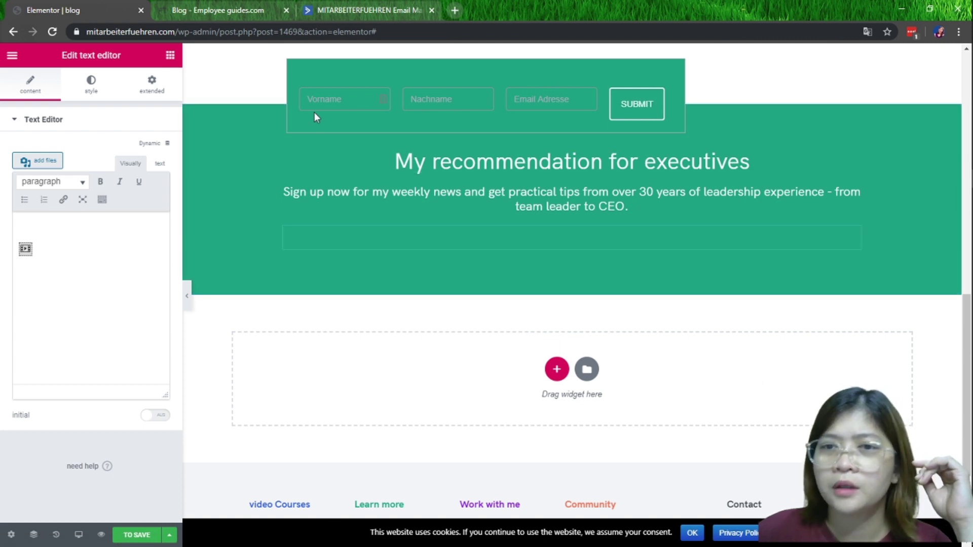
Save the page and reload the editor from the address bar
left_click(141, 537)
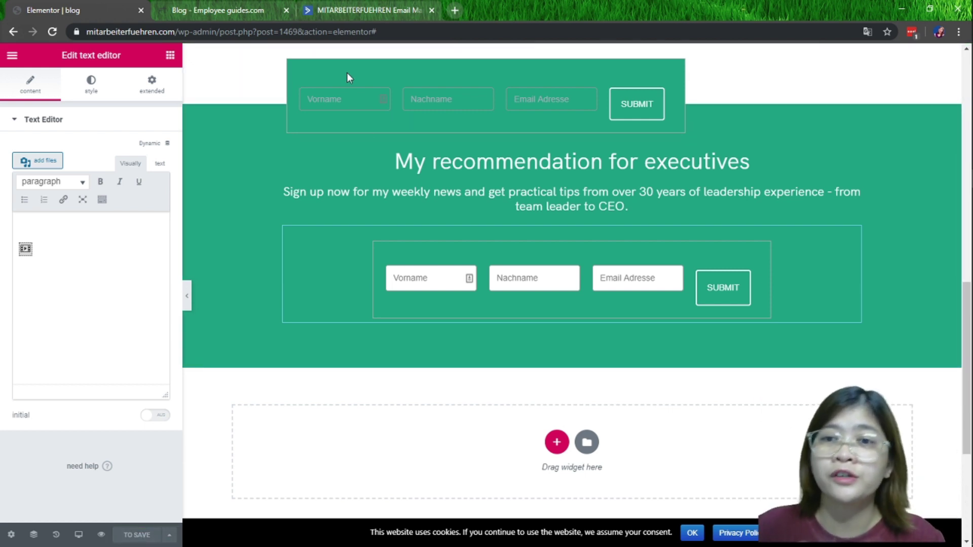
left_click(392, 32)
key("Return")
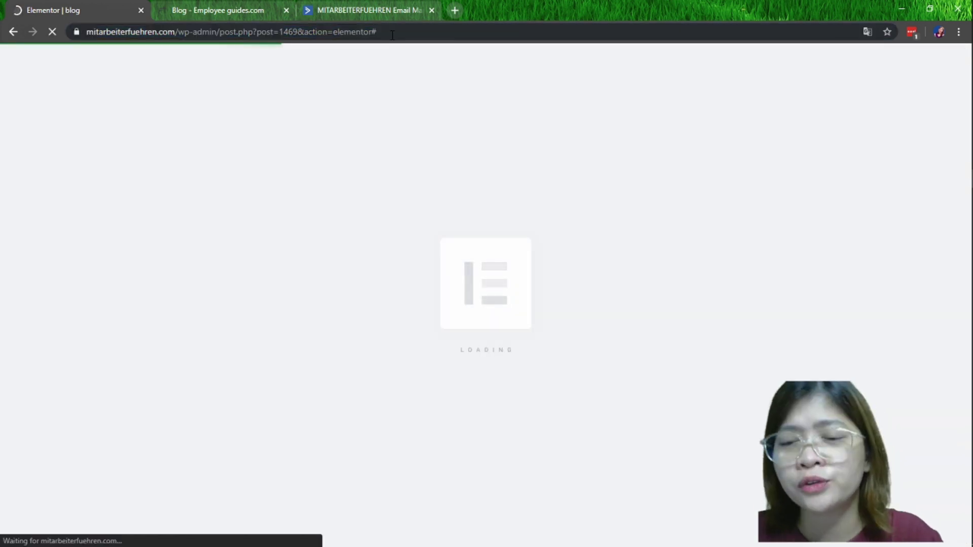
Scroll to the newsletter section to check the saved form with its SUBMIT button
scroll(500, 159, "down", 18)
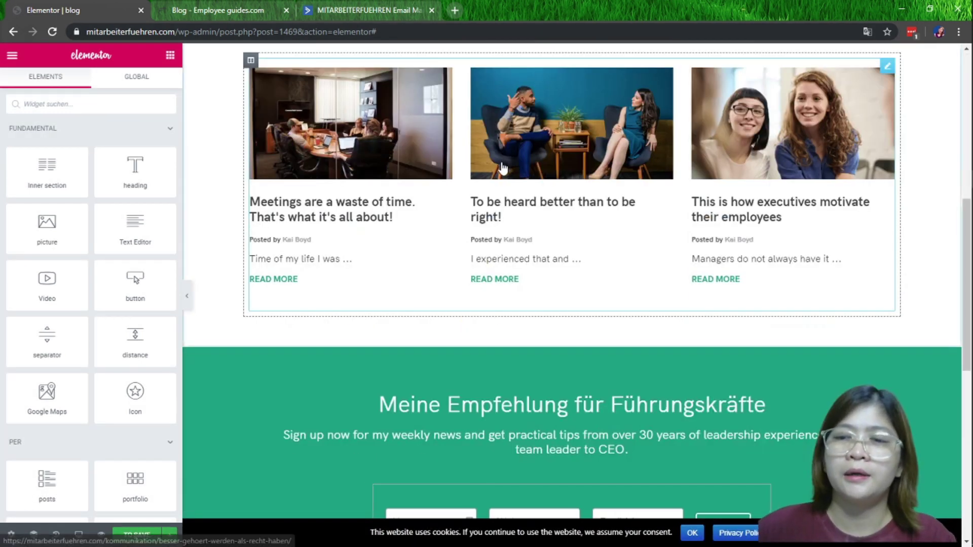
scroll(354, 144, "up", 3)
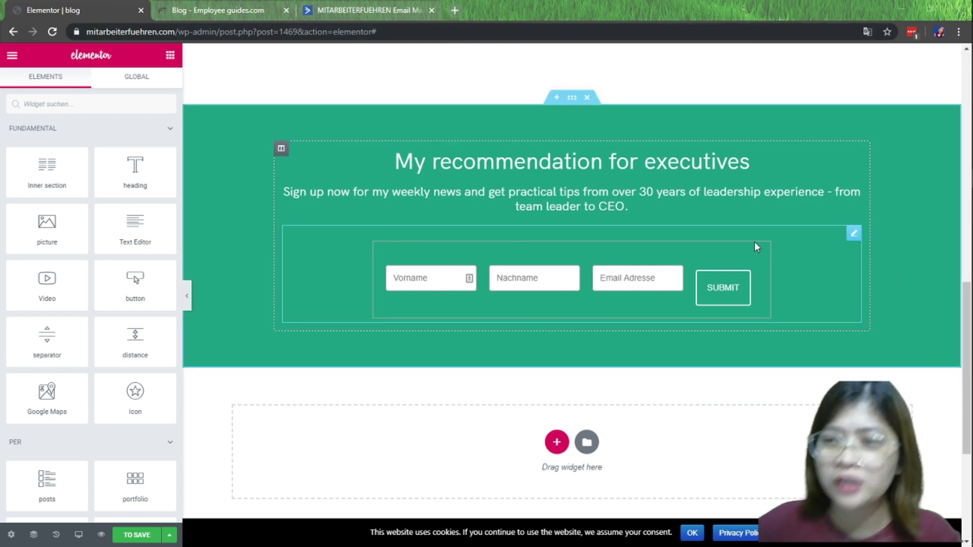
Review the text block's Style column settings, keeping the default column count
left_click(855, 235)
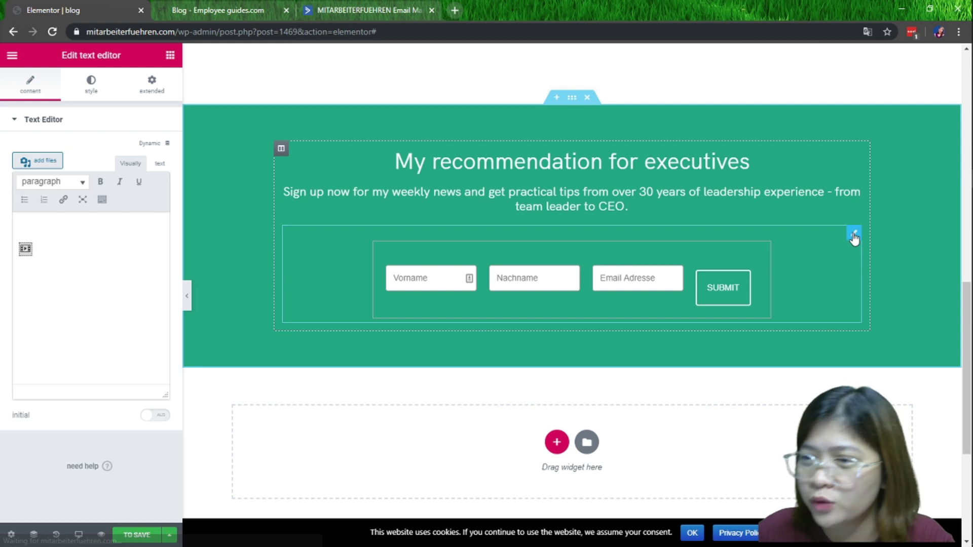
left_click(94, 85)
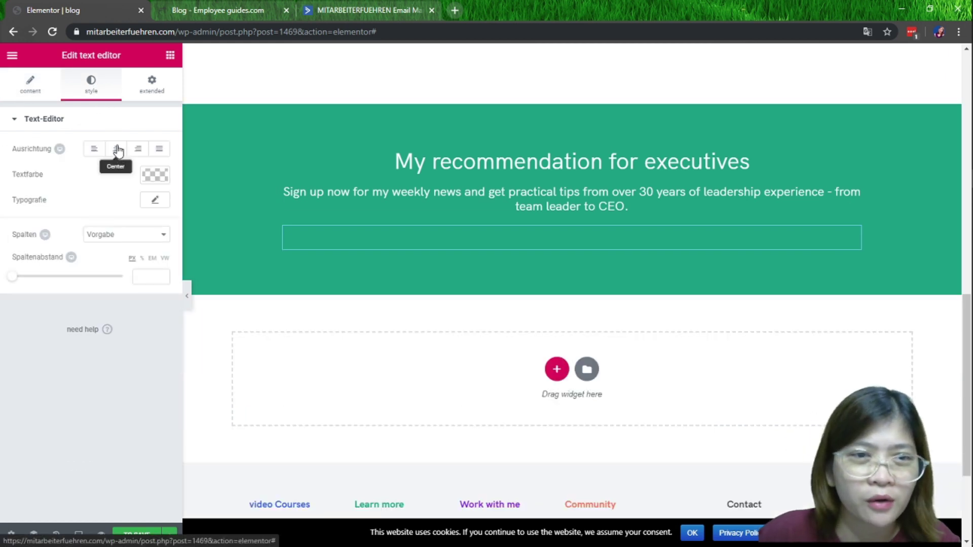
left_click(152, 241)
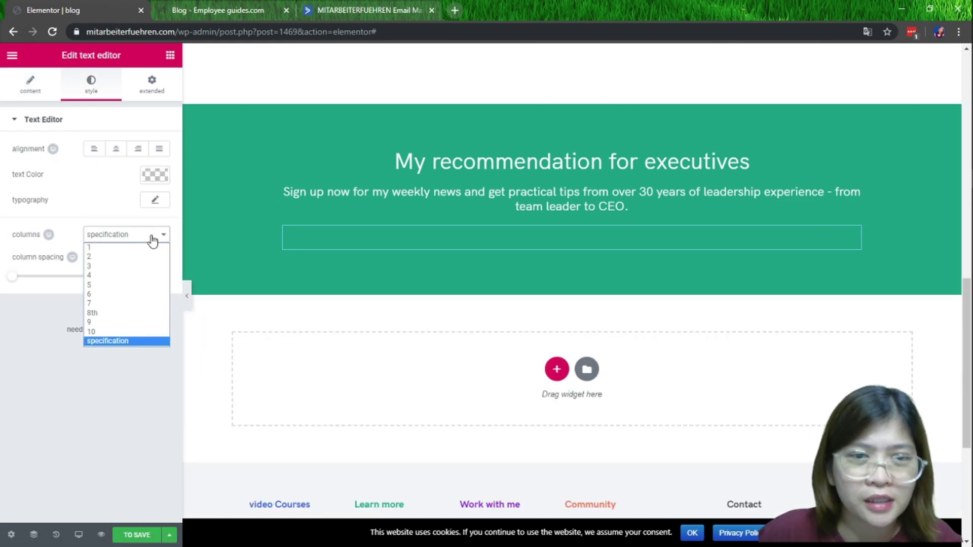
left_click(103, 185)
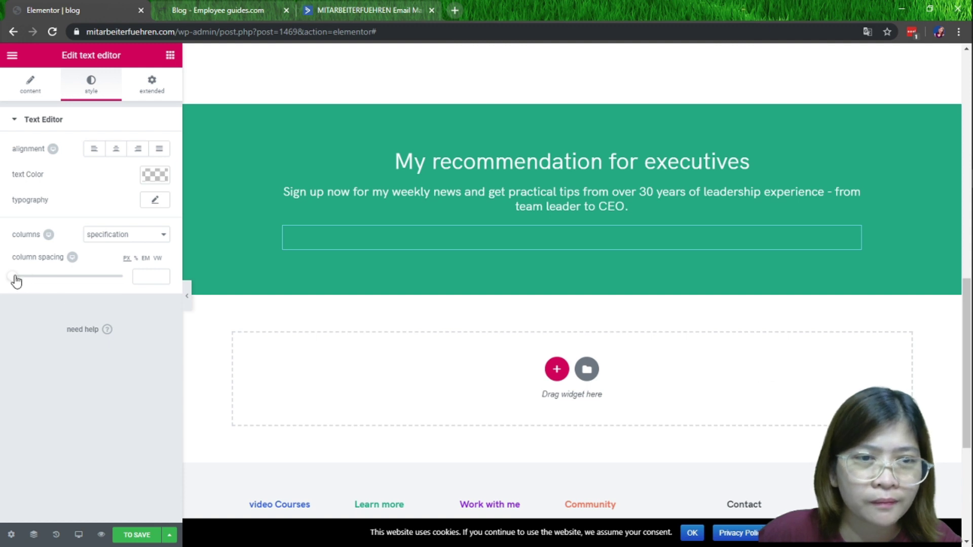
left_click_drag(29, 278, 64, 277)
scroll(787, 296, "down", 5)
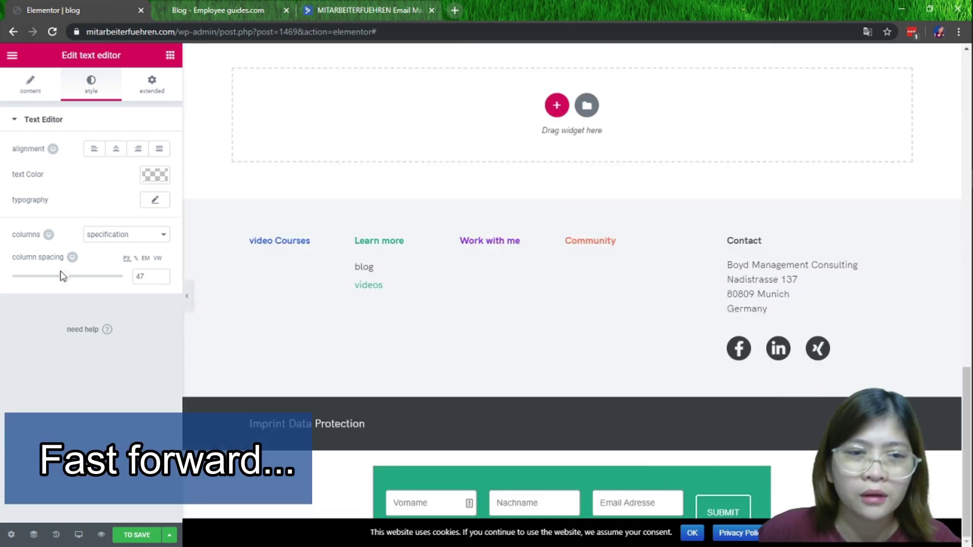
Reload the editor, confirming the reload despite unsaved changes
left_click(52, 32)
left_click(542, 100)
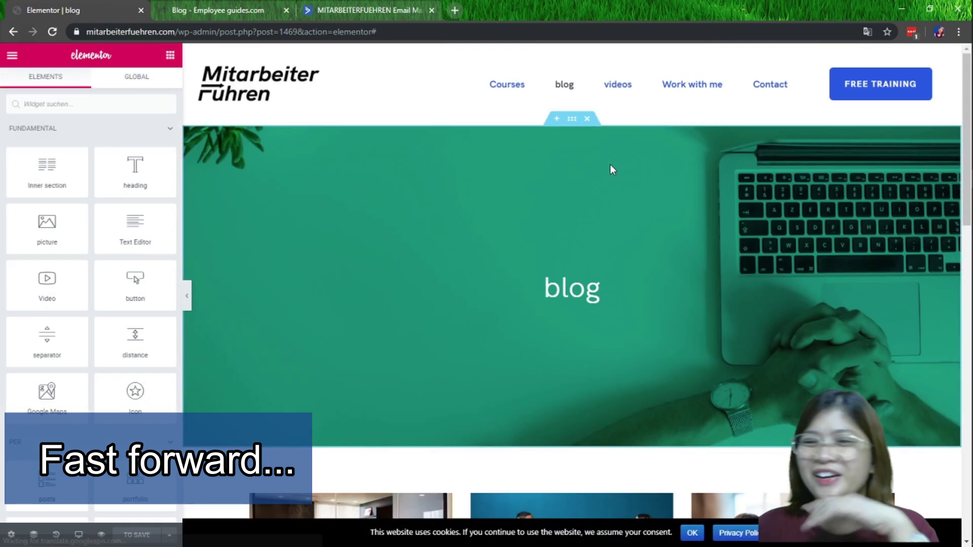
scroll(610, 166, "down", 15)
left_click(762, 236)
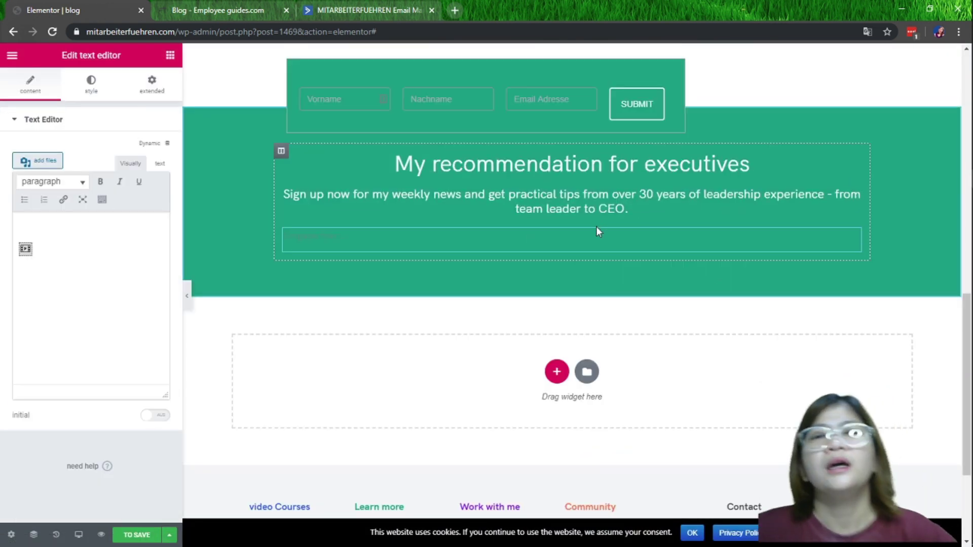
left_click(272, 25)
key("Return")
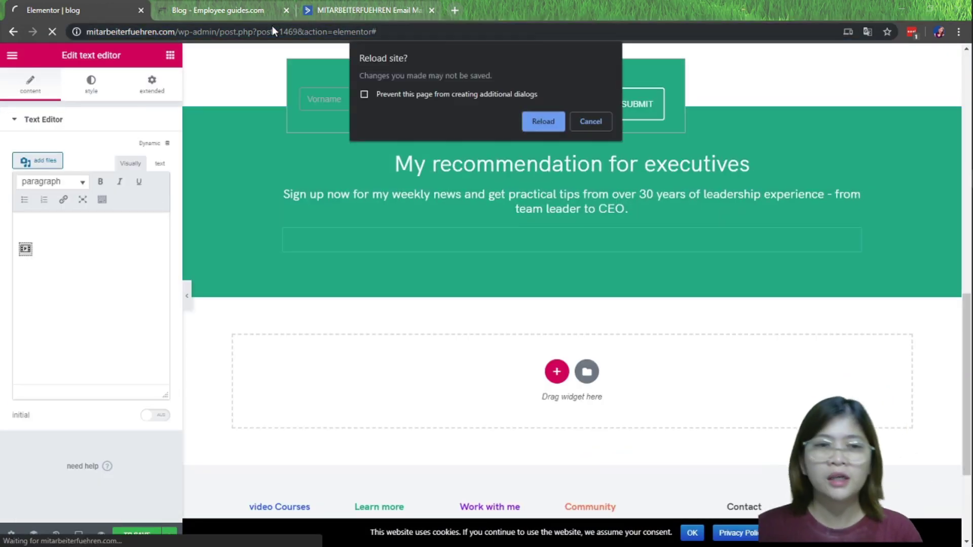
left_click(552, 124)
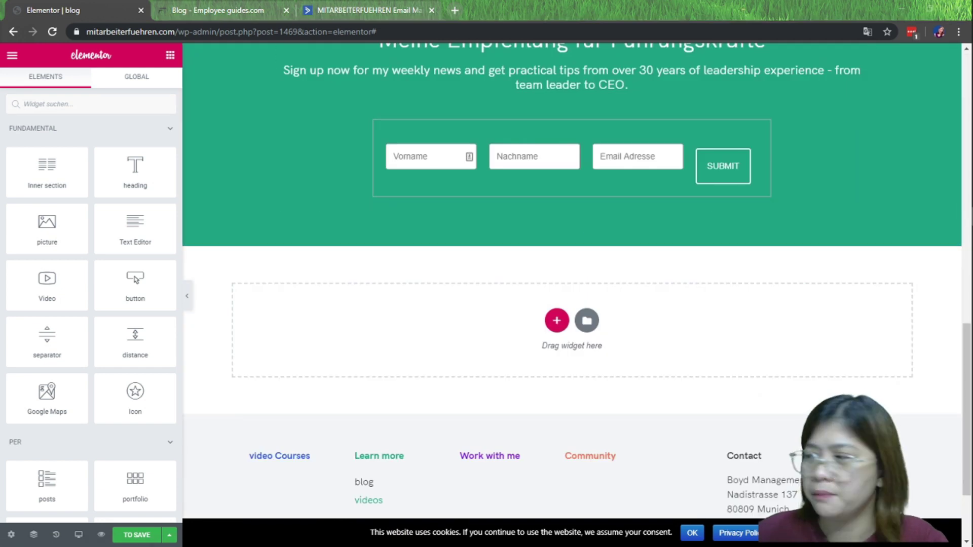
Check the form on the live blog page, then scroll the editor to the green recommendation section
left_click(238, 11)
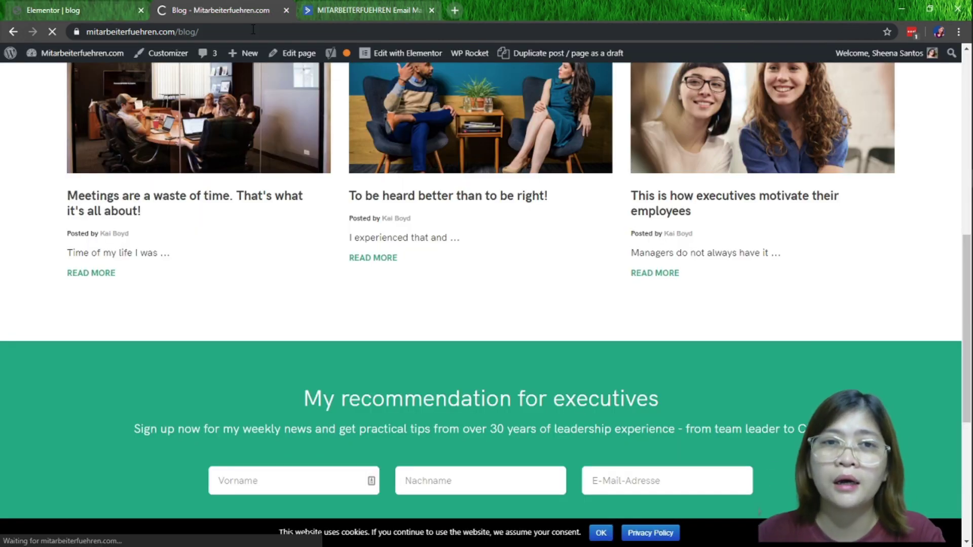
scroll(385, 148, "down", 6)
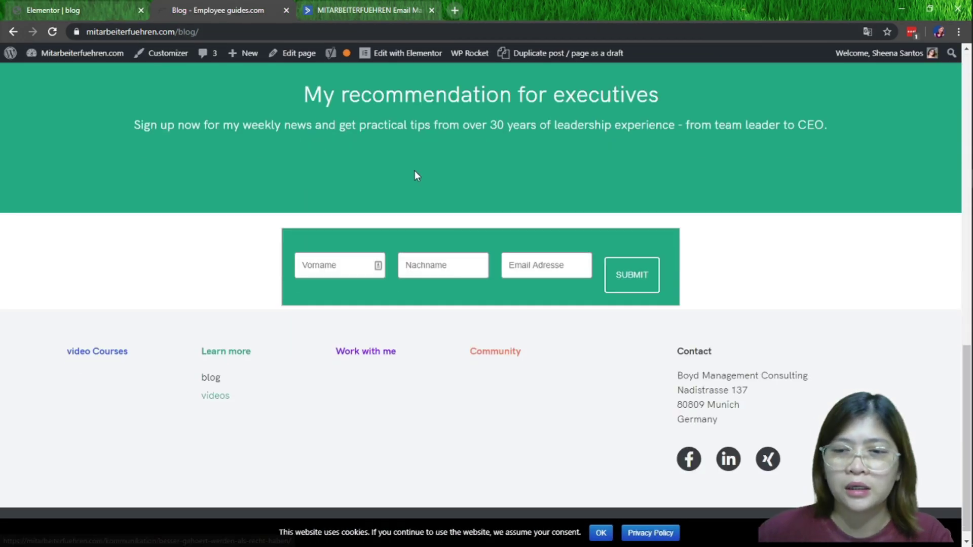
left_click(102, 8)
scroll(449, 364, "down", 15)
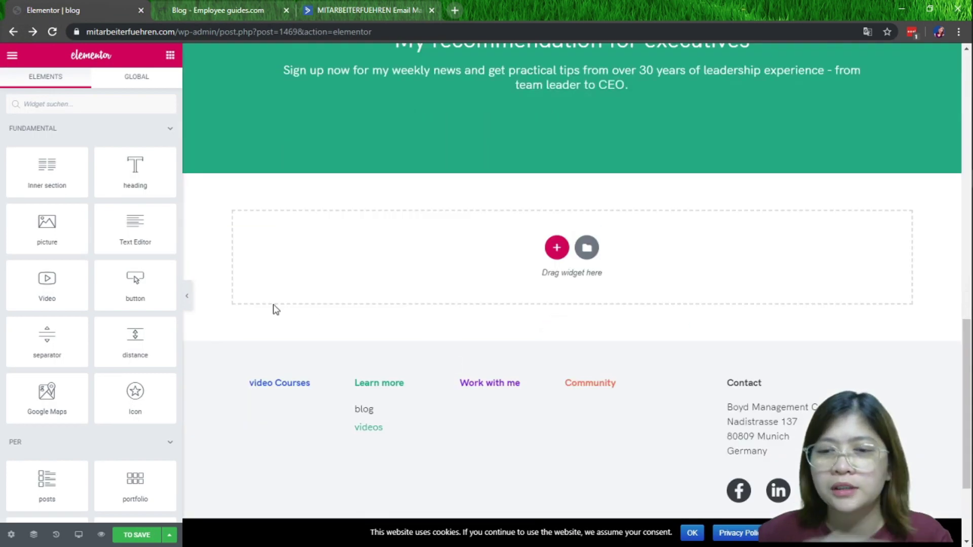
scroll(522, 169, "down", 3)
scroll(527, 216, "up", 5)
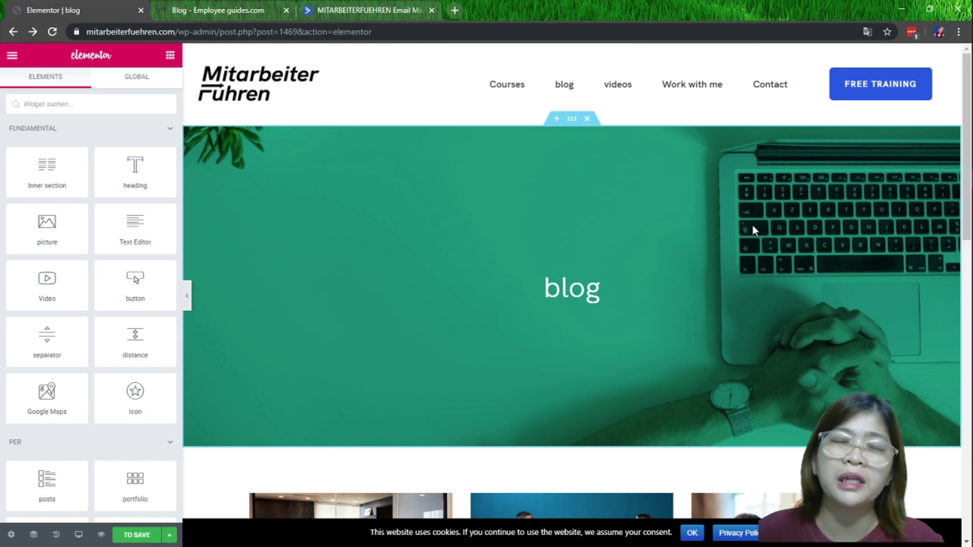
scroll(752, 229, "down", 15)
scroll(893, 289, "up", 6)
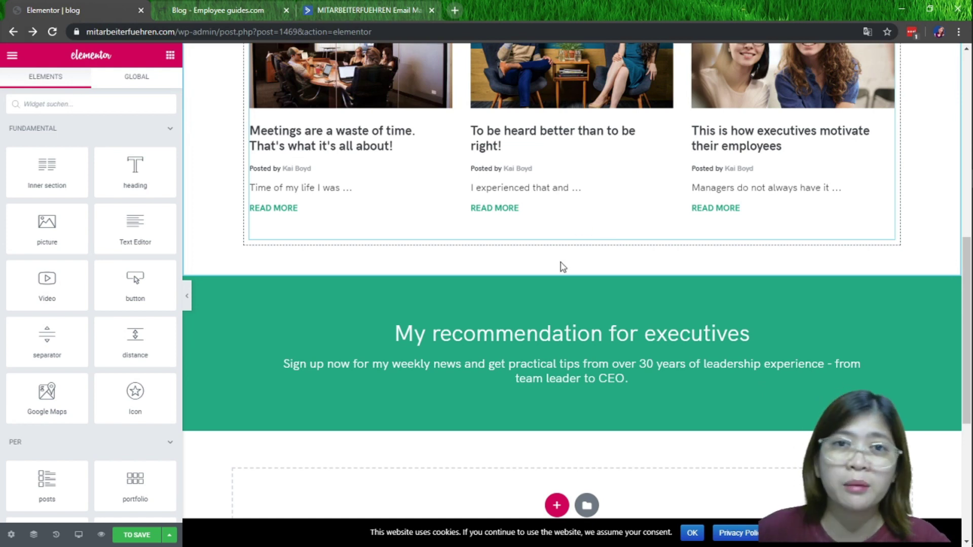
scroll(563, 267, "down", 3)
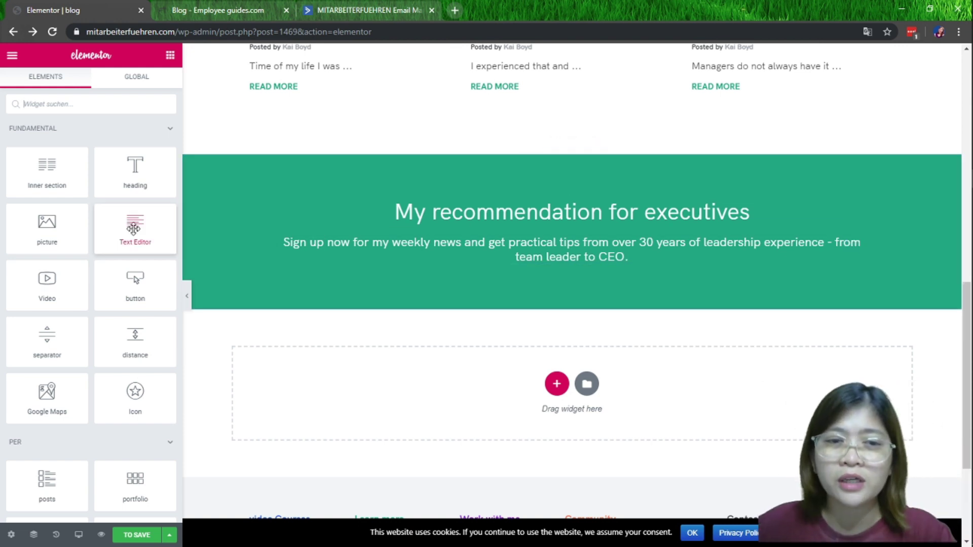
Add a Text Editor block with the form code to the green section, all corner radii -2
left_click_drag(133, 229, 577, 269)
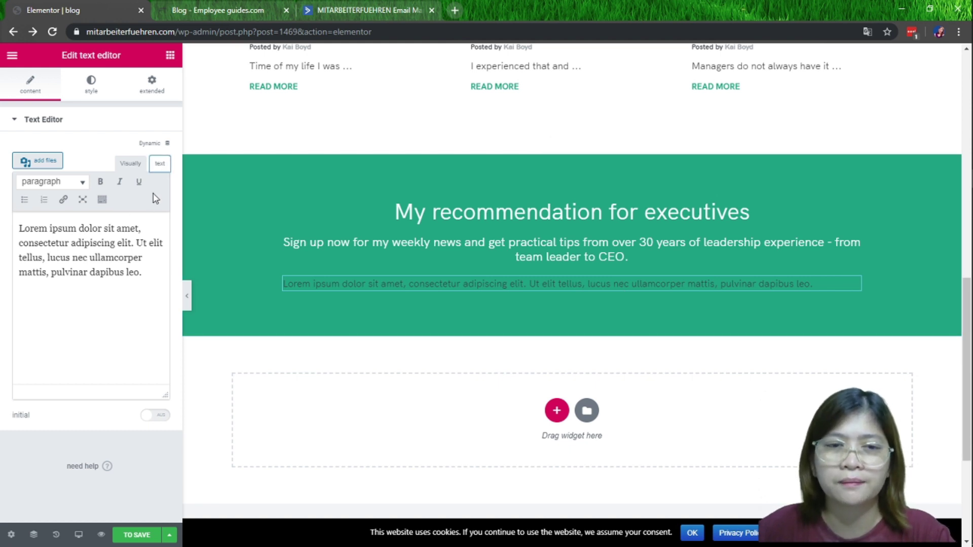
left_click(160, 165)
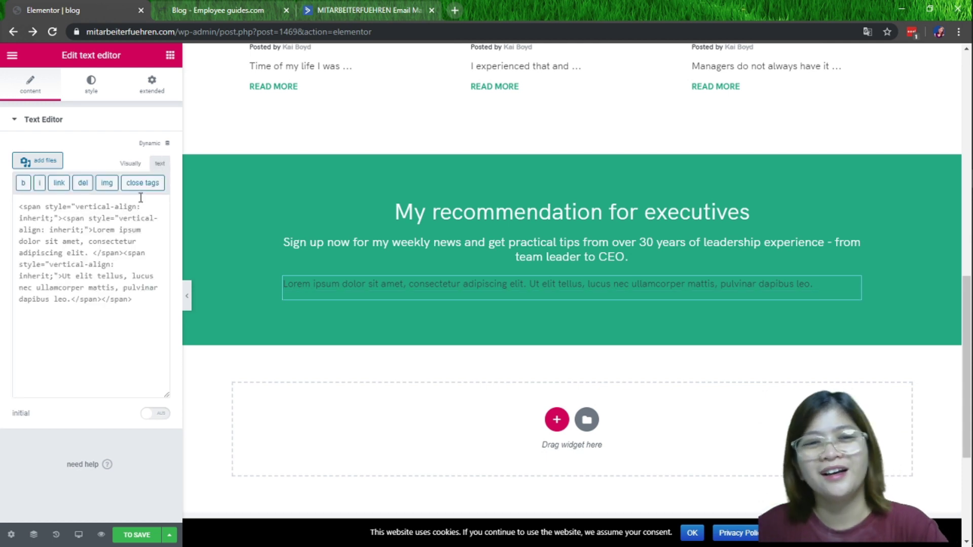
mouse_move(957, 235)
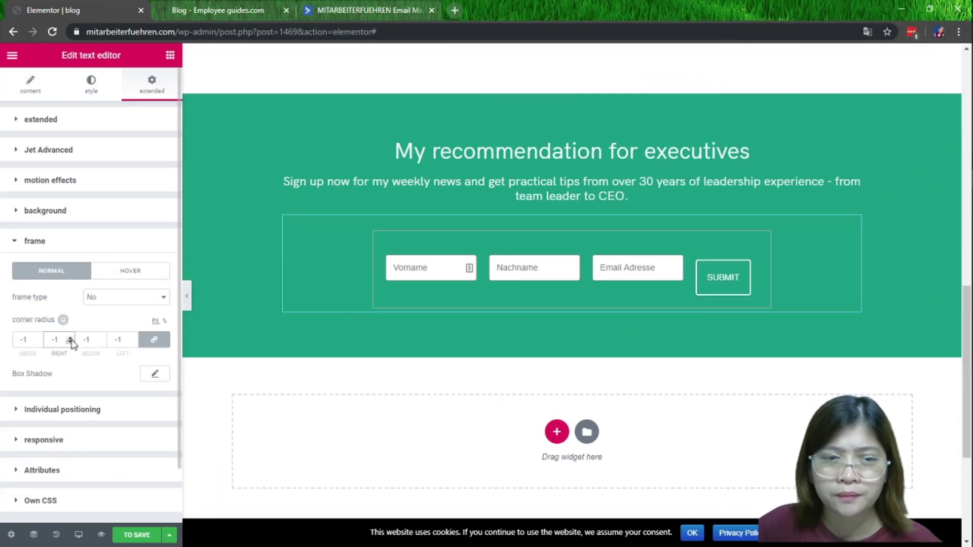
left_click(71, 342)
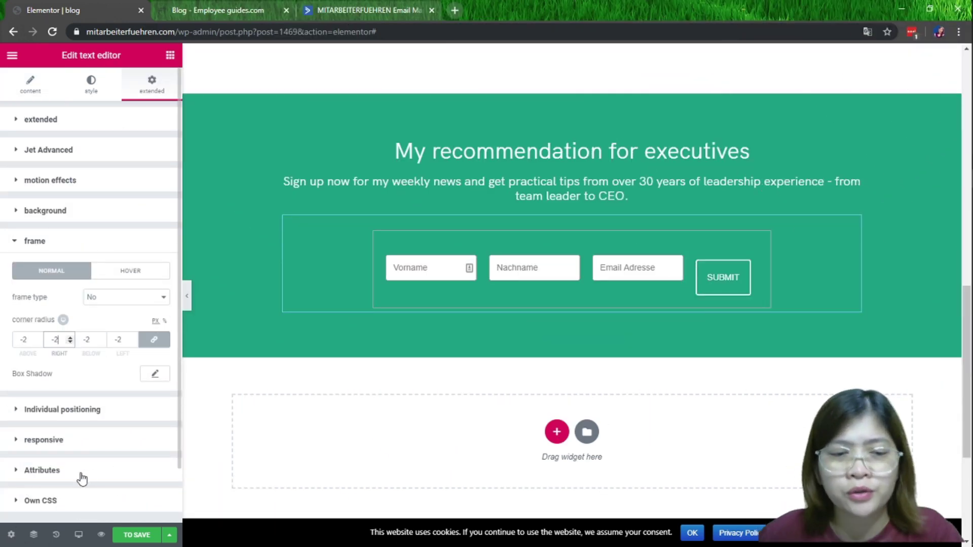
Review the form block's Responsive visibility and Motion Effects options, then view its Style settings
scroll(79, 479, "down", 1)
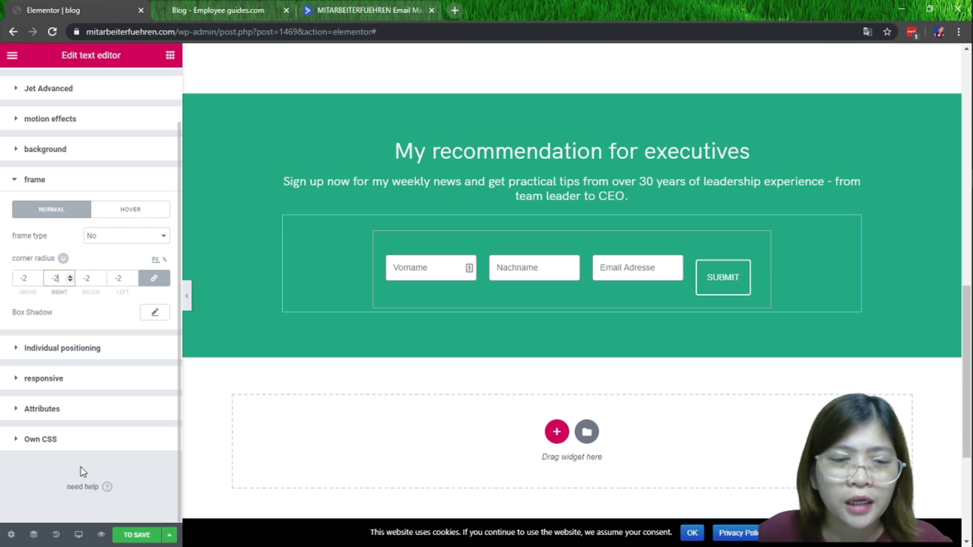
left_click(19, 380)
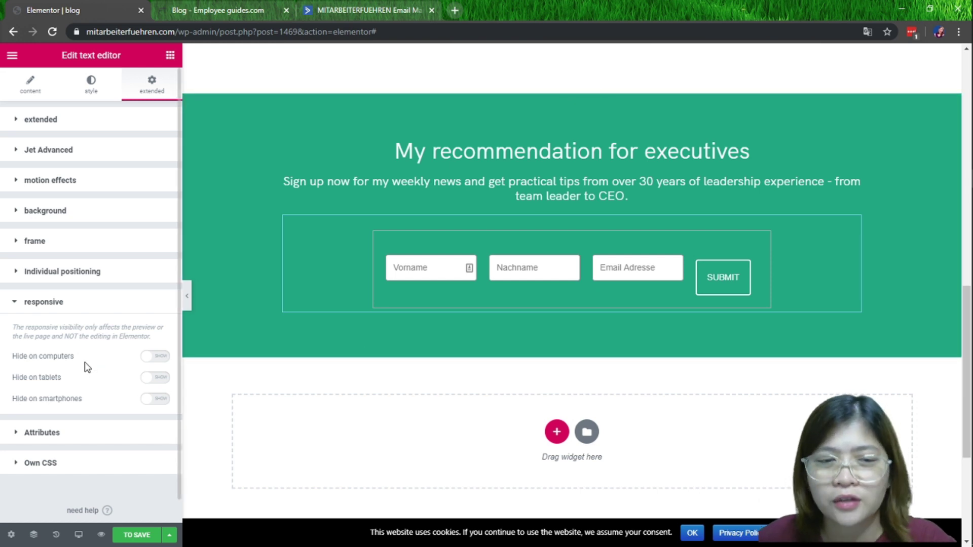
left_click(41, 181)
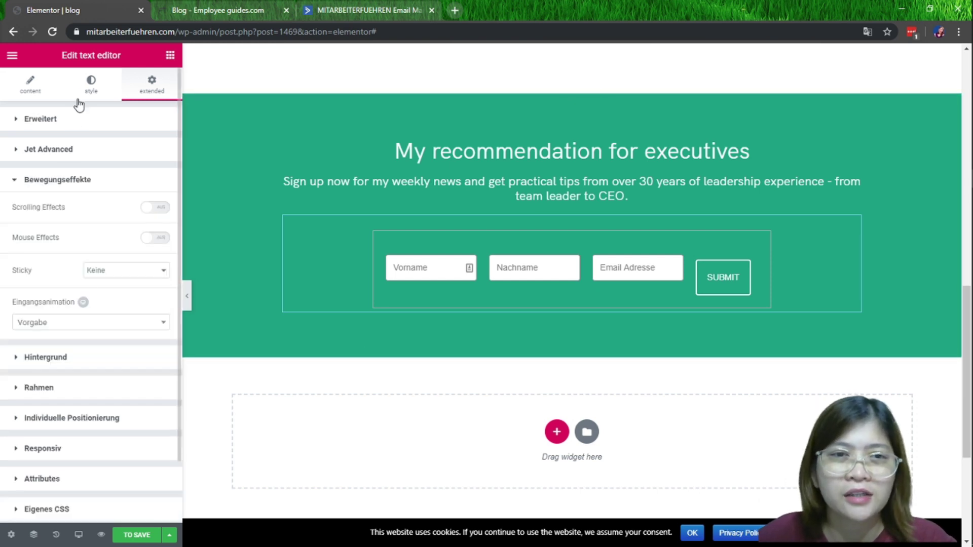
left_click(92, 82)
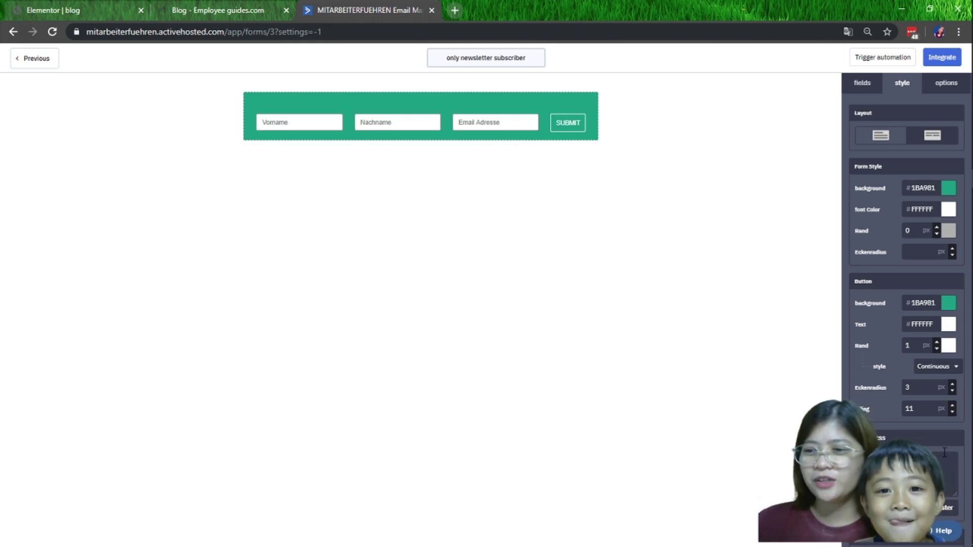
Check the live blog page, close its tab, and return to the Elementor editor
scroll(909, 435, "down", 1)
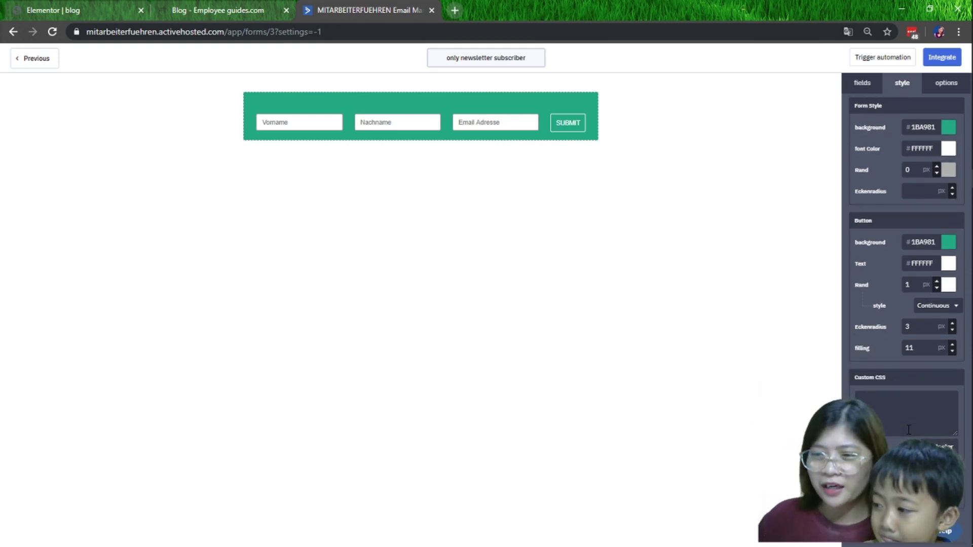
scroll(924, 350, "down", 1)
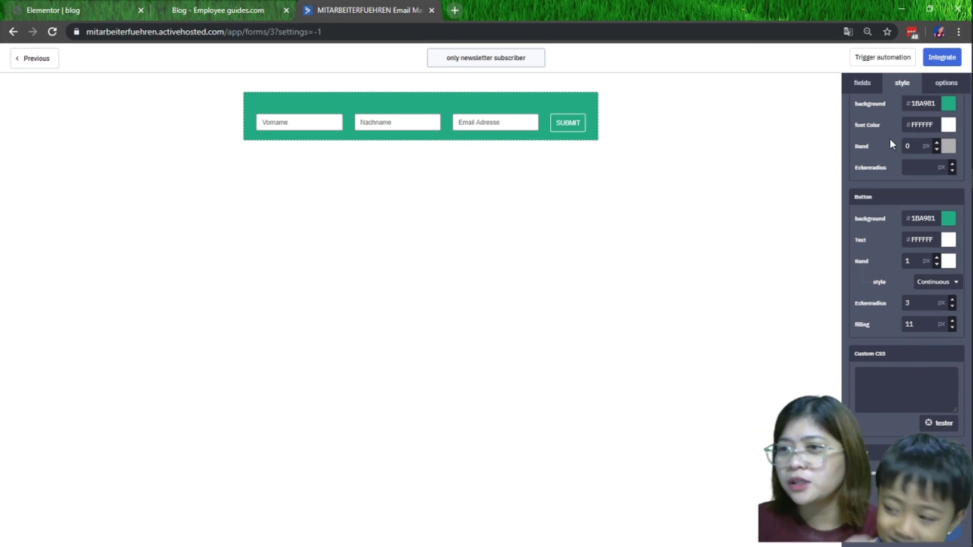
scroll(890, 139, "up", 2)
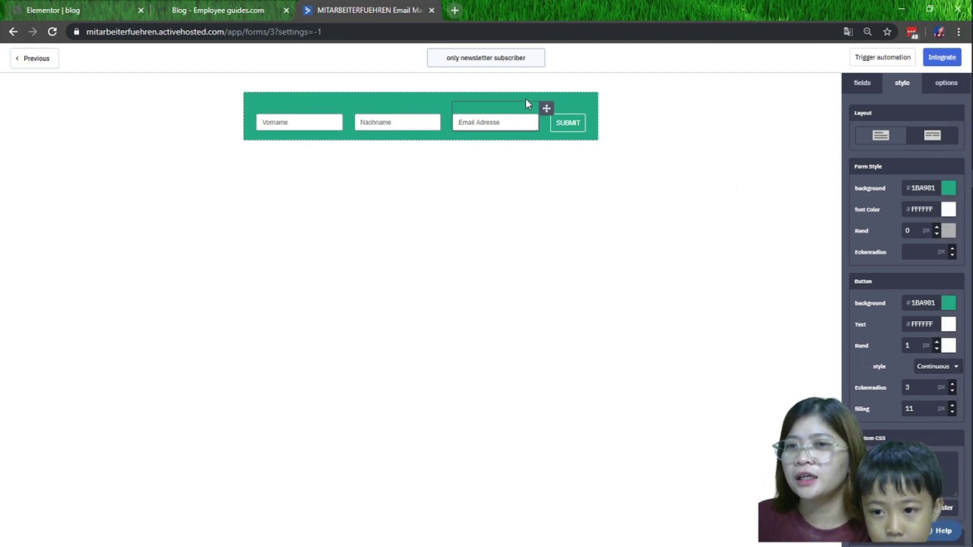
left_click(243, 11)
scroll(537, 262, "up", 4)
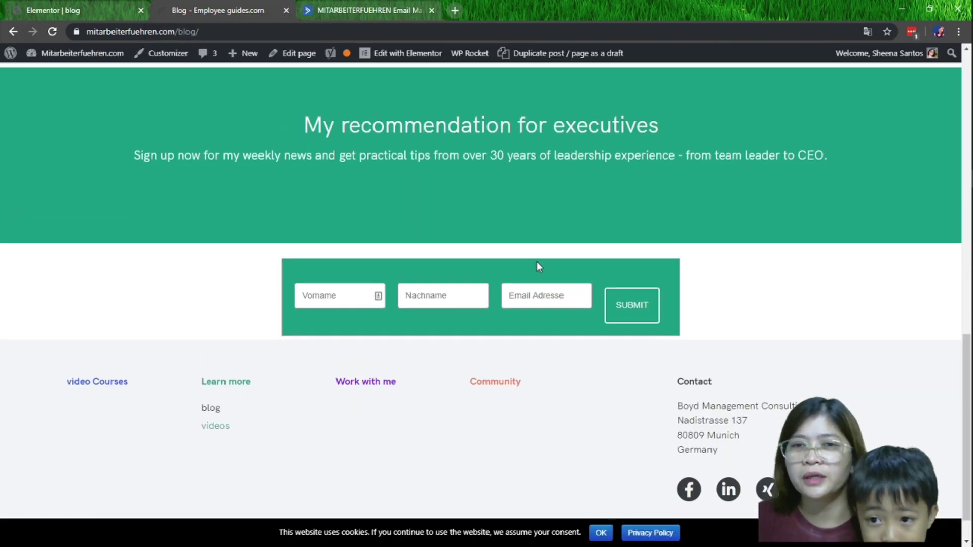
left_click(286, 10)
left_click(127, 8)
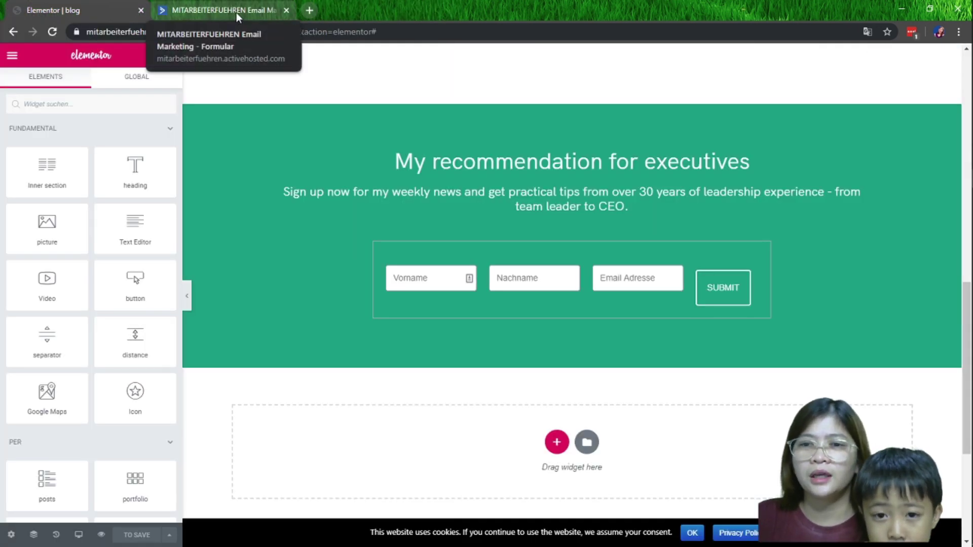
Show the ActiveCampaign form's embed code via Integrate, then go back to the Elementor blog editor
left_click(236, 13)
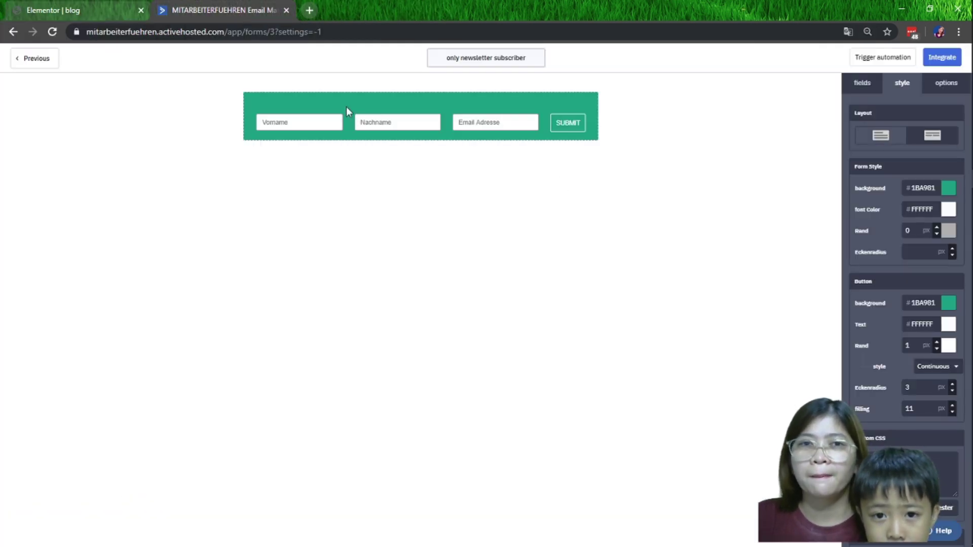
left_click(943, 61)
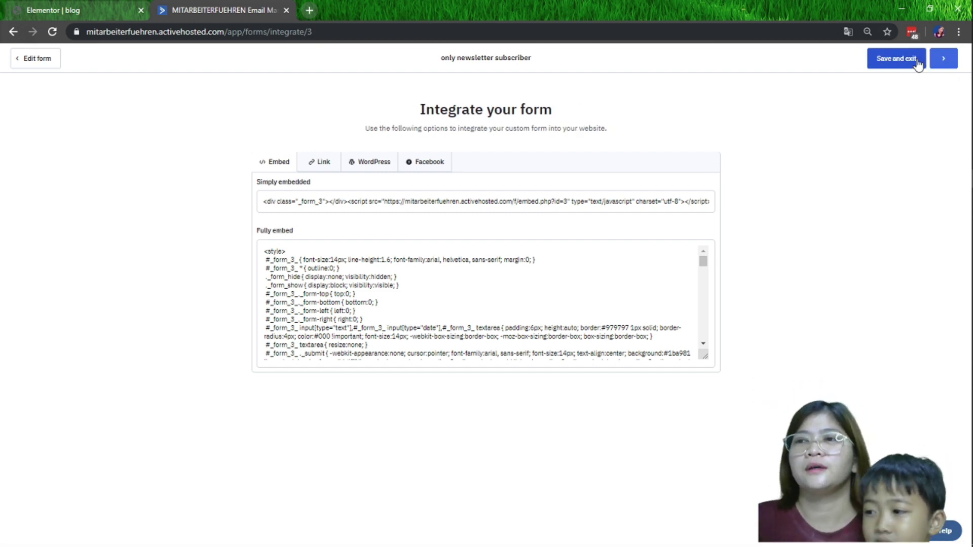
left_click(71, 10)
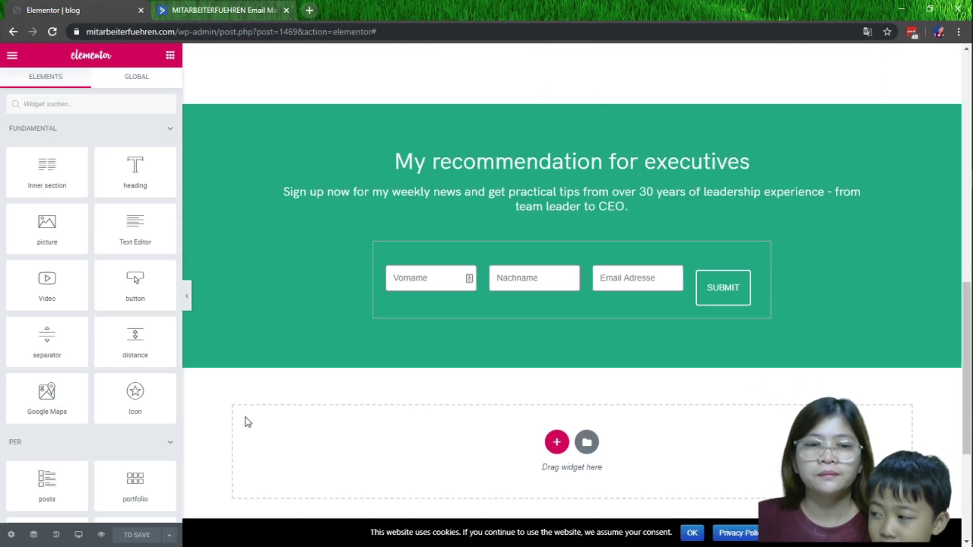
scroll(245, 421, "up", 4)
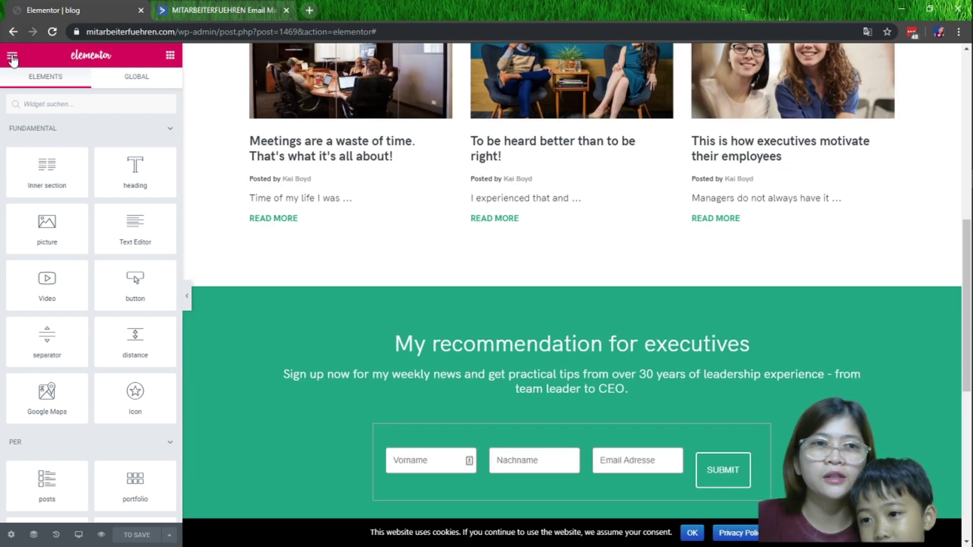
Leave Elementor for the WordPress page editor and open the live website in a new tab
left_click(11, 56)
left_click(65, 379)
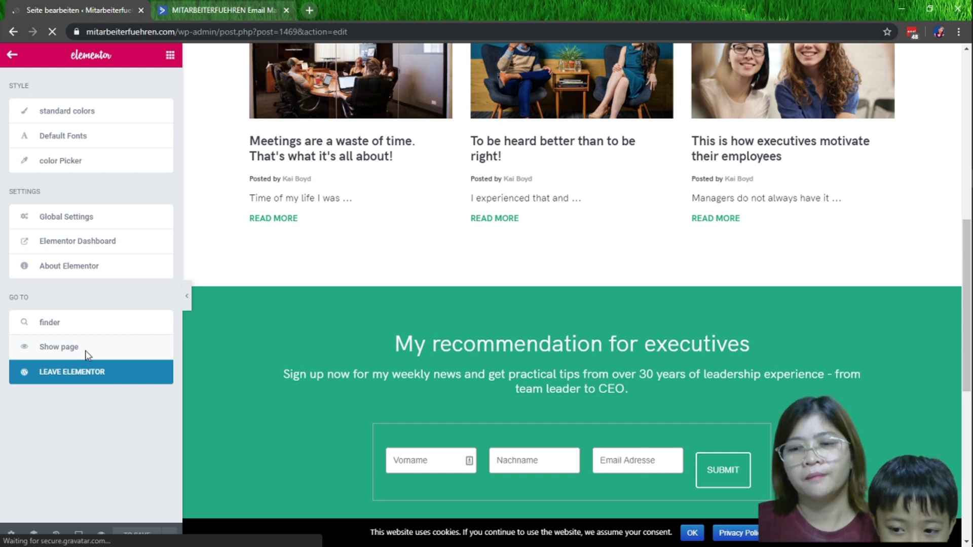
right_click(58, 75)
left_click(158, 79)
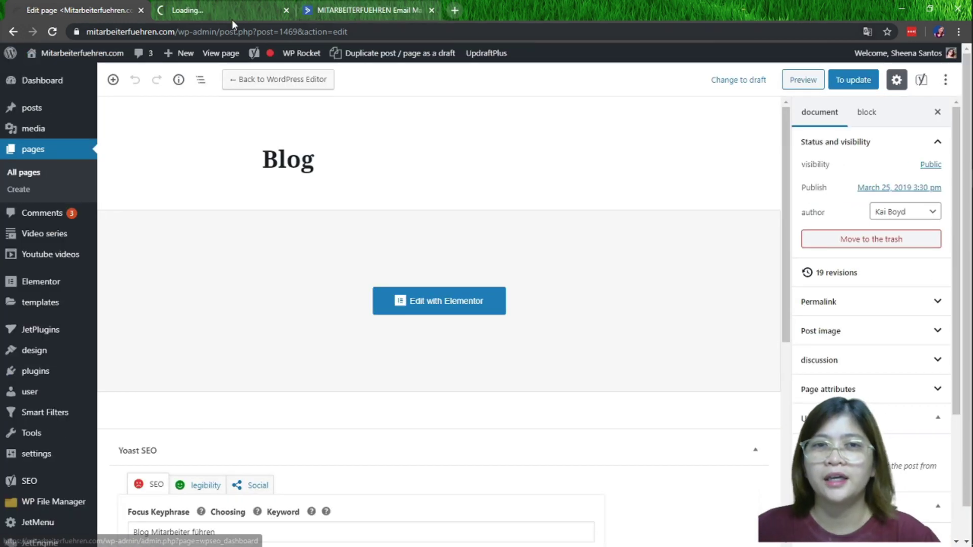
left_click(219, 8)
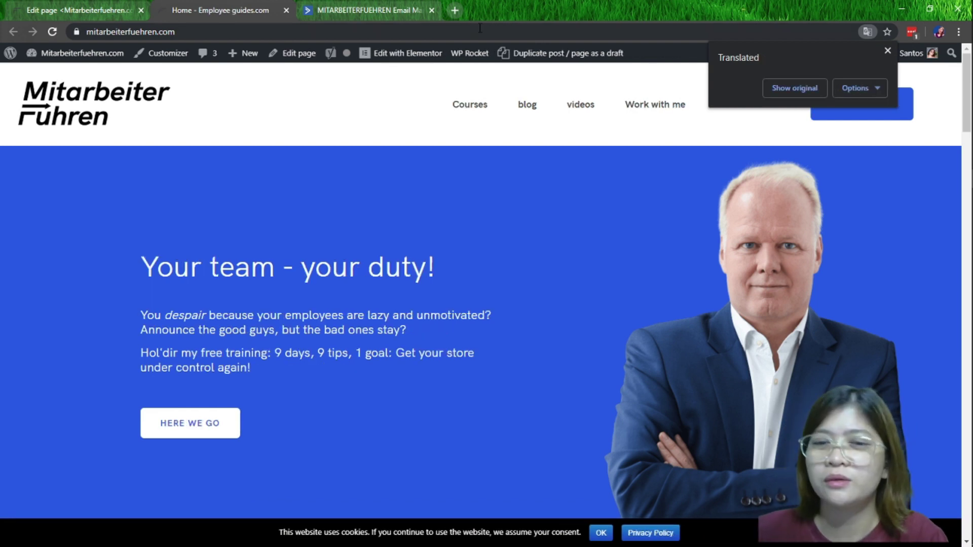
Show the live home page in its original German, inspect it, and reload it
left_click(808, 94)
scroll(545, 224, "down", 15)
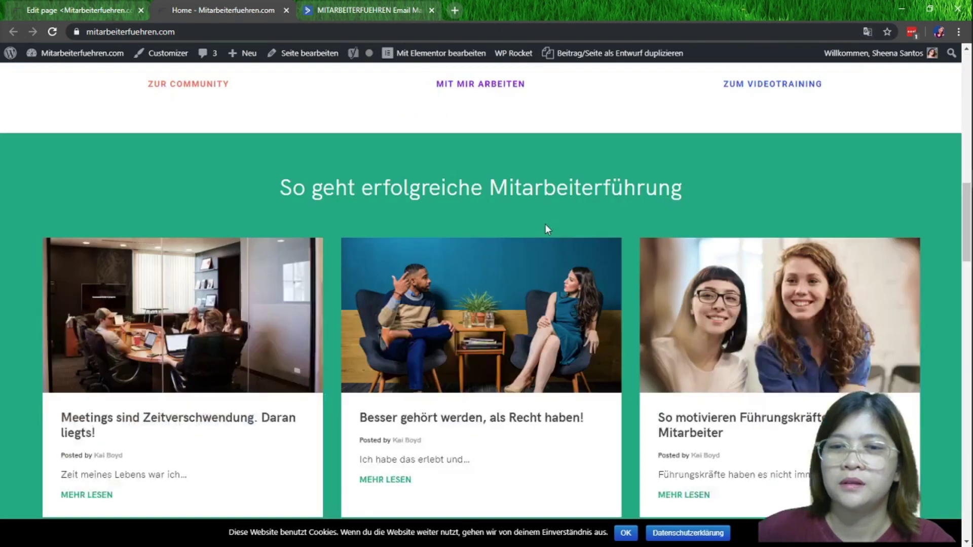
scroll(527, 224, "up", 5)
scroll(528, 223, "down", 12)
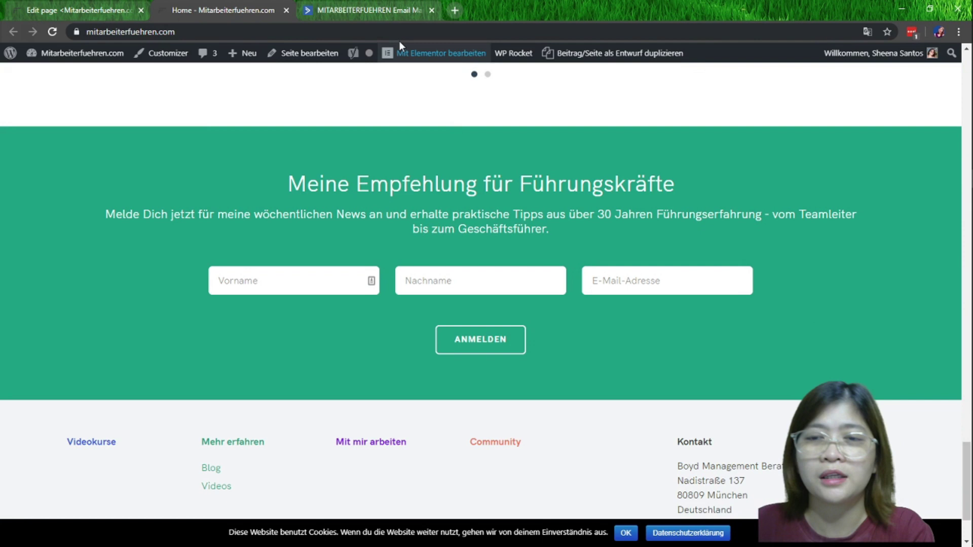
left_click(396, 32)
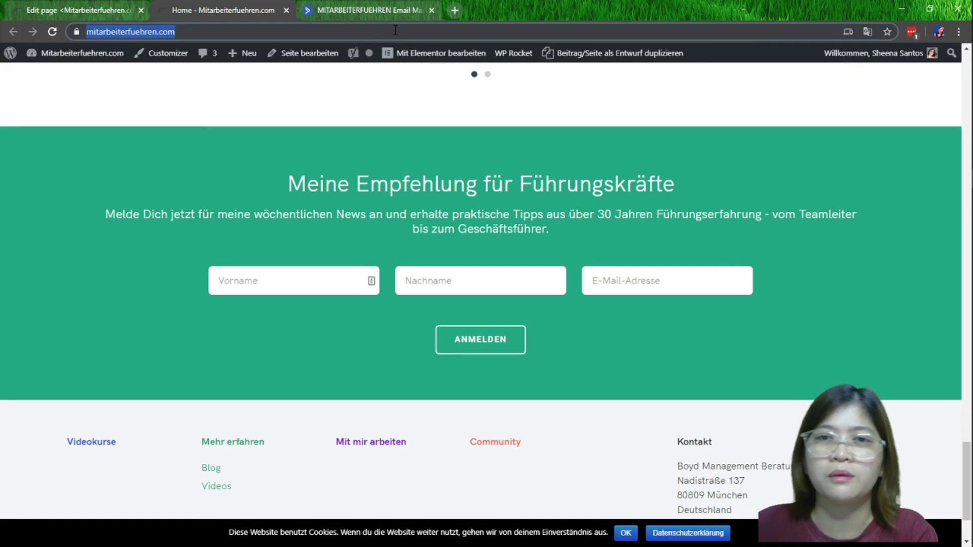
key("Return")
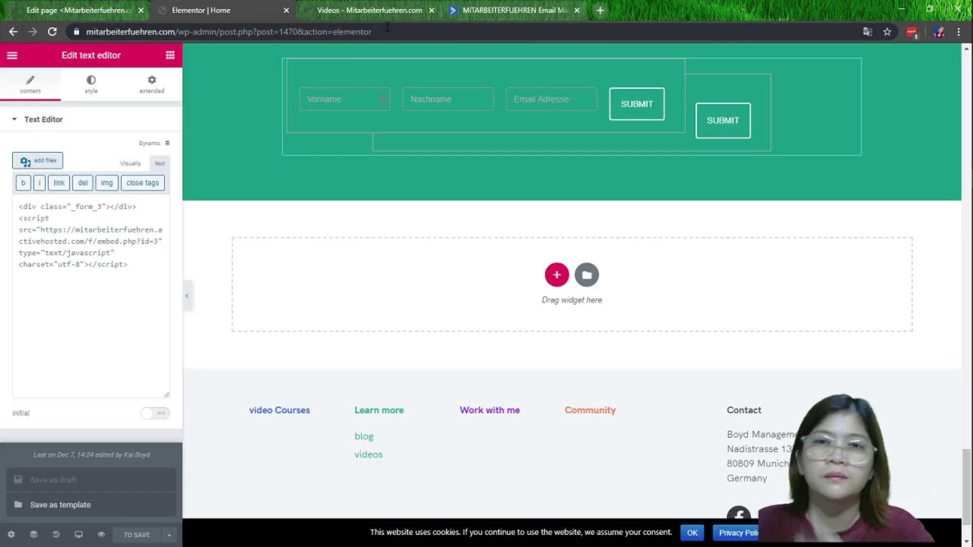
left_click(387, 27)
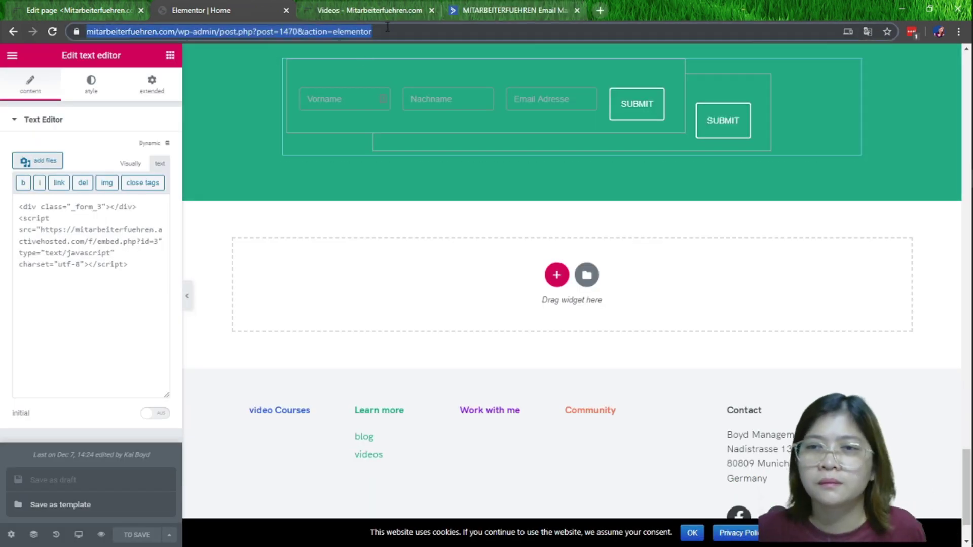
Load the Home page editor, scroll to the green newsletter section and select the embedded form widget
key("Return")
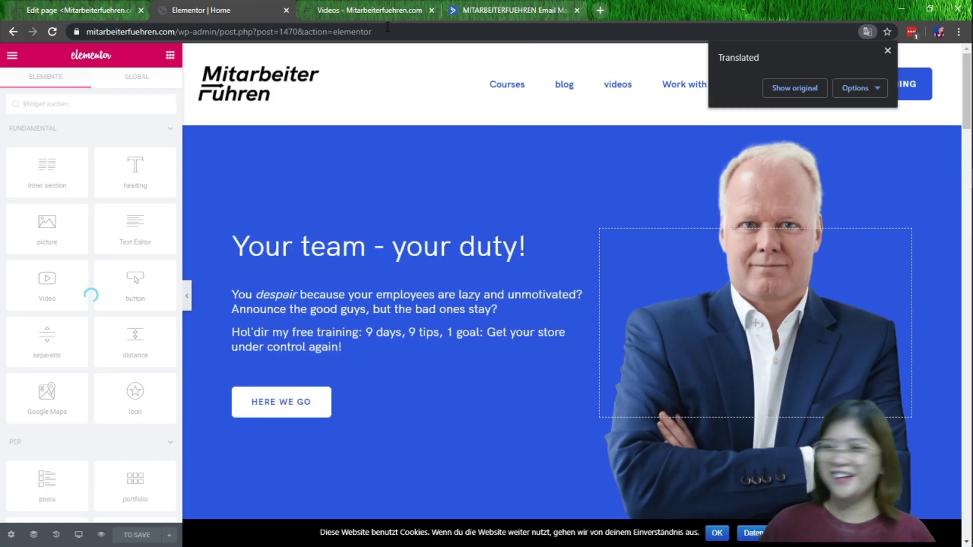
scroll(385, 160, "down", 20)
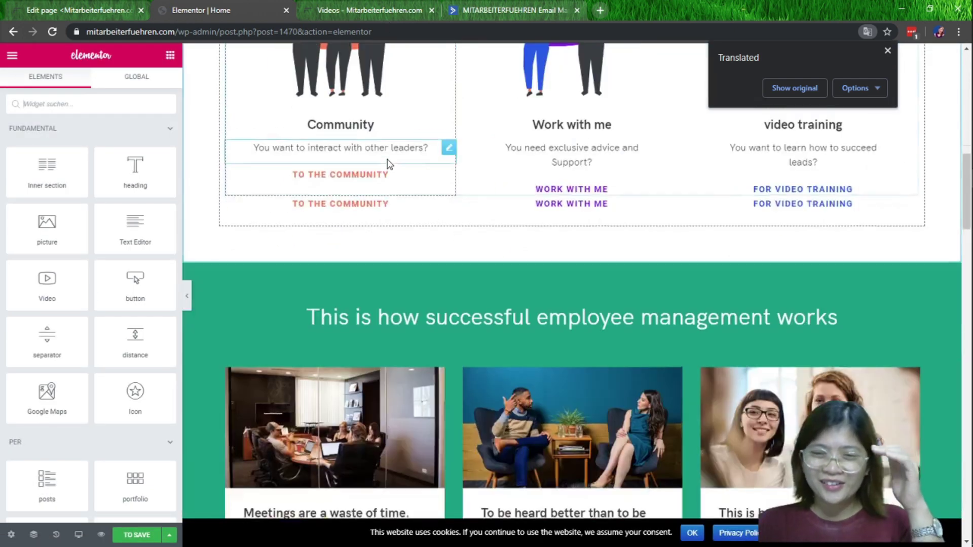
scroll(388, 163, "down", 20)
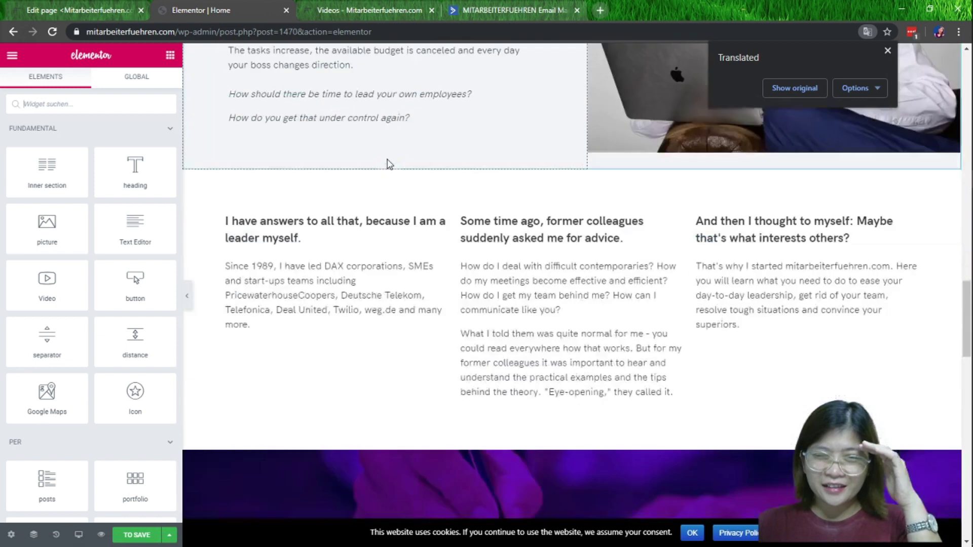
scroll(387, 157, "down", 5)
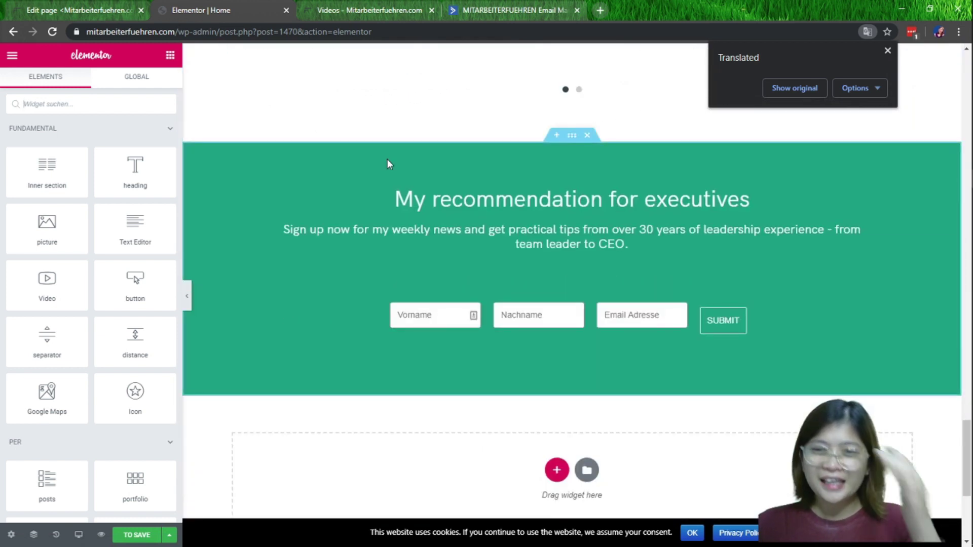
left_click(584, 290)
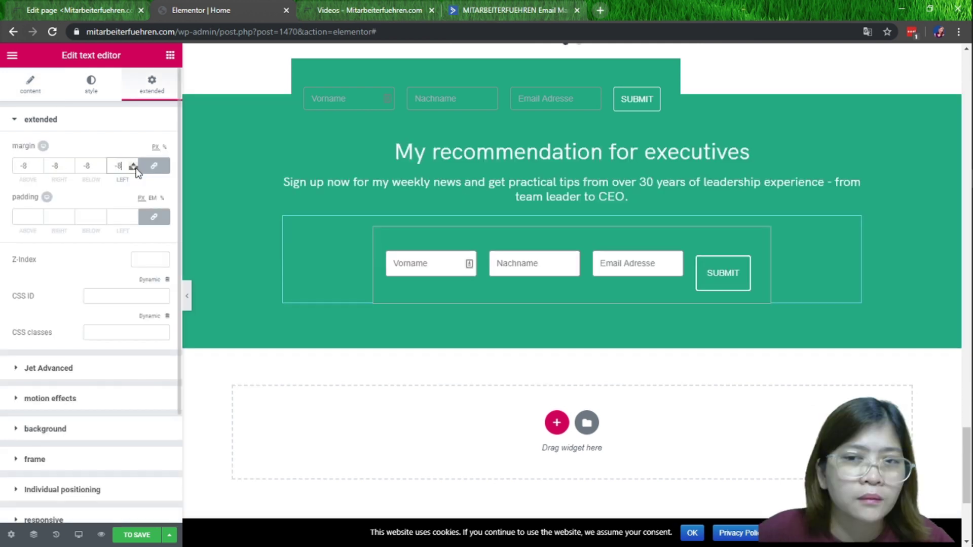
Lower the form widget's linked margins to -45 px on all sides, then view the live site
left_click(135, 168)
left_click(136, 169)
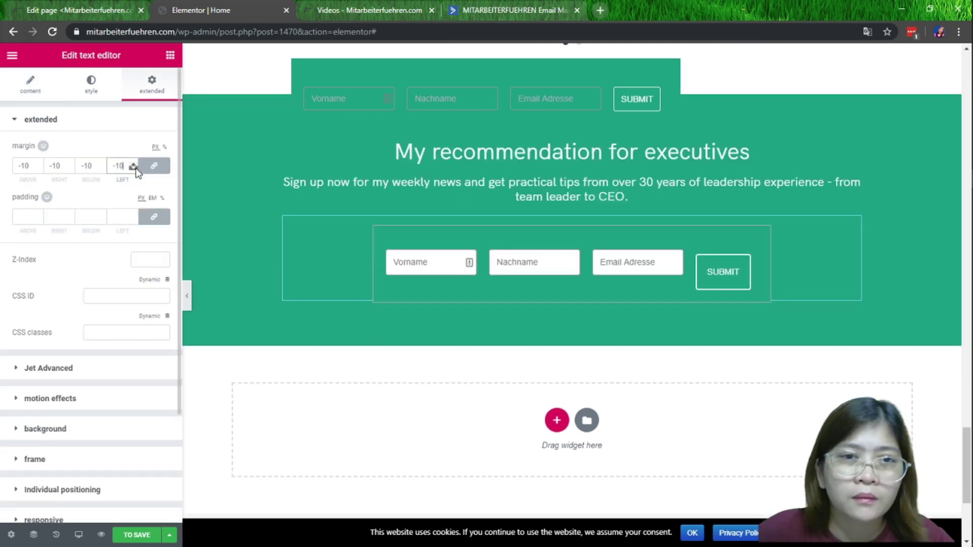
left_click(135, 168)
left_click(134, 168)
left_click(134, 168)
left_click(134, 168)
left_click(134, 168)
left_click(134, 169)
left_click(134, 169)
left_click(134, 169)
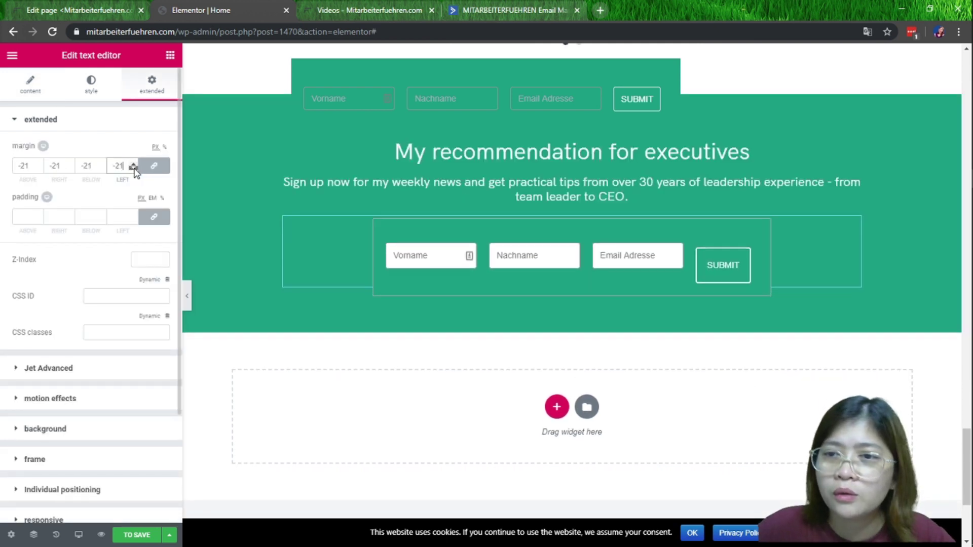
left_click(134, 169)
left_click(134, 169)
left_click(134, 169)
left_click(135, 168)
left_click(135, 168)
left_click(135, 169)
left_click(134, 169)
left_click(134, 169)
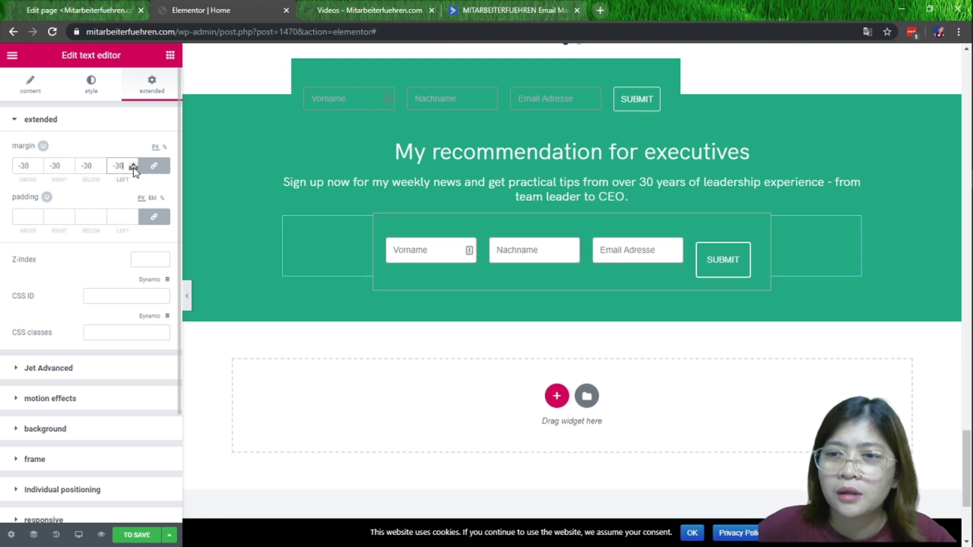
left_click(134, 169)
left_click(134, 169)
left_click(135, 168)
left_click(134, 169)
left_click(134, 169)
left_click(134, 168)
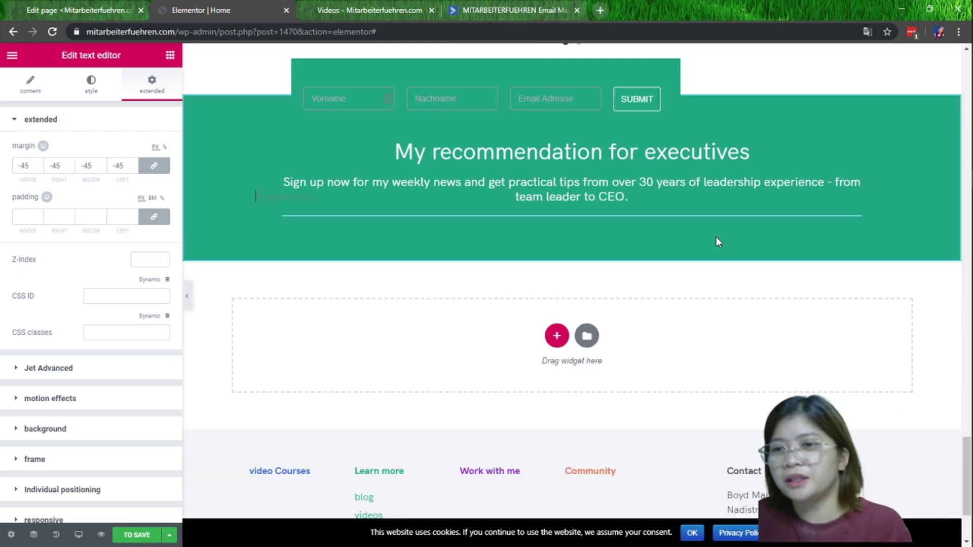
left_click(339, 273)
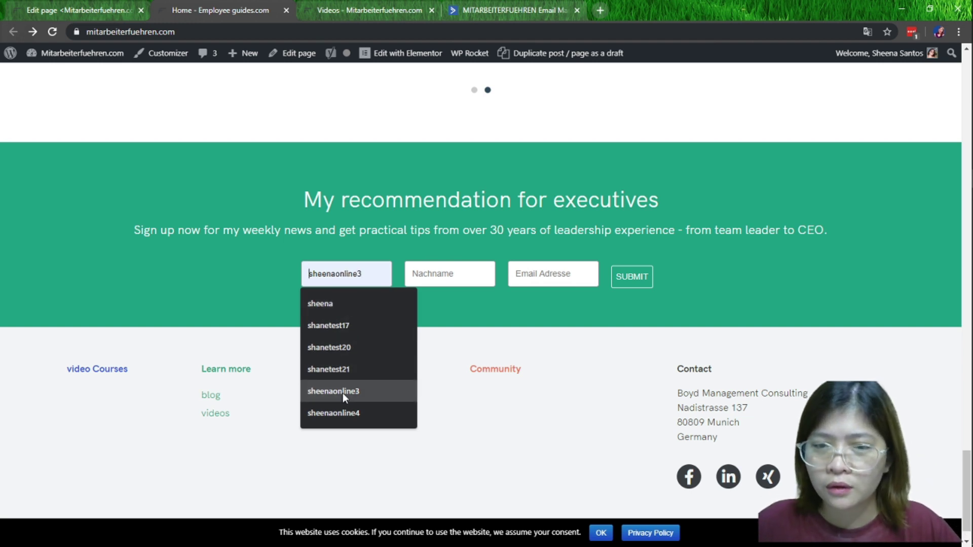
Fill the live signup form with a test name and corrected test e-mail address, and submit it
type("sheenablog1")
key("Tab")
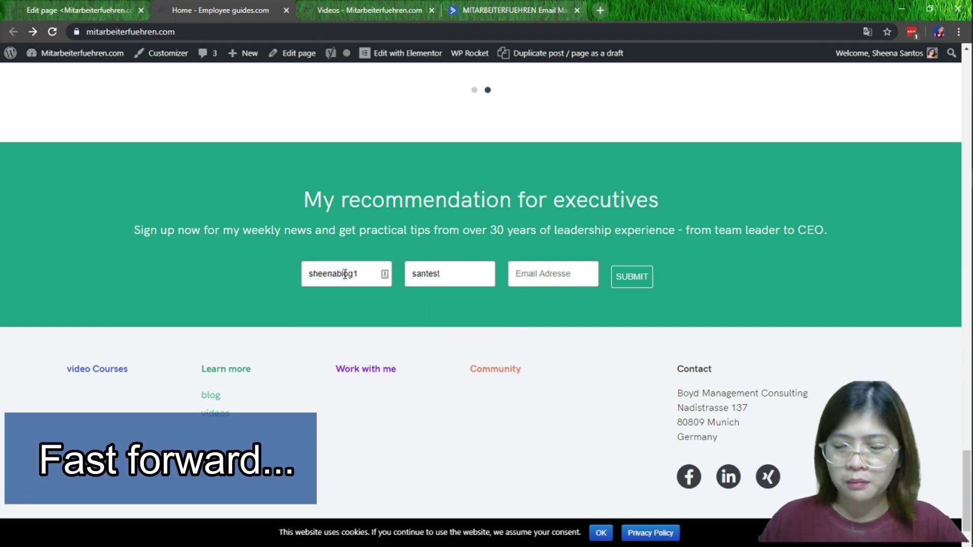
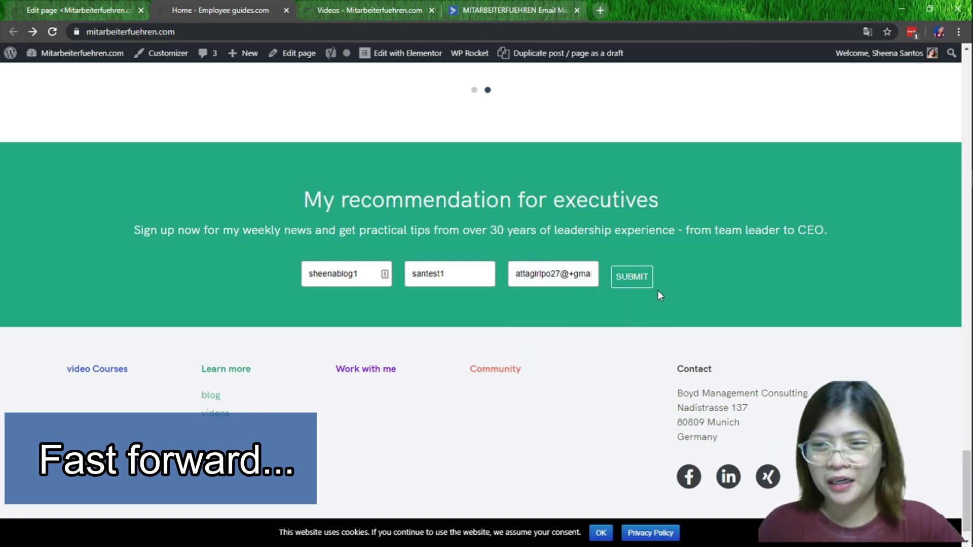
key("Left")
key("Left")
key("Left")
key("Left")
key("Left")
key("Left")
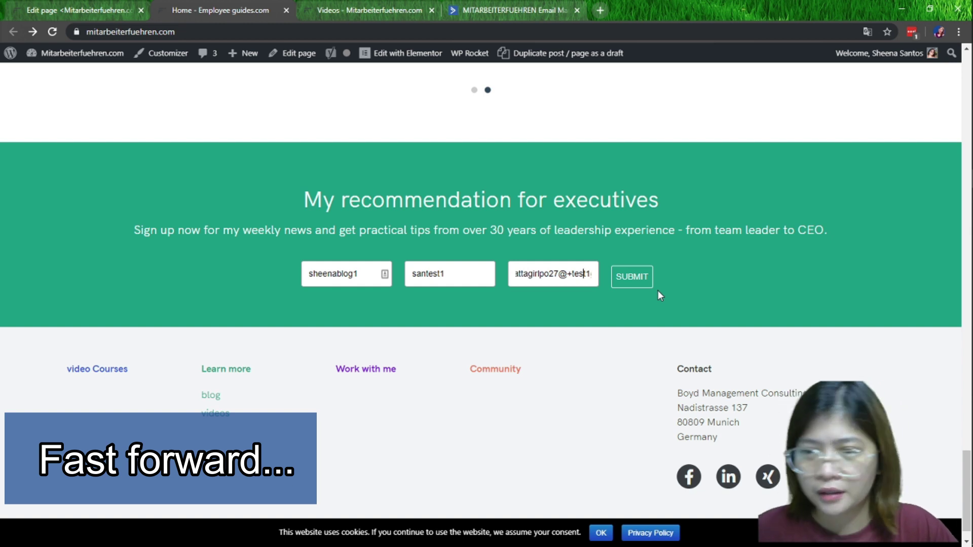
key("shift+Left")
key("shift+Left")
key("shift+Right")
key("Right")
key("Right")
key("Right")
key("Right")
key("Right")
key("Right")
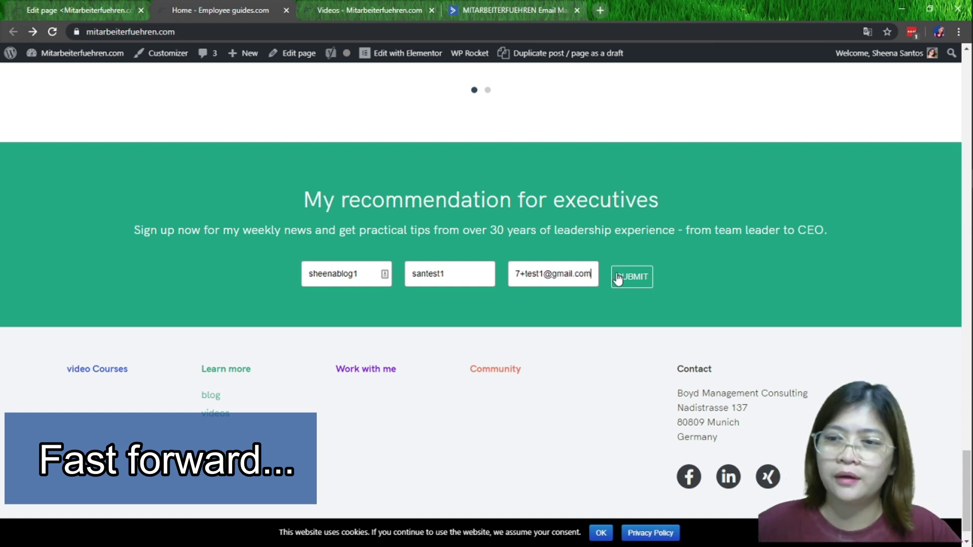
left_click(621, 277)
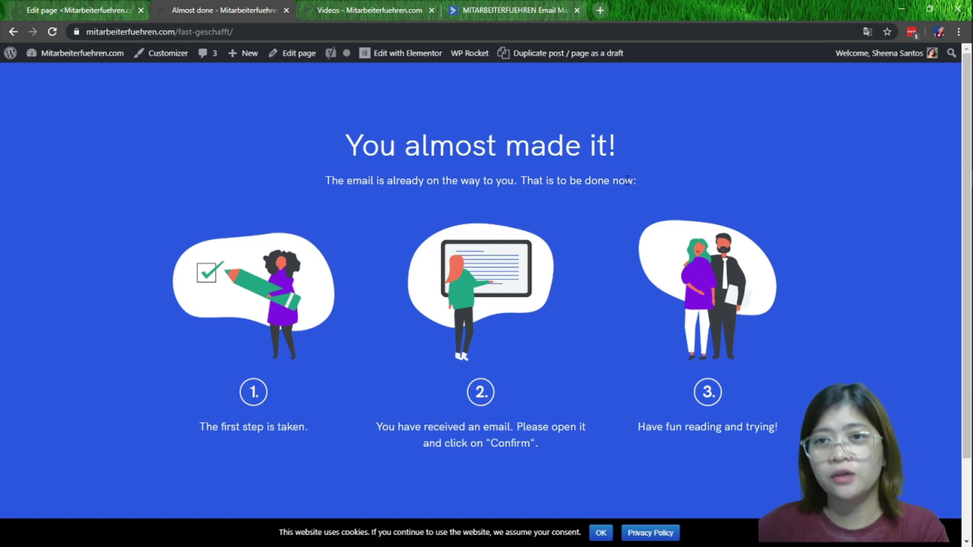
Open ActiveCampaign's subscriber Lists overview and move the Gmail tab into its own window
left_click(466, 14)
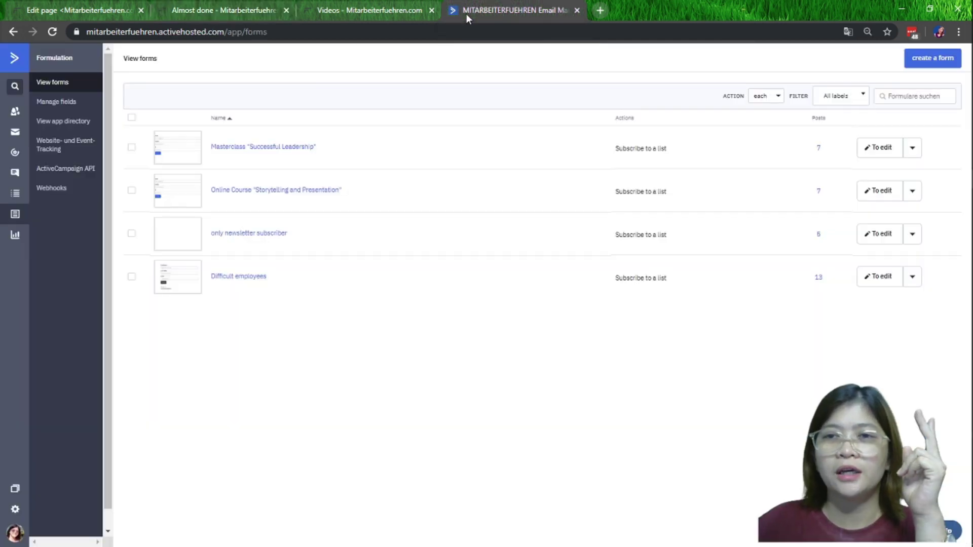
left_click(16, 193)
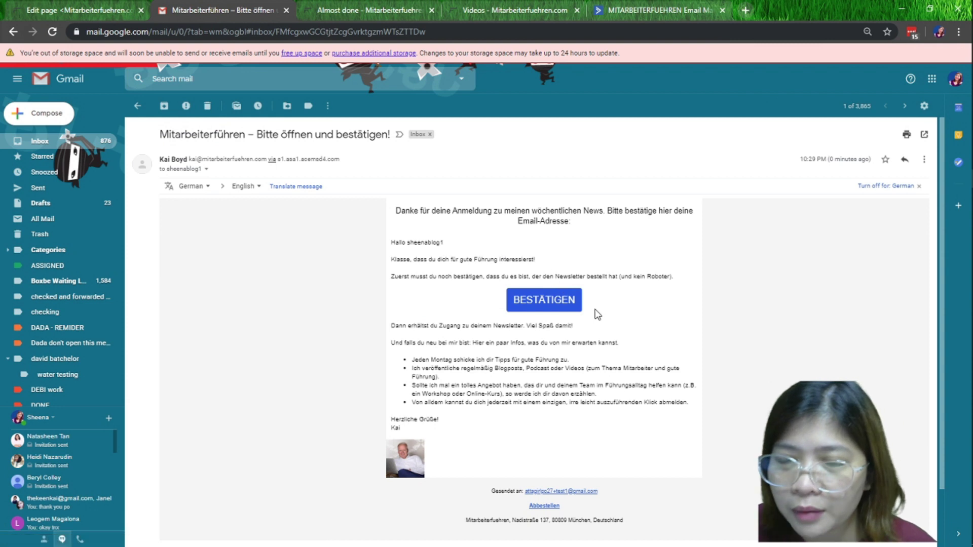
scroll(538, 315, "down", 1)
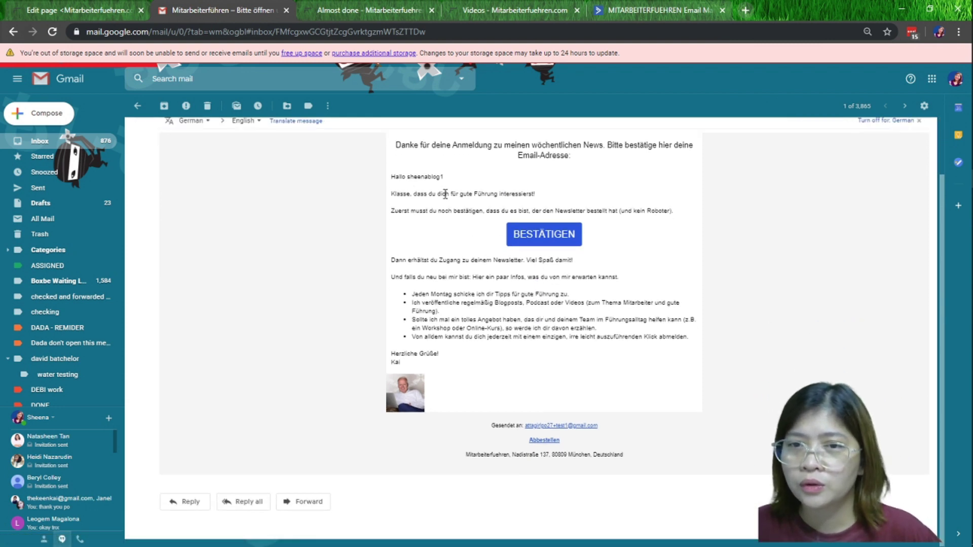
left_click_drag(180, 15, 1, 20)
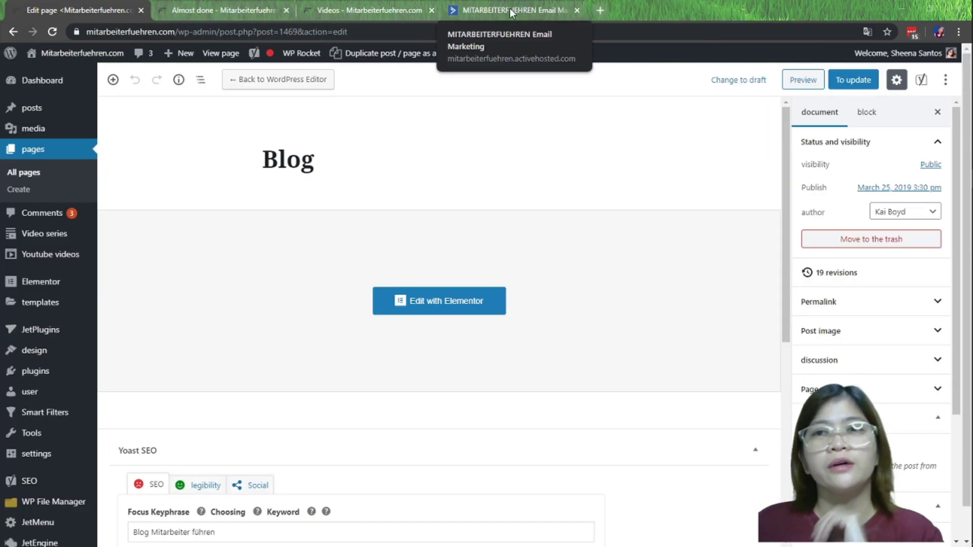
Open the newest test contact's record in ActiveCampaign, then open Automations in a new tab
left_click(512, 11)
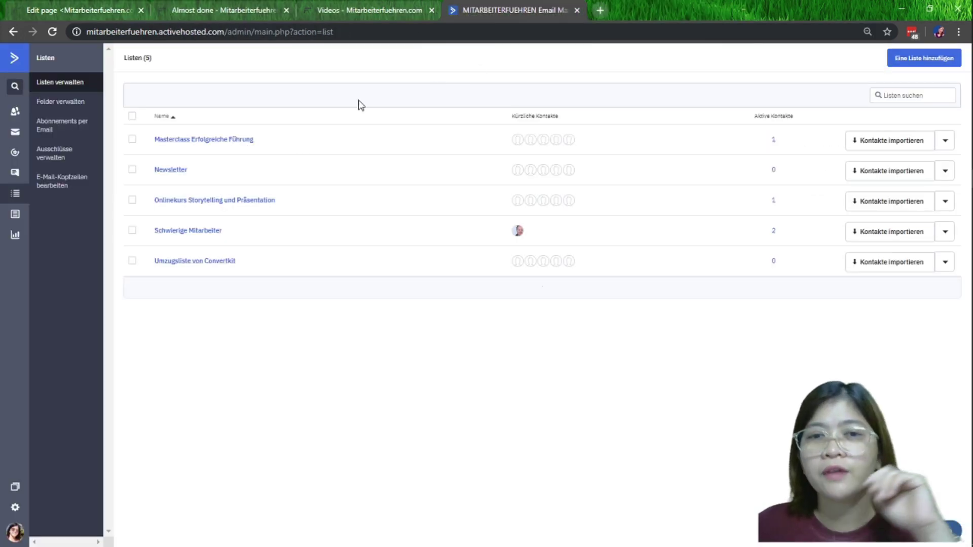
left_click(14, 111)
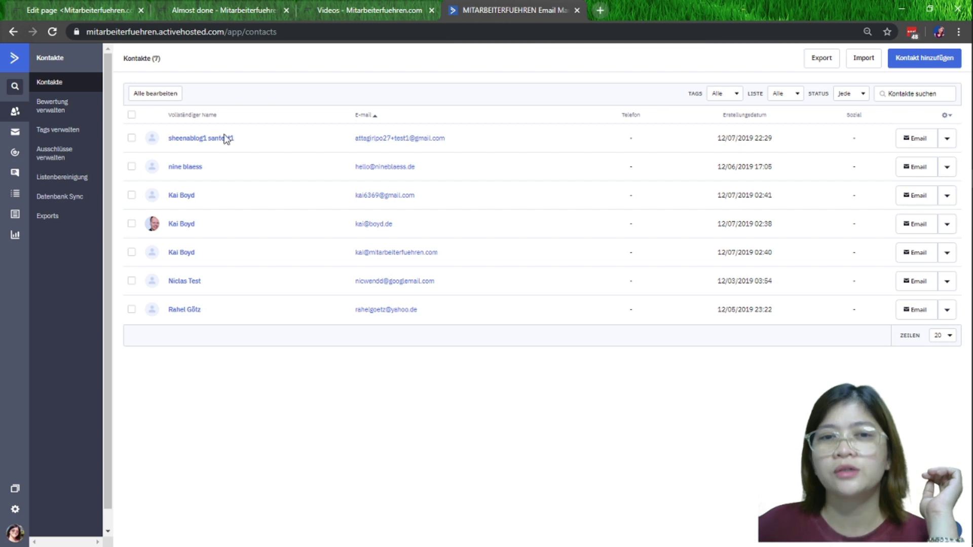
left_click(206, 139)
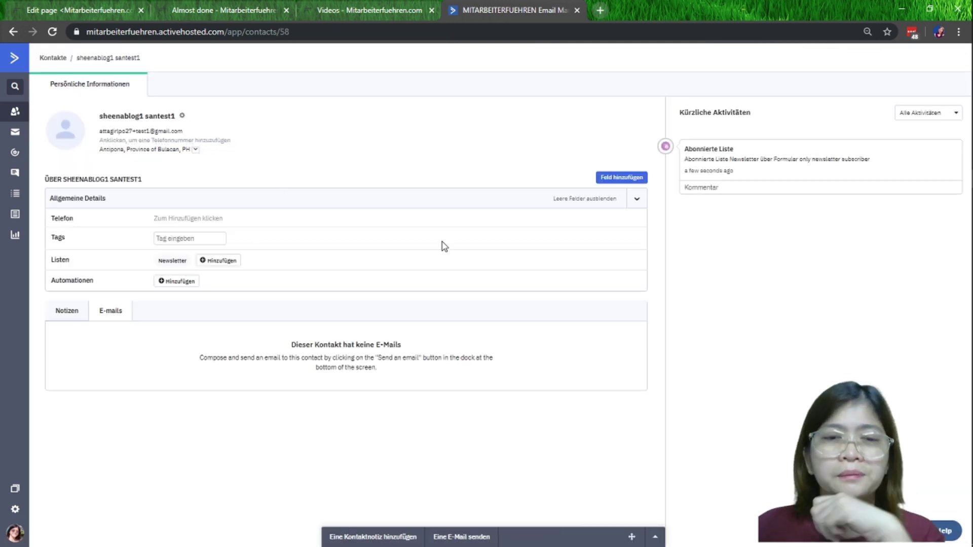
right_click(19, 151)
left_click(42, 155)
View the Weekly Newsletter automation without the translation notice, then go to the 'almost made it' page
left_click(626, 7)
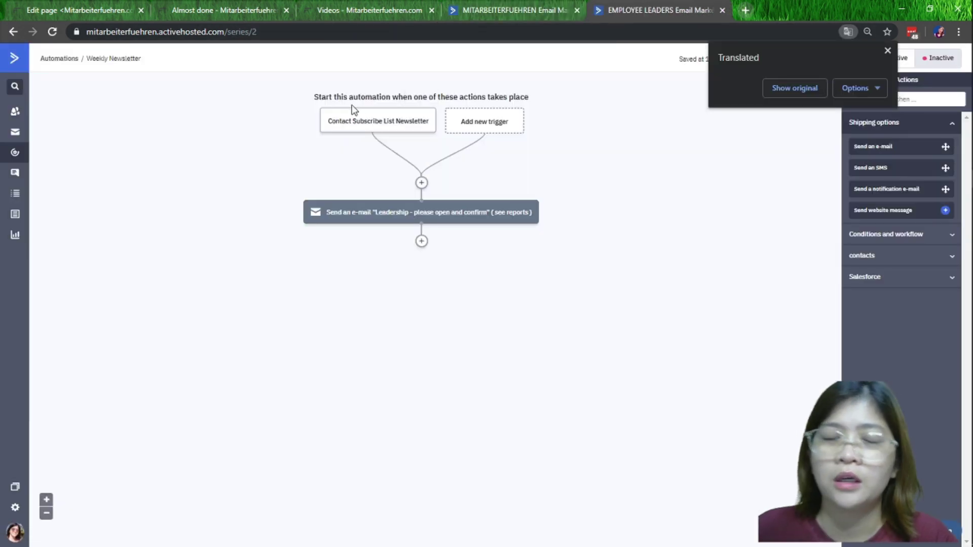
left_click(886, 51)
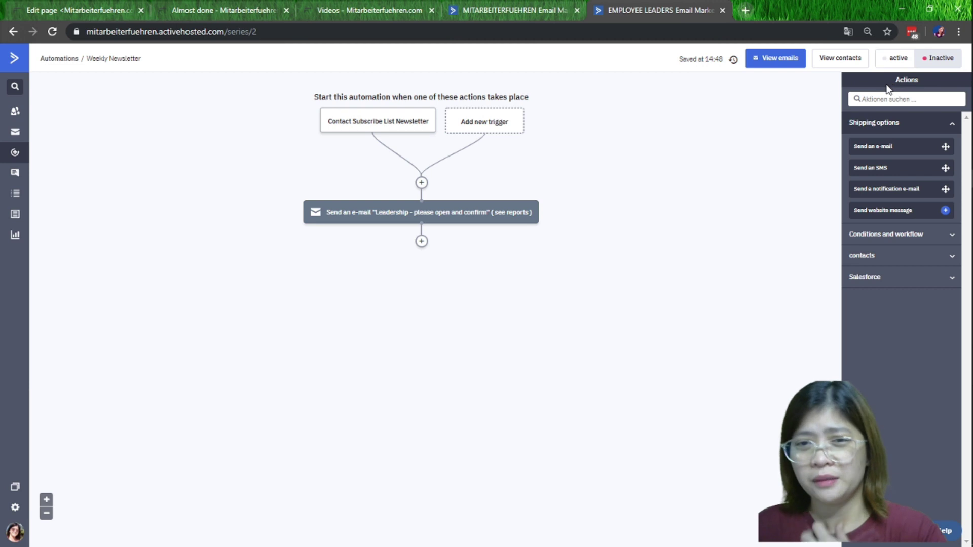
mouse_move(368, 222)
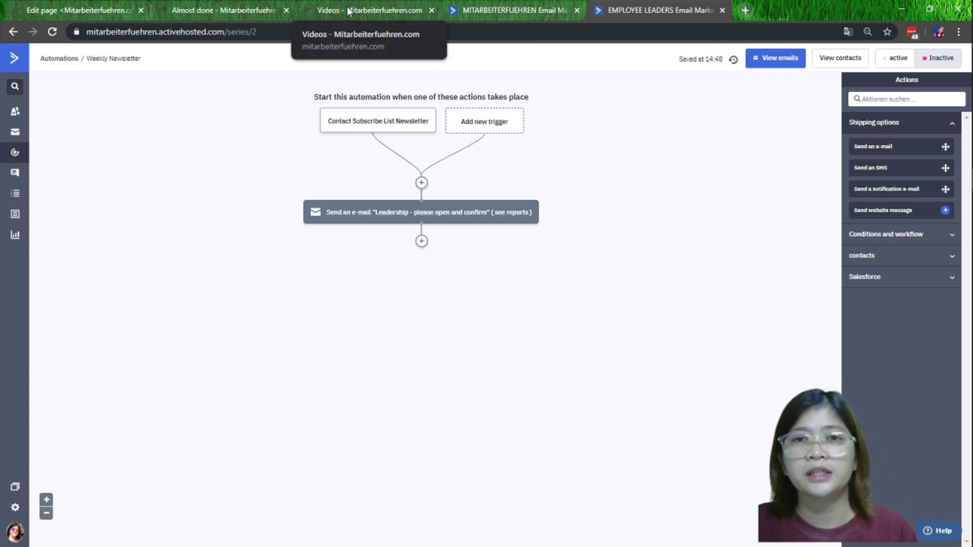
left_click(218, 9)
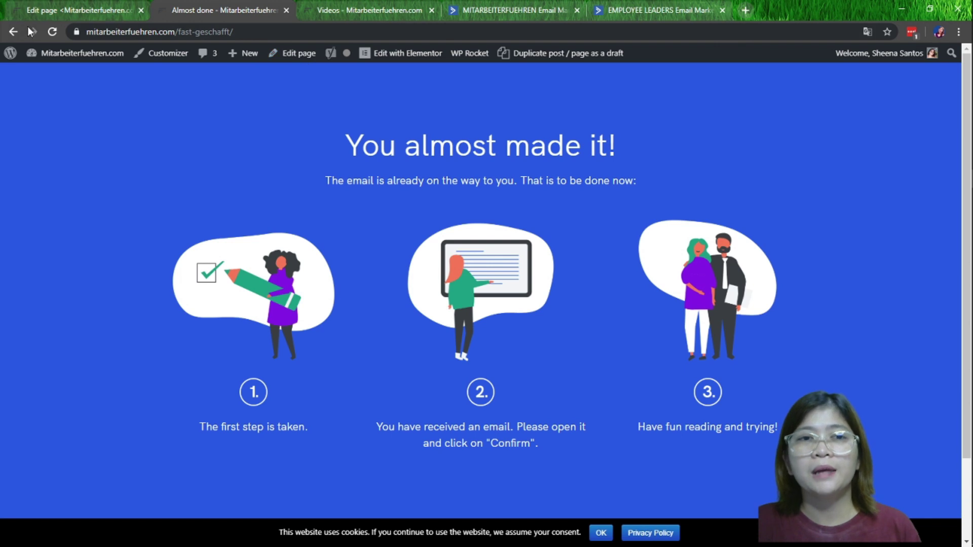
Go back to the home page newsletter section, then bring the Fiverr delivery dialog forward
left_click(11, 33)
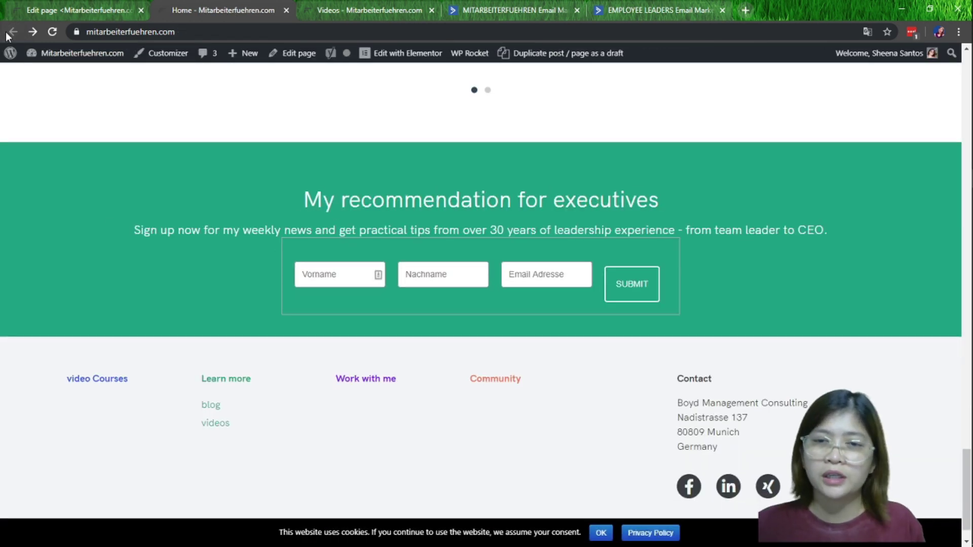
left_click(74, 9)
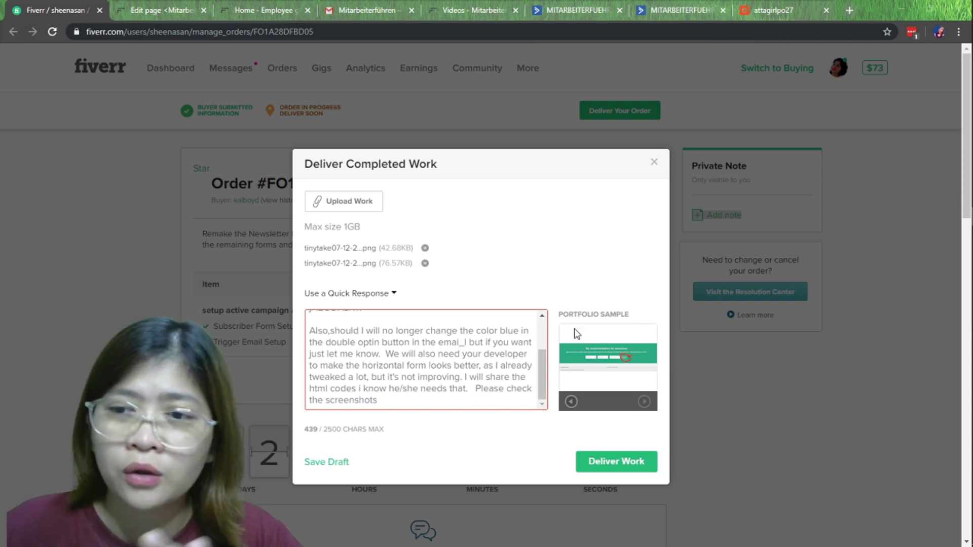
Delete the closing screenshots sentence, restore it with Ctrl+Z, and deliver the work to the buyer
scroll(600, 342, "down", 2)
scroll(600, 343, "down", 3)
scroll(598, 342, "up", 5)
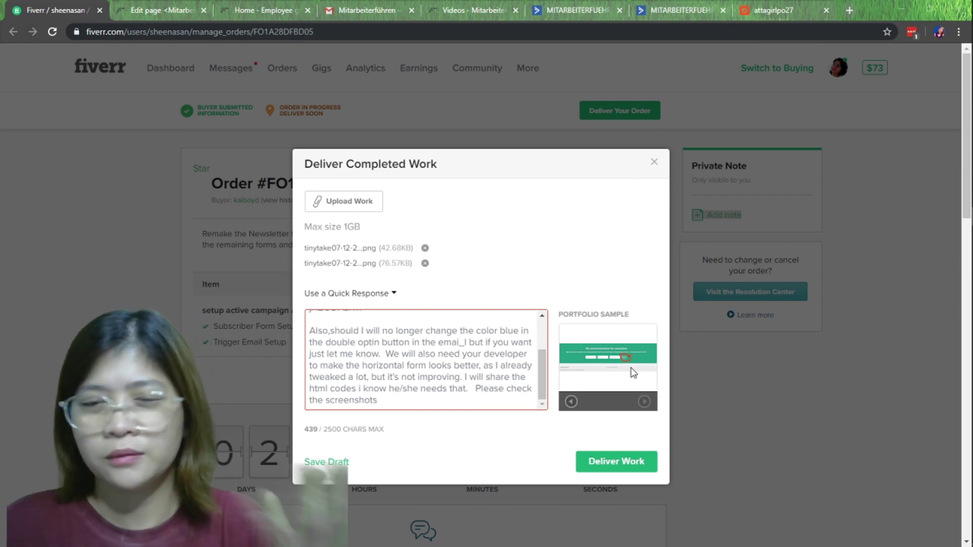
scroll(596, 379, "down", 4)
scroll(507, 253, "up", 2)
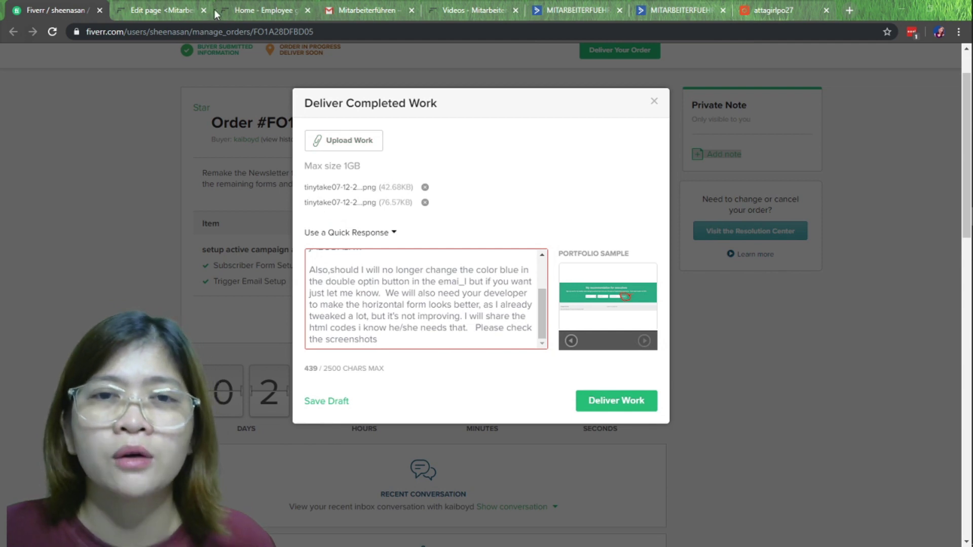
scroll(352, 312, "up", 2)
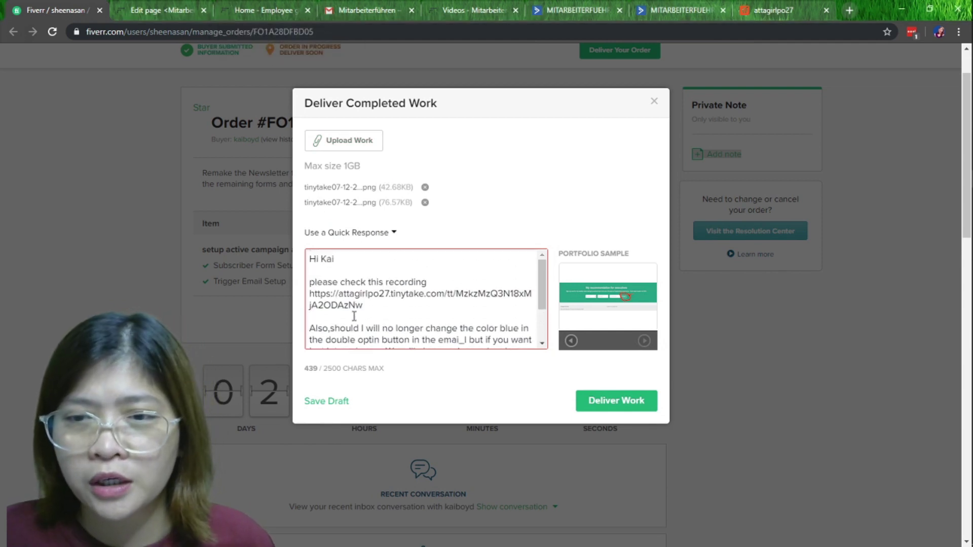
scroll(486, 305, "down", 2)
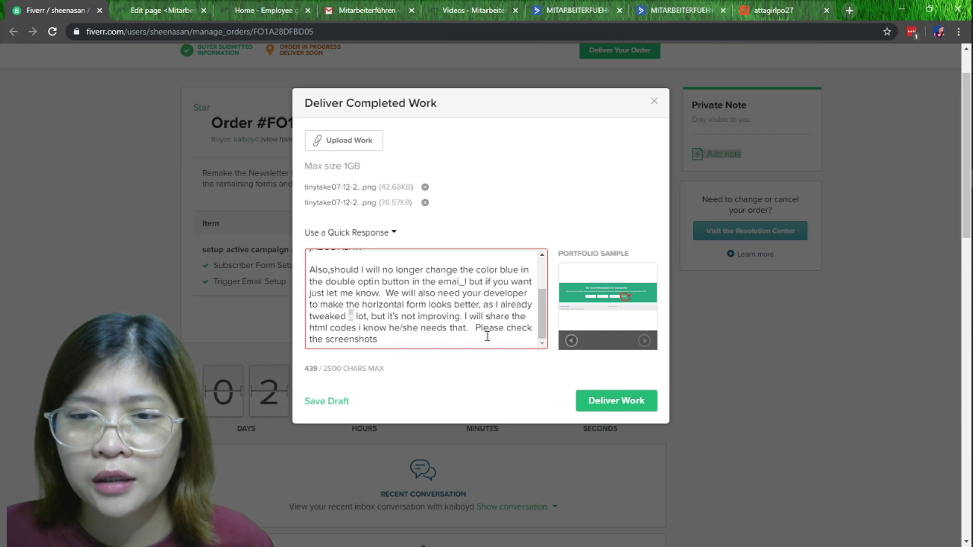
left_click_drag(474, 328, 486, 341)
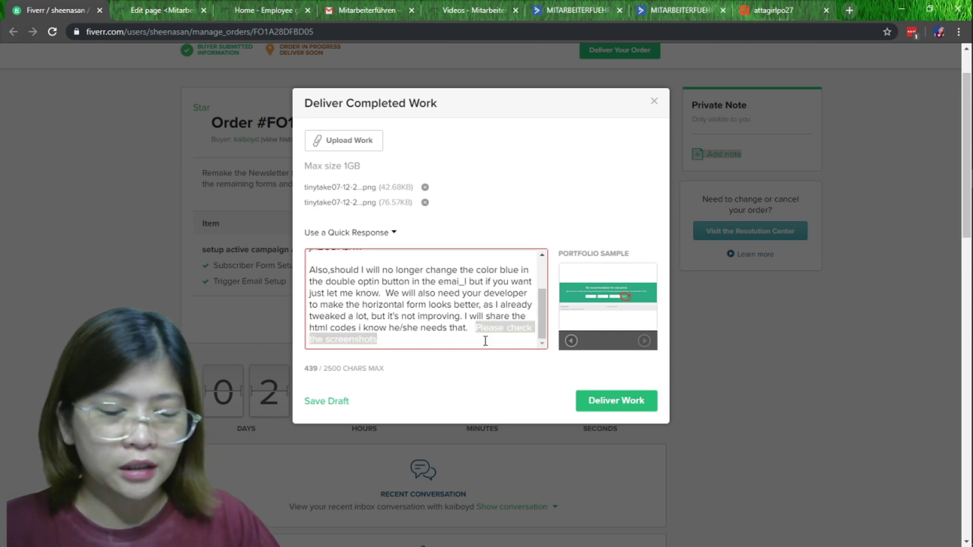
key("BackSpace")
scroll(404, 272, "up", 3)
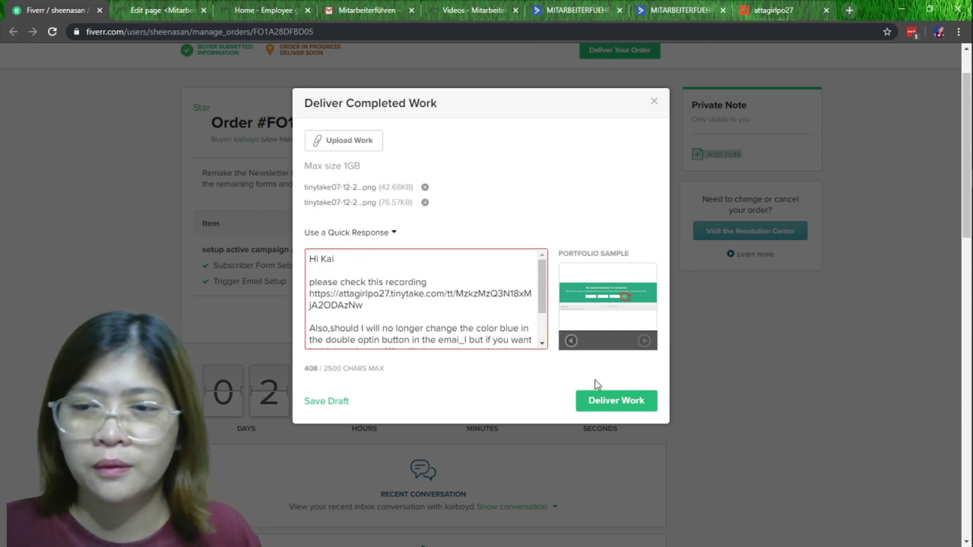
scroll(495, 314, "down", 3)
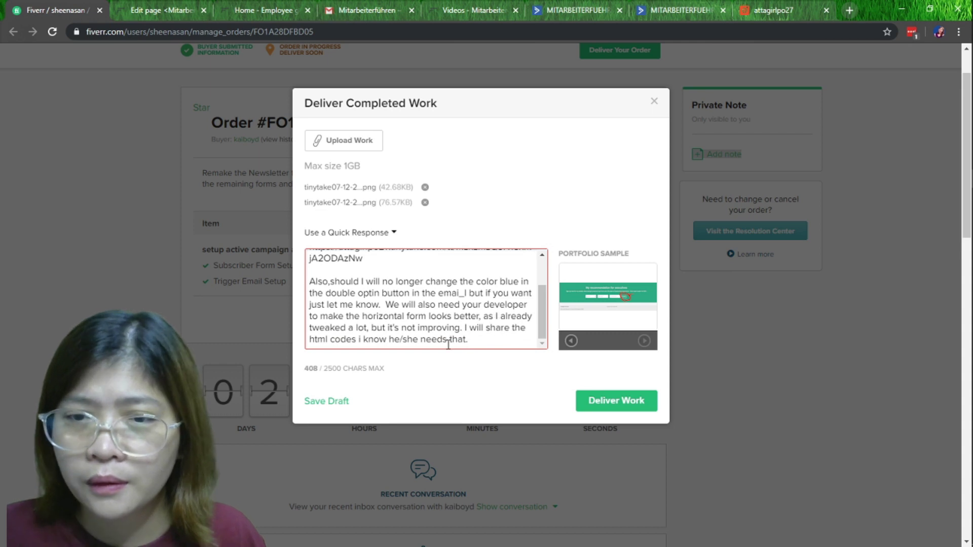
key("ctrl+z")
left_click(619, 409)
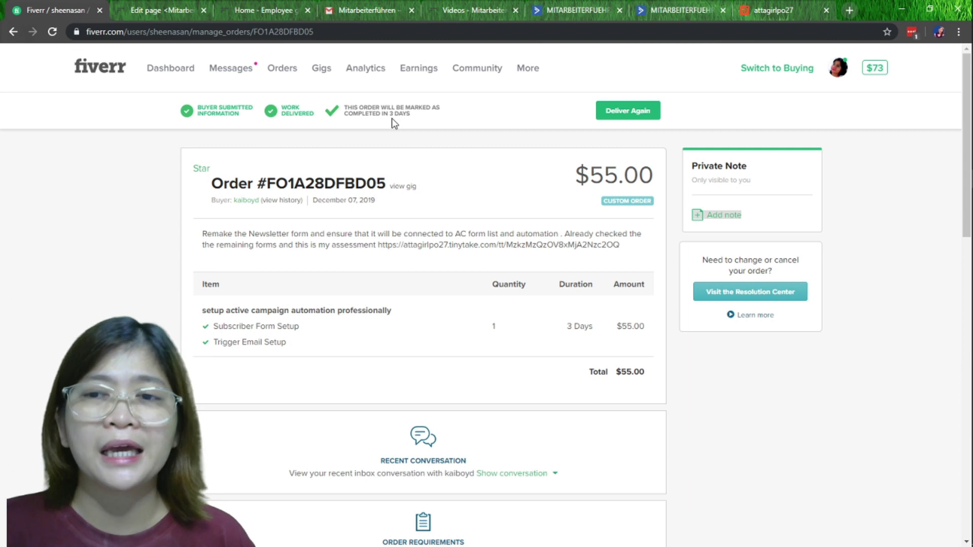
Review the Work Delivered status on the $55.00 order, then view the live site's newsletter section
scroll(444, 182, "down", 2)
scroll(444, 182, "down", 1)
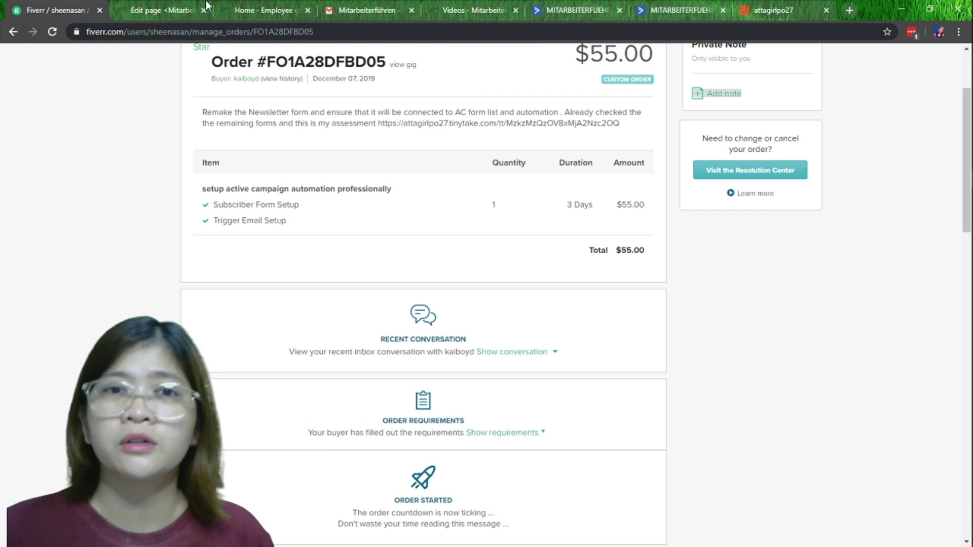
left_click(240, 10)
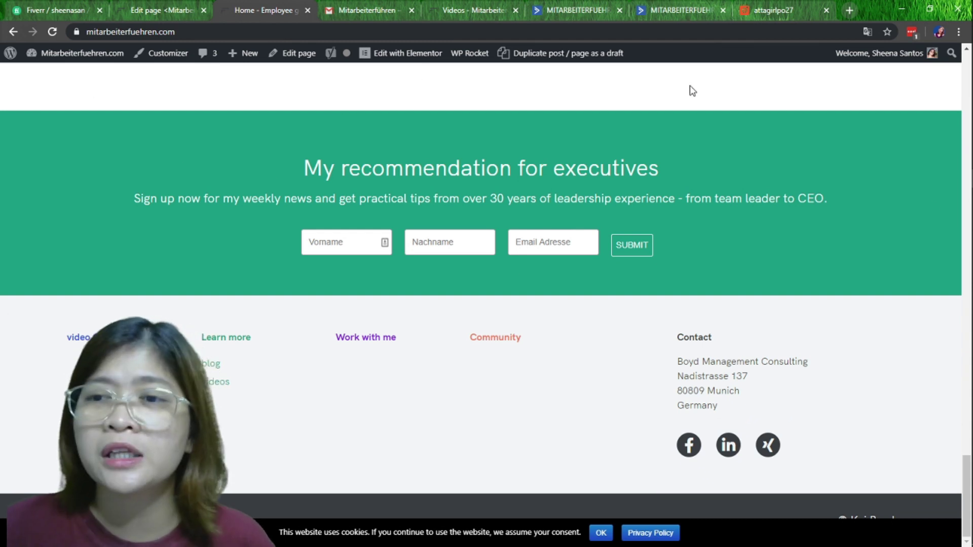
Show the Mitarbeiterführen double opt-in confirmation email in Gmail
left_click(354, 12)
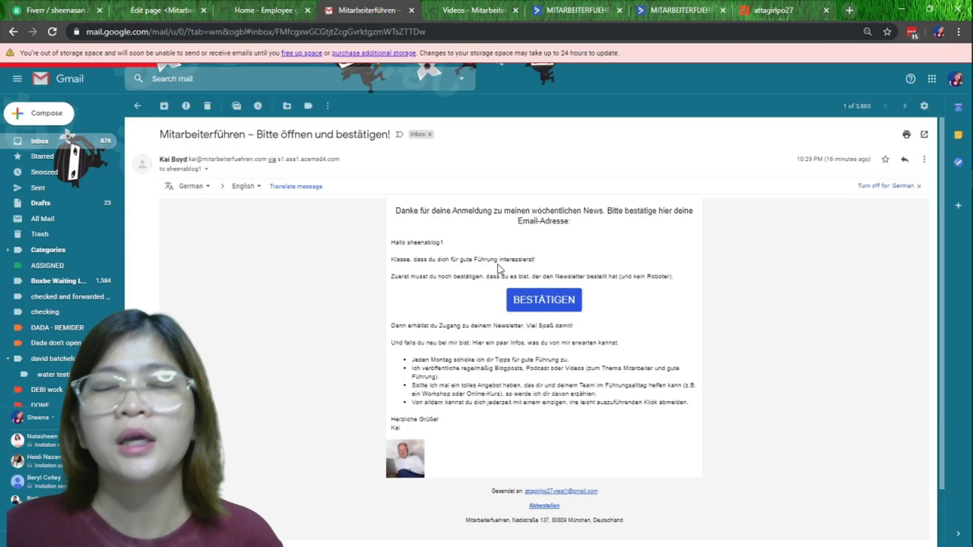